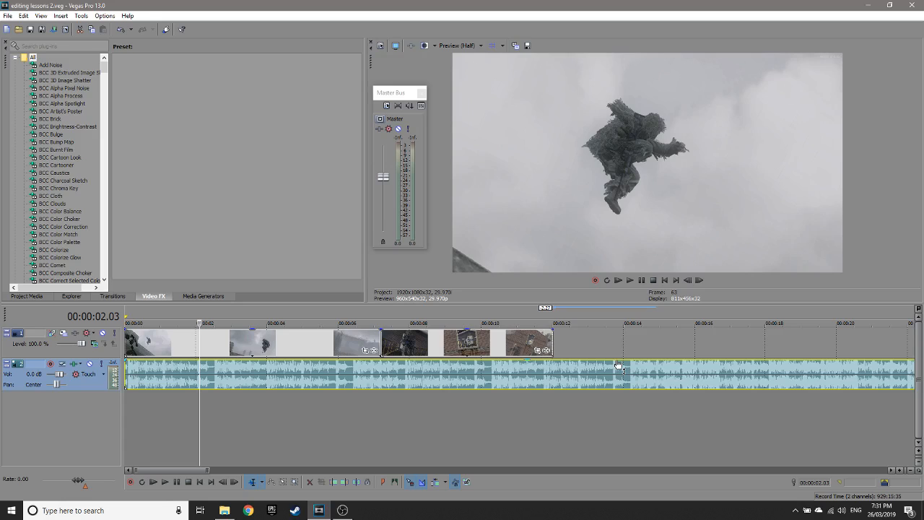
Step: Move all the audio clips after the first music clip further along the timeline, leaving a gap behind it
{"action": "left_click", "coordinate": [225, 338]}
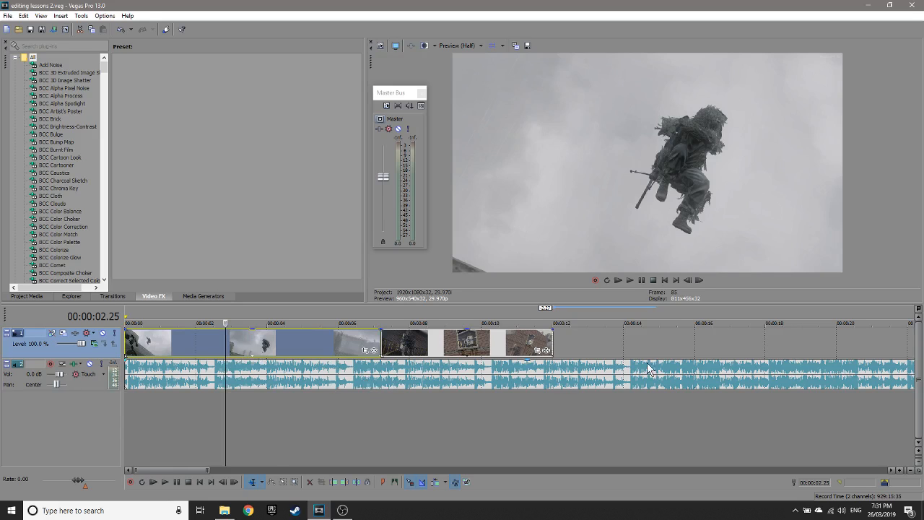
{"action": "scroll", "coordinate": [647, 369], "scroll_direction": "down", "scroll_amount": 10}
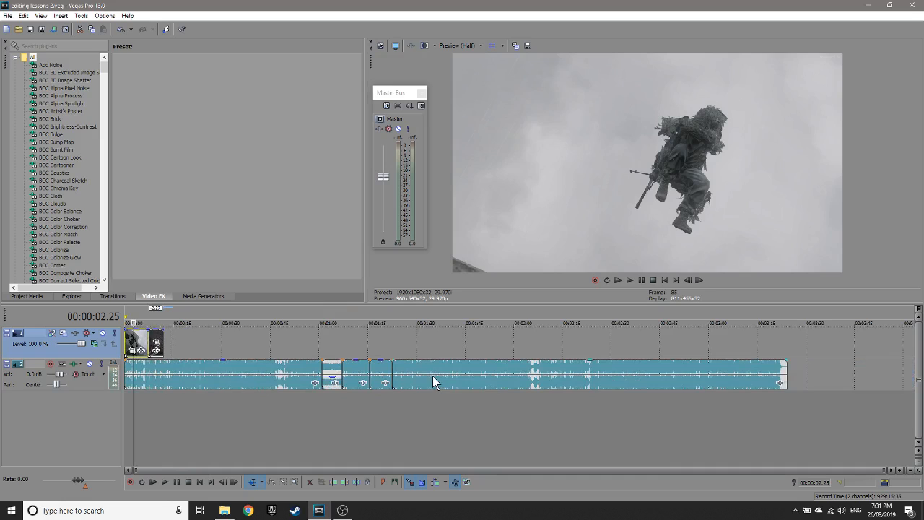
{"action": "scroll", "coordinate": [234, 391], "scroll_direction": "up", "scroll_amount": 2}
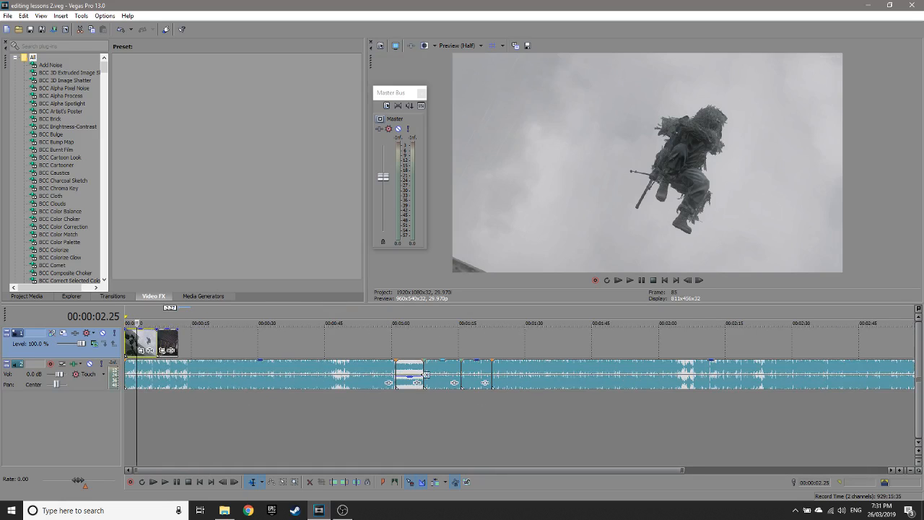
{"action": "left_click", "coordinate": [404, 376]}
{"action": "left_click", "coordinate": [677, 363], "text": "shift"}
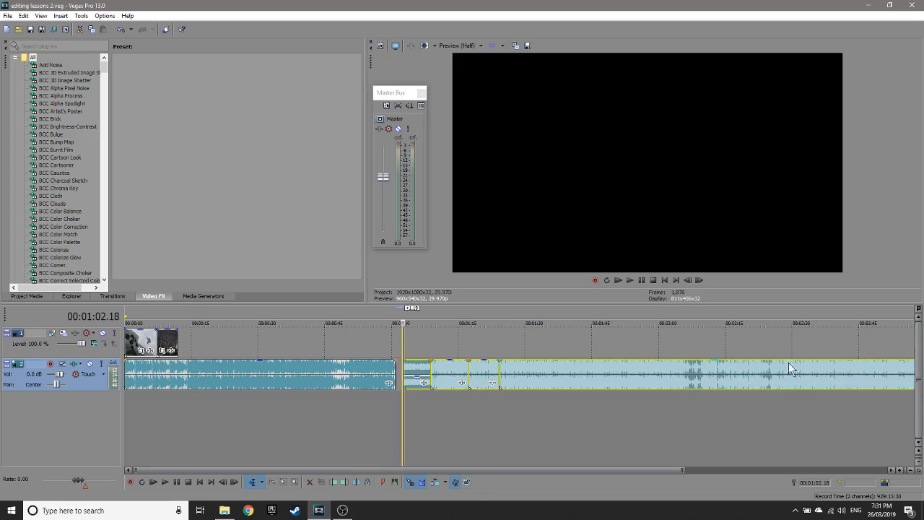
{"action": "left_click_drag", "start_coordinate": [457, 375], "coordinate": [707, 376]}
{"action": "left_click", "coordinate": [249, 388]}
{"action": "scroll", "coordinate": [325, 395], "scroll_direction": "up", "scroll_amount": 5}
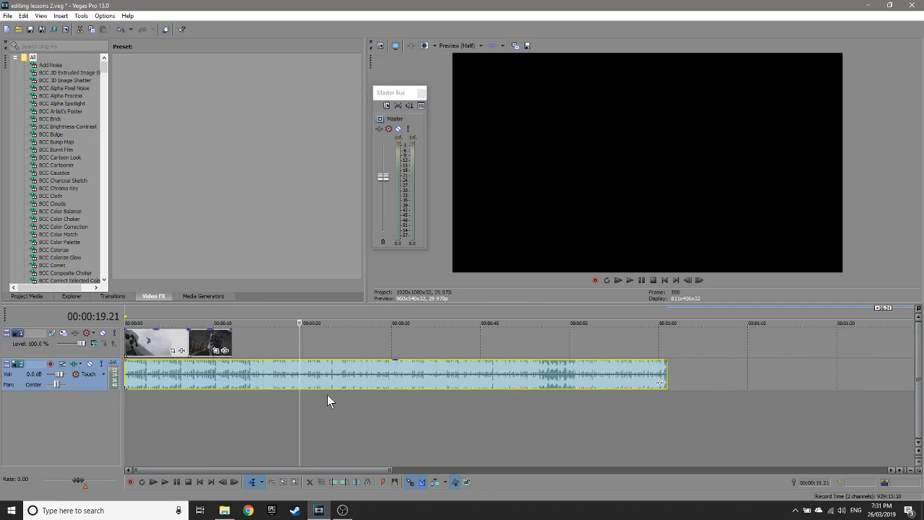
{"action": "scroll", "coordinate": [336, 392], "scroll_direction": "down", "scroll_amount": 2}
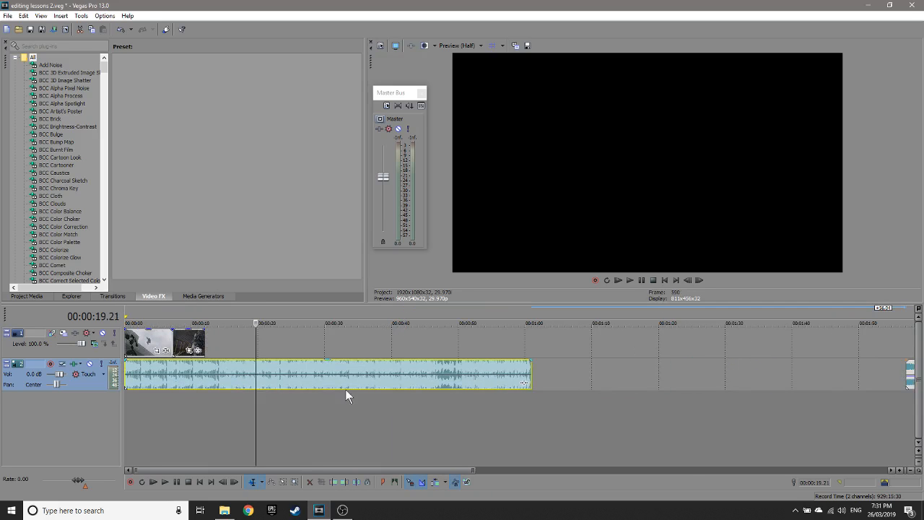
Step: Add the Track EQ effect to the "Lil Uzi Vert - 20 Min" audio clip
{"action": "left_click", "coordinate": [526, 386]}
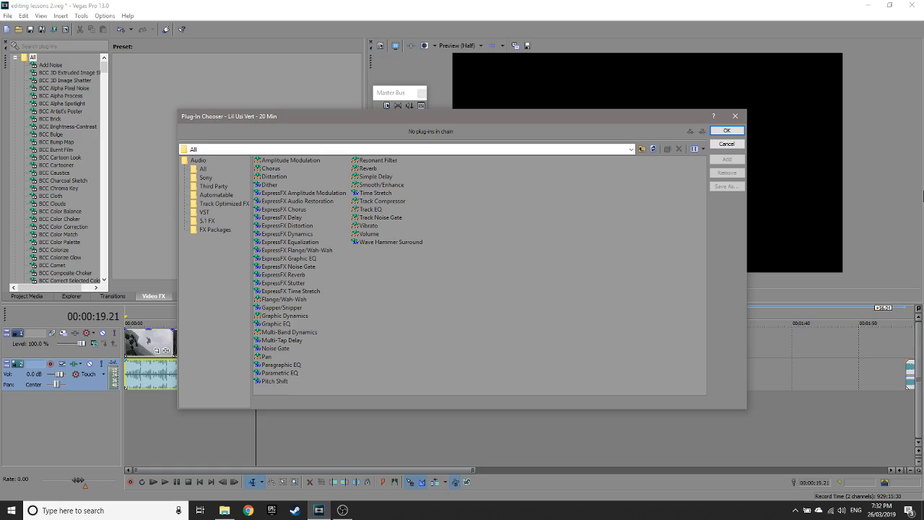
{"action": "left_click_drag", "start_coordinate": [515, 123], "coordinate": [466, 105]}
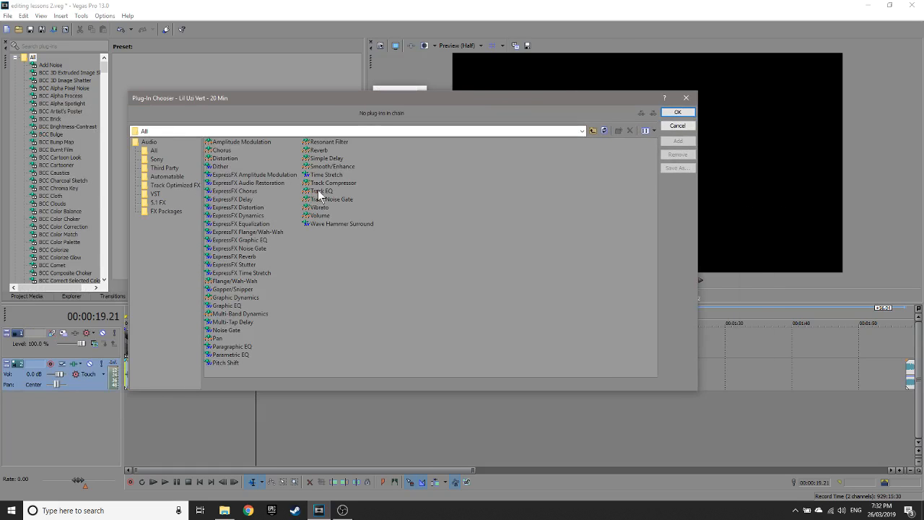
{"action": "left_click", "coordinate": [330, 193]}
{"action": "left_click", "coordinate": [677, 141]}
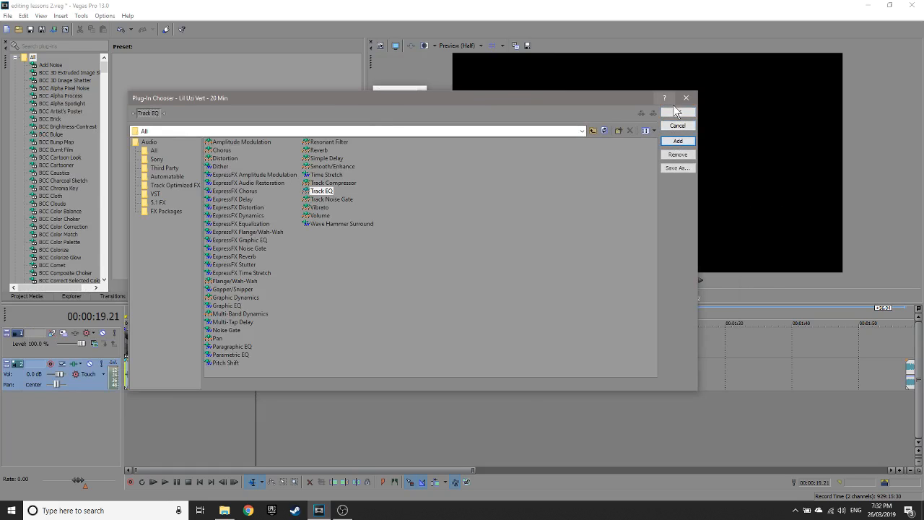
{"action": "left_click", "coordinate": [677, 112]}
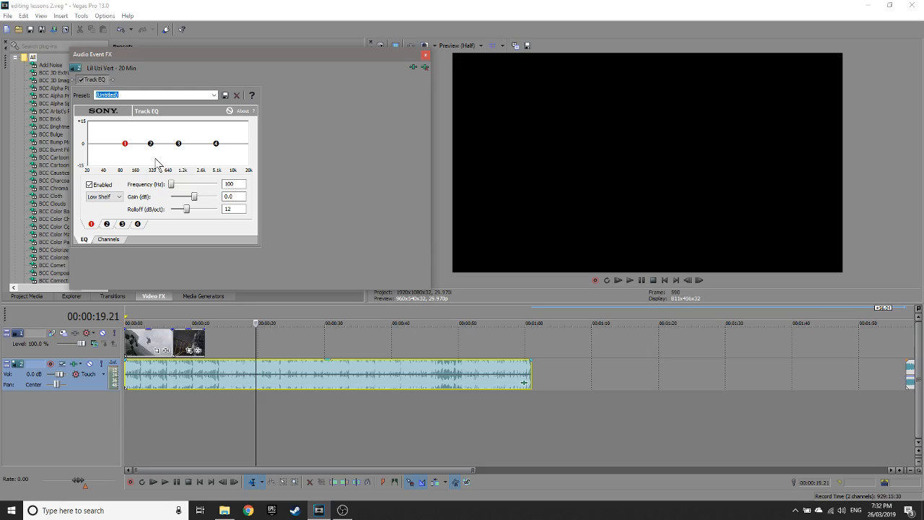
Step: Play the music from the section just after the video clips and lower the master bus volume to -36.2 dB
{"action": "left_click", "coordinate": [237, 348]}
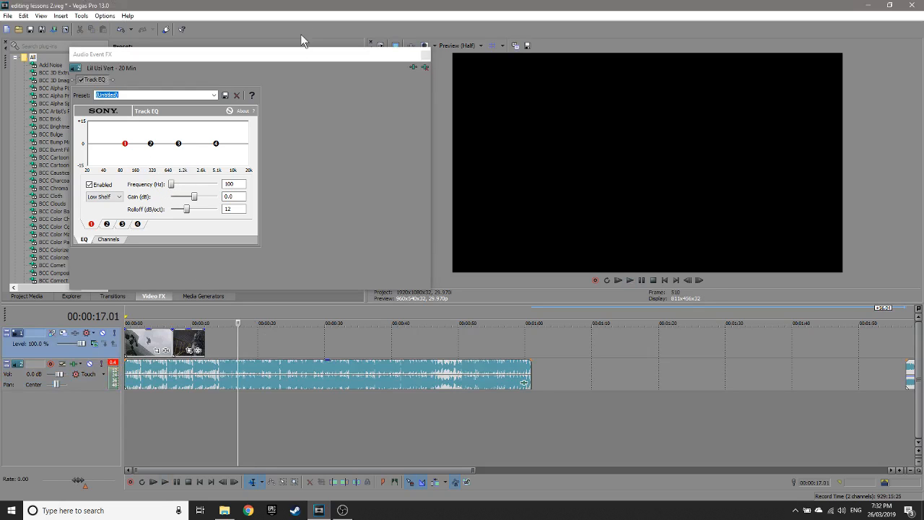
{"action": "left_click_drag", "start_coordinate": [311, 52], "coordinate": [192, 99]}
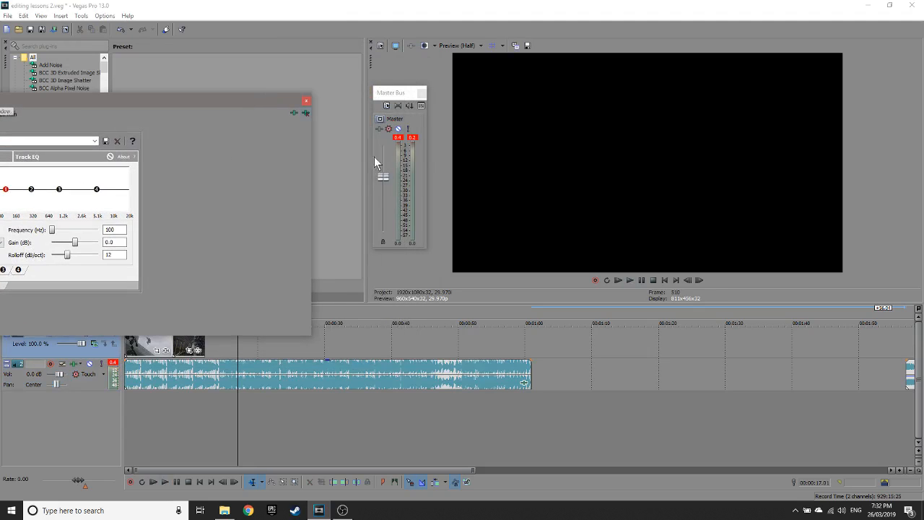
{"action": "left_click", "coordinate": [385, 197]}
{"action": "left_click_drag", "start_coordinate": [384, 177], "coordinate": [386, 213]}
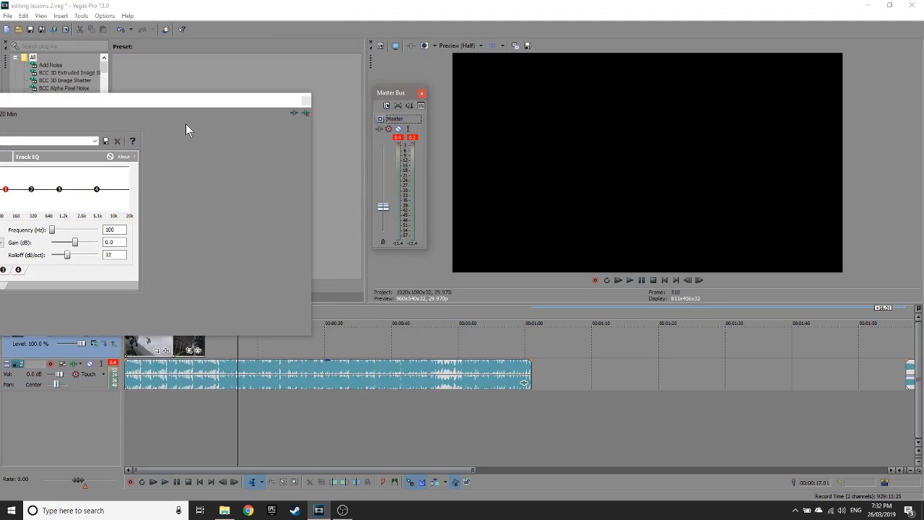
{"action": "left_click", "coordinate": [221, 418]}
{"action": "key", "text": "space"}
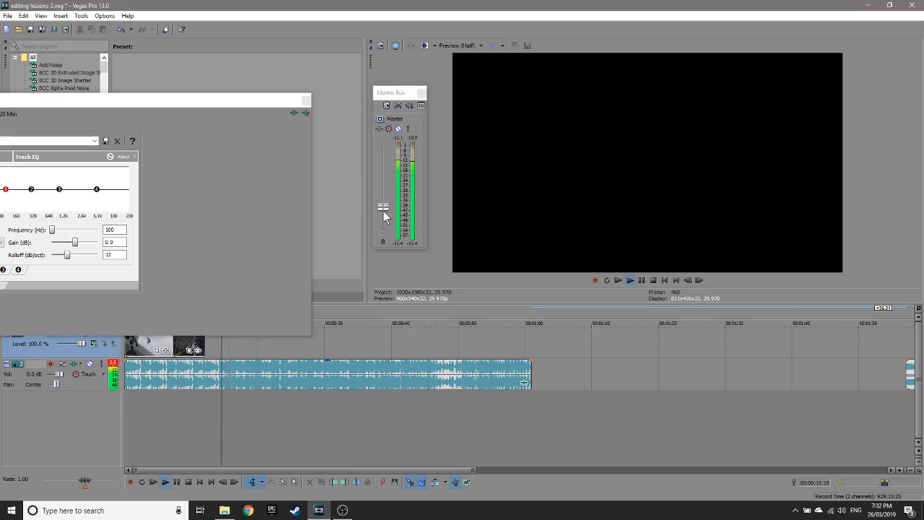
{"action": "left_click_drag", "start_coordinate": [385, 217], "coordinate": [387, 228]}
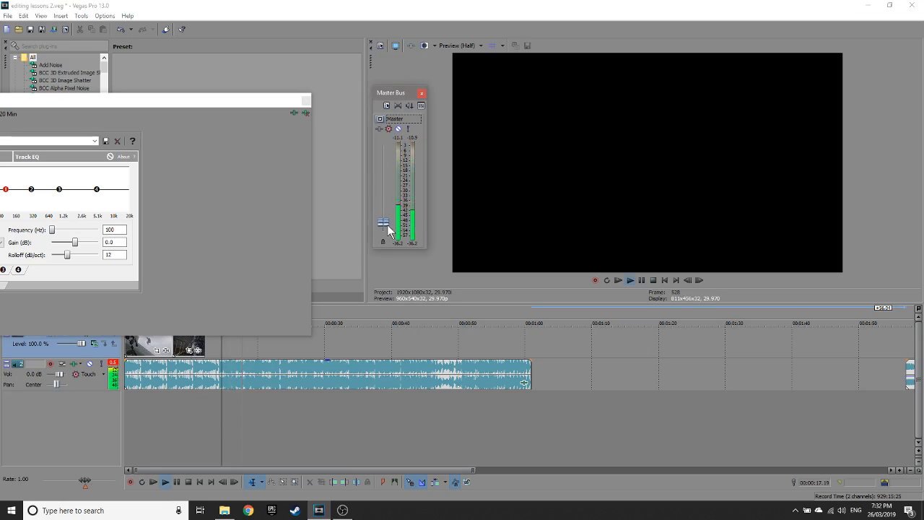
Step: Adjust the first Track EQ band by hand, replace it with the "Boost bass frequencies below 250 Hz by 4 dB" preset, and audition it
{"action": "left_click_drag", "start_coordinate": [252, 111], "coordinate": [282, 89]}
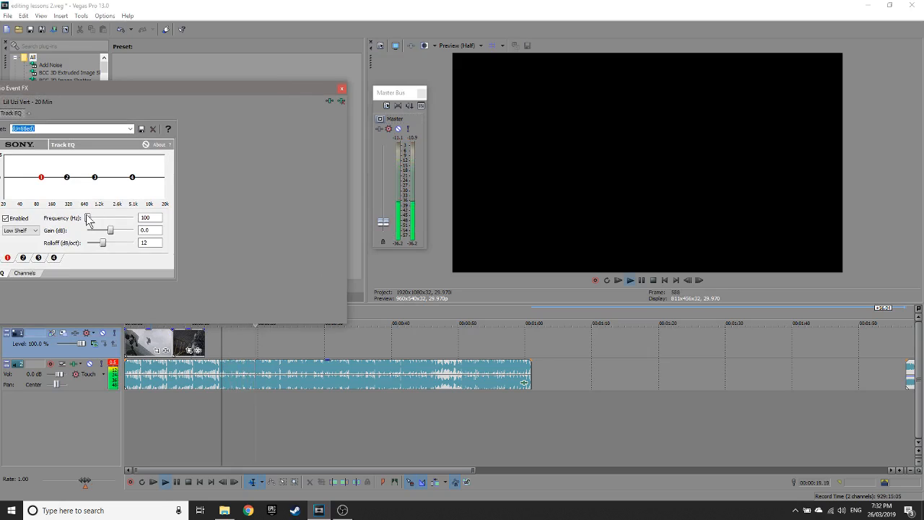
{"action": "left_click_drag", "start_coordinate": [101, 219], "coordinate": [135, 234]}
{"action": "left_click", "coordinate": [130, 129]}
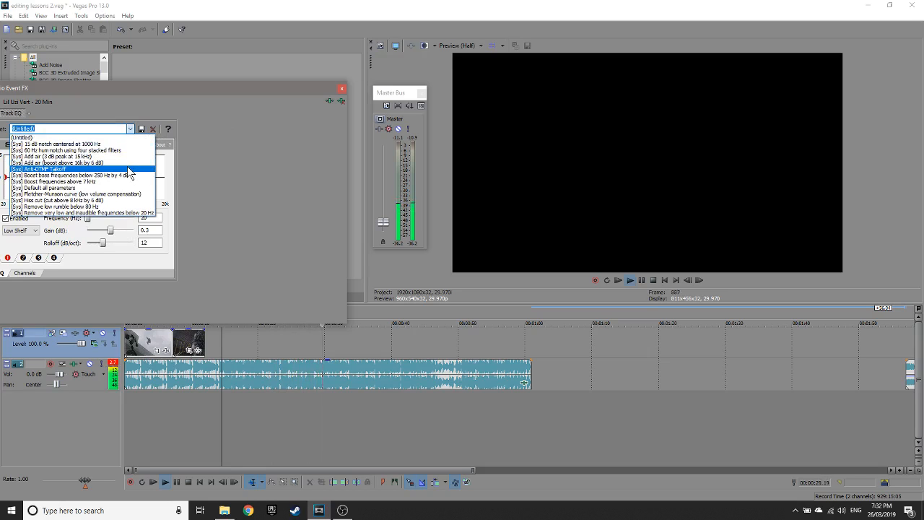
{"action": "key", "text": "XF86AudioLowerVolume"}
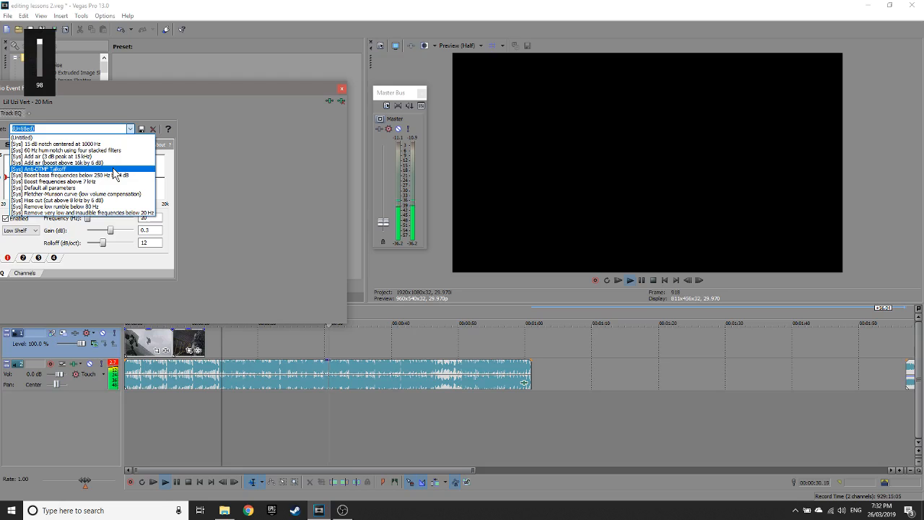
{"action": "left_click", "coordinate": [97, 175]}
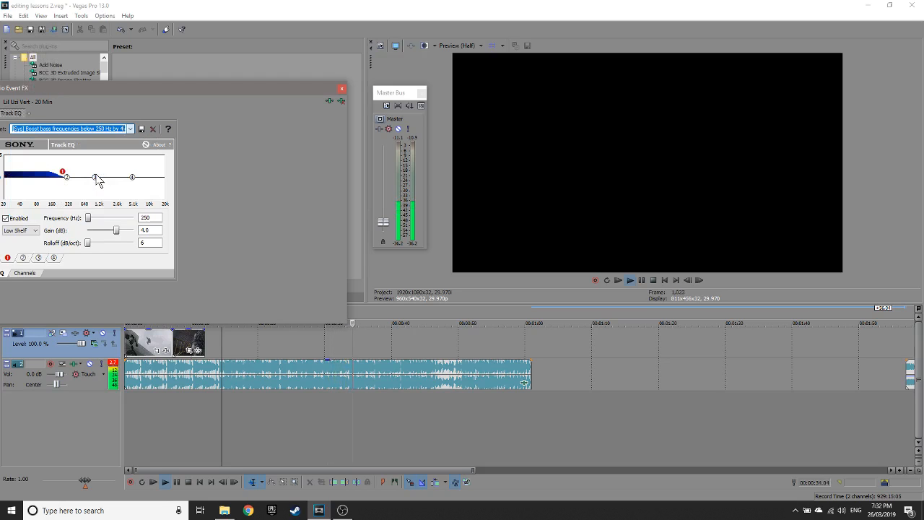
{"action": "left_click", "coordinate": [629, 280]}
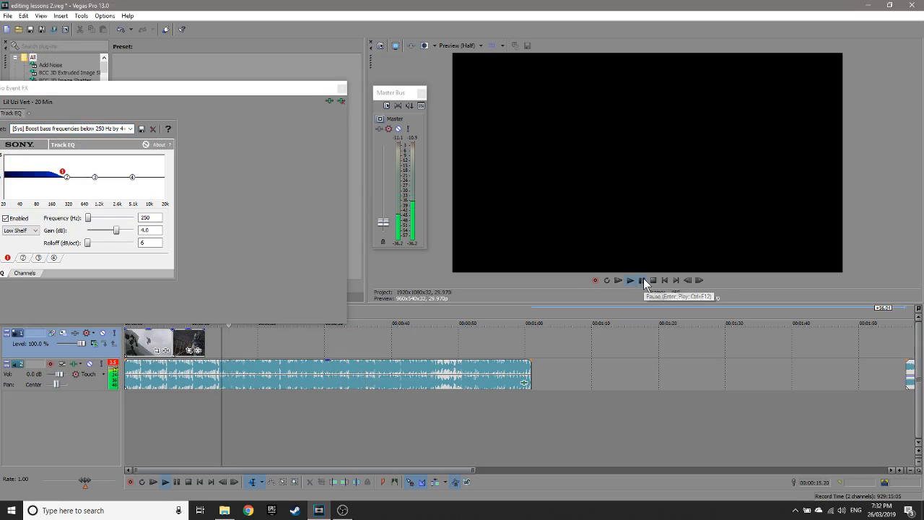
{"action": "left_click", "coordinate": [642, 280]}
Step: Switch the Track EQ to the "Boost frequencies above 7 kHz" preset and audition the music with it
{"action": "left_click", "coordinate": [131, 129]}
{"action": "left_click", "coordinate": [131, 129]}
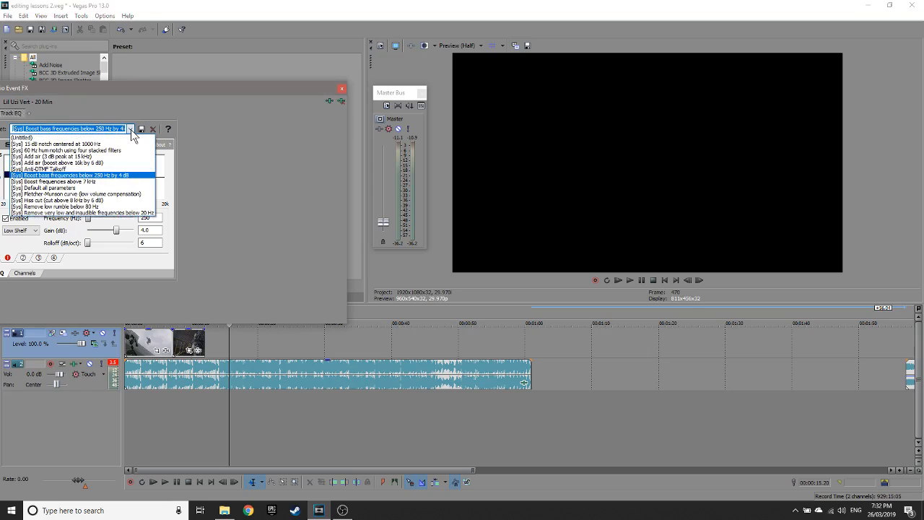
{"action": "left_click", "coordinate": [82, 182]}
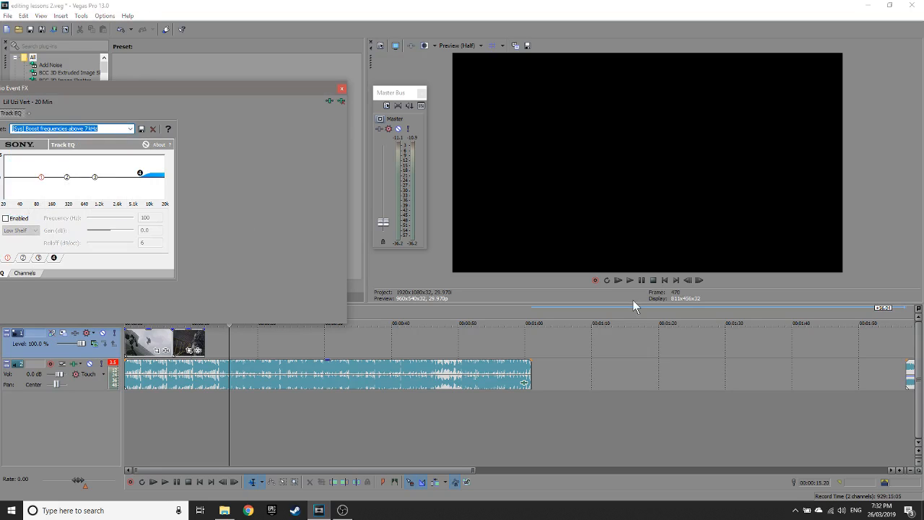
{"action": "left_click", "coordinate": [624, 280]}
{"action": "left_click", "coordinate": [211, 337]}
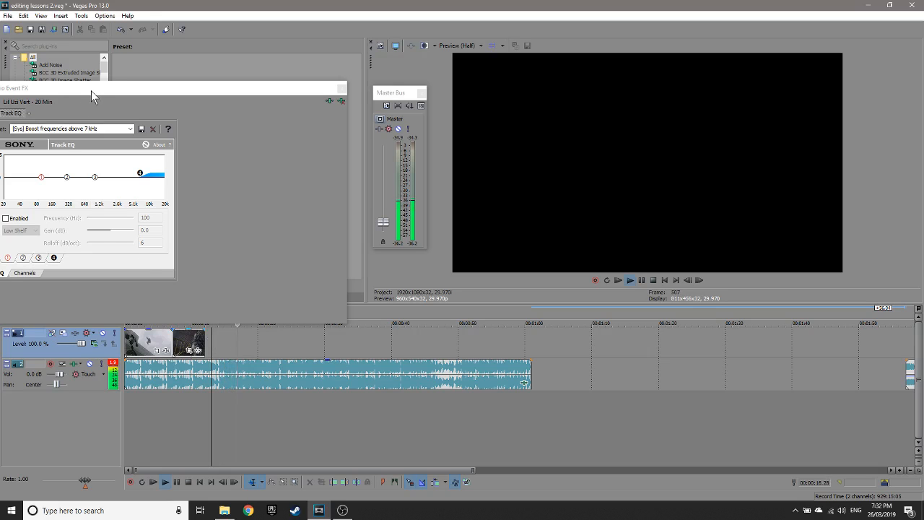
Step: Reset the Track EQ to the (Untitled) preset, stop playback and close the audio effect settings
{"action": "left_click_drag", "start_coordinate": [91, 90], "coordinate": [134, 91]}
{"action": "left_click", "coordinate": [174, 128]}
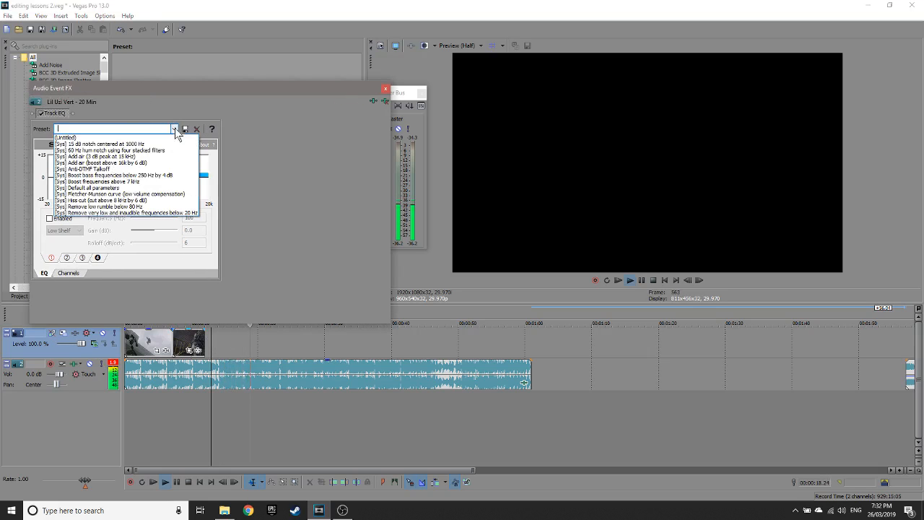
{"action": "left_click", "coordinate": [66, 137]}
{"action": "left_click", "coordinate": [272, 338]}
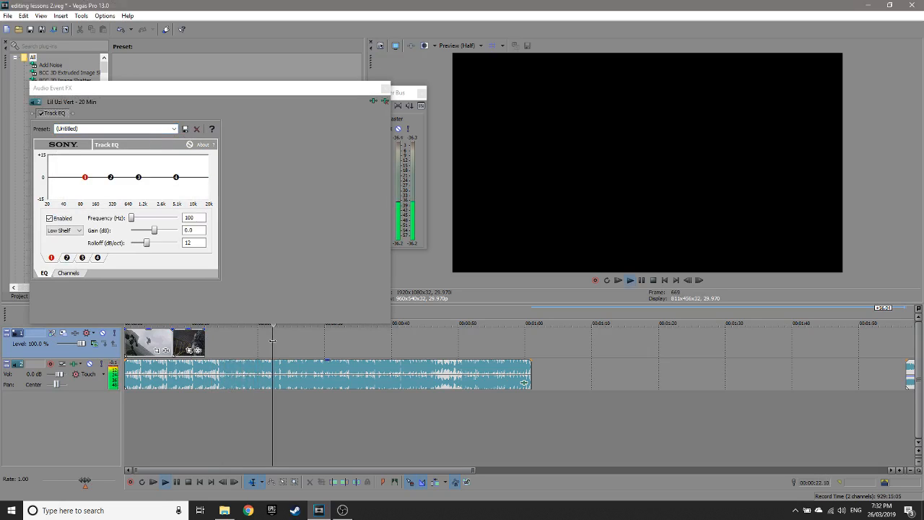
{"action": "key", "text": "space"}
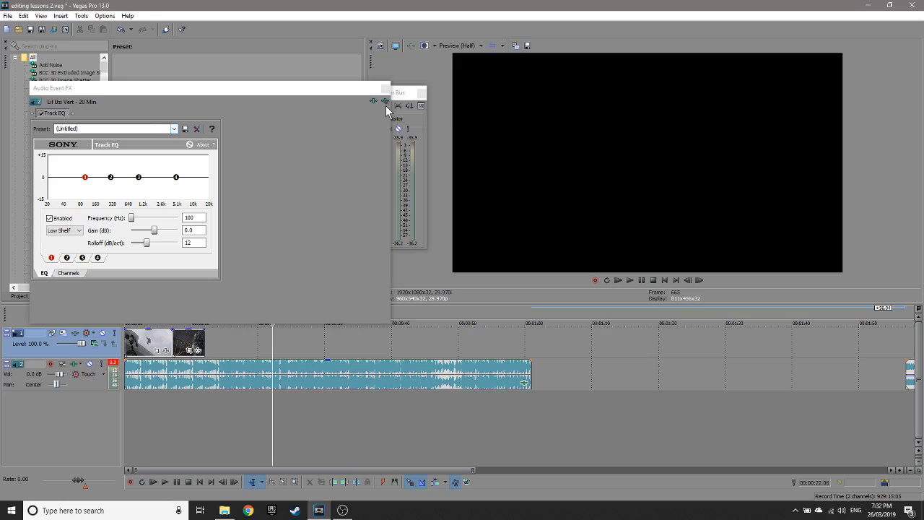
{"action": "left_click", "coordinate": [384, 88]}
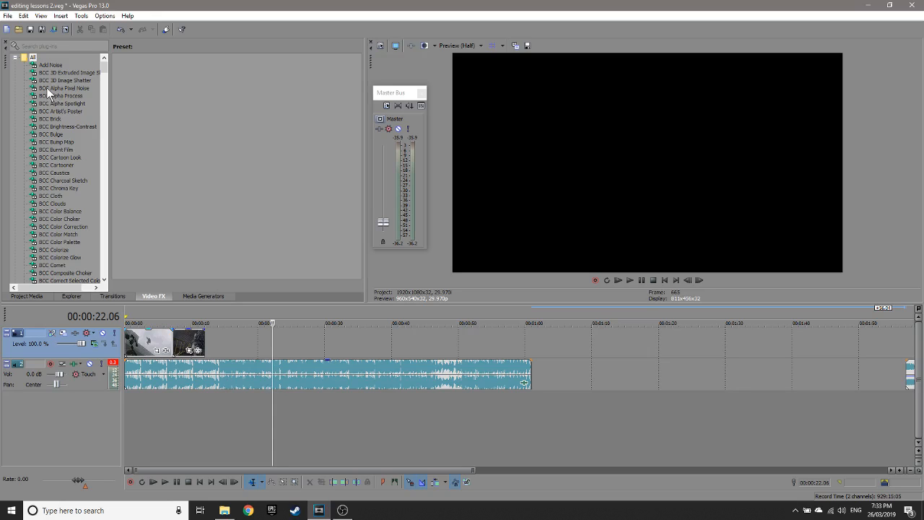
Step: Add the "dope nac skidrow" video from the Desktop's edit folder to the timeline just after the last video clip
{"action": "left_click", "coordinate": [137, 380]}
{"action": "scroll", "coordinate": [309, 399], "scroll_direction": "up", "scroll_amount": 4}
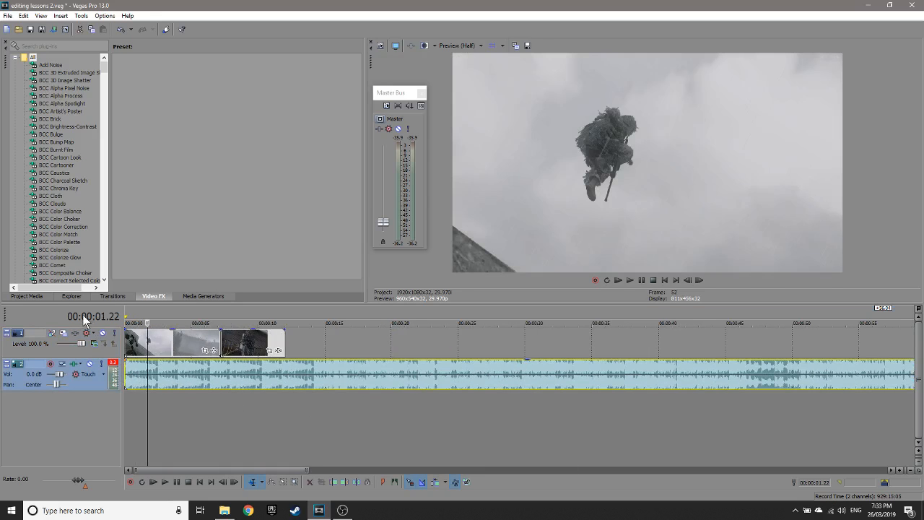
{"action": "left_click", "coordinate": [27, 296]}
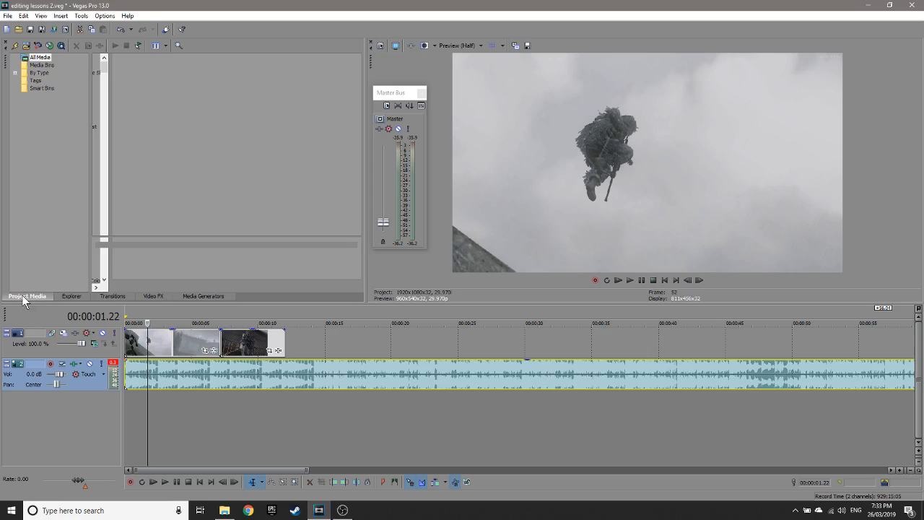
{"action": "left_click", "coordinate": [224, 510]}
{"action": "left_click", "coordinate": [111, 145]}
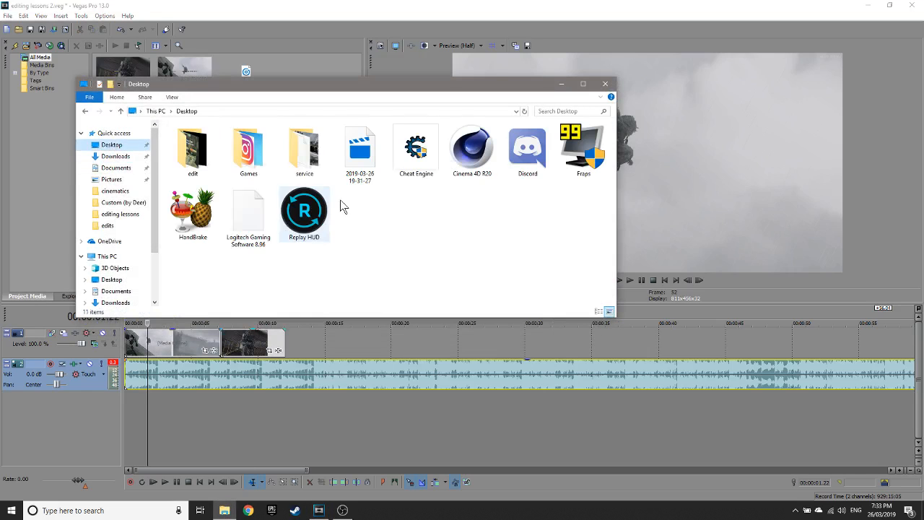
{"action": "double_click", "coordinate": [248, 150]}
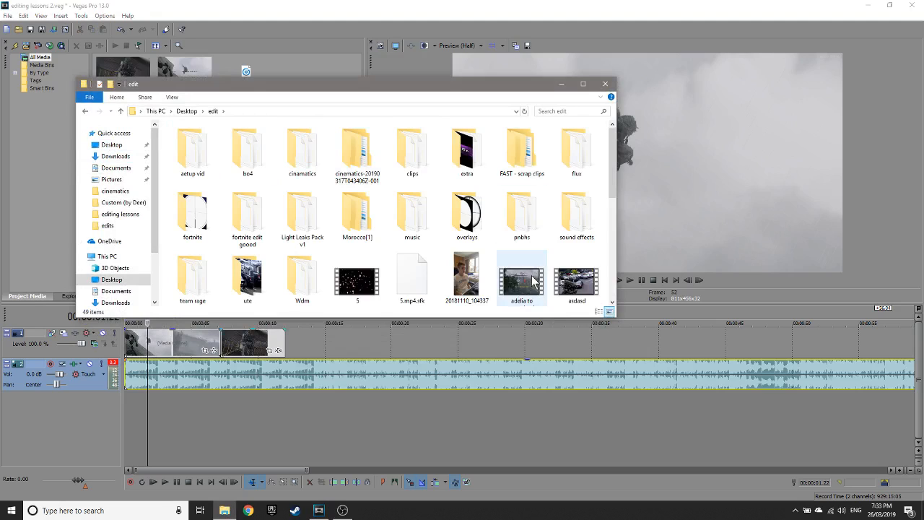
{"action": "scroll", "coordinate": [541, 215], "scroll_direction": "down", "scroll_amount": 2}
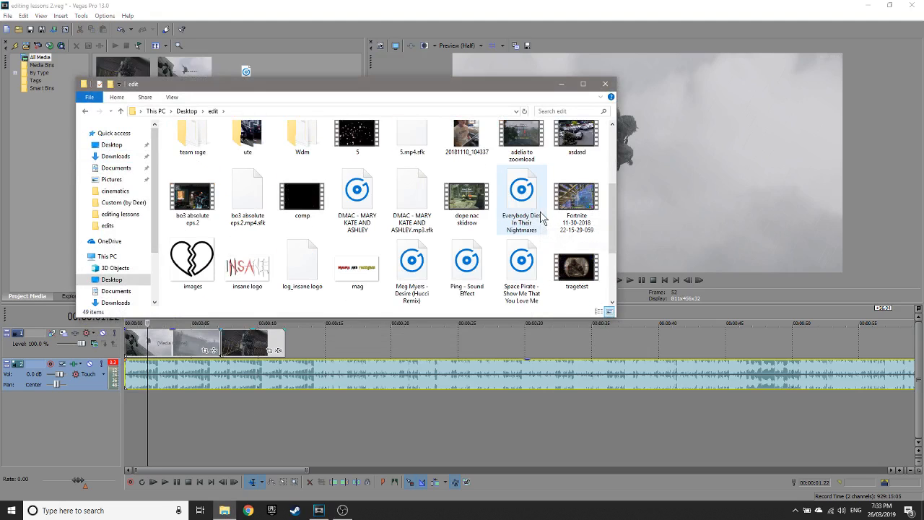
{"action": "left_click_drag", "start_coordinate": [467, 198], "coordinate": [303, 343]}
{"action": "left_click", "coordinate": [560, 84]}
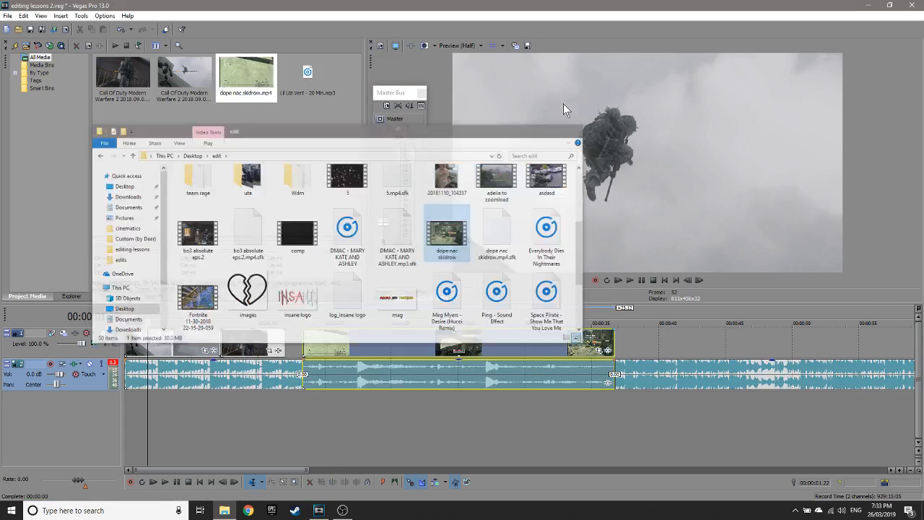
Step: Insert an additional audio track and place the gameplay clip's audio on its own track above the music
{"action": "right_click", "coordinate": [275, 384]}
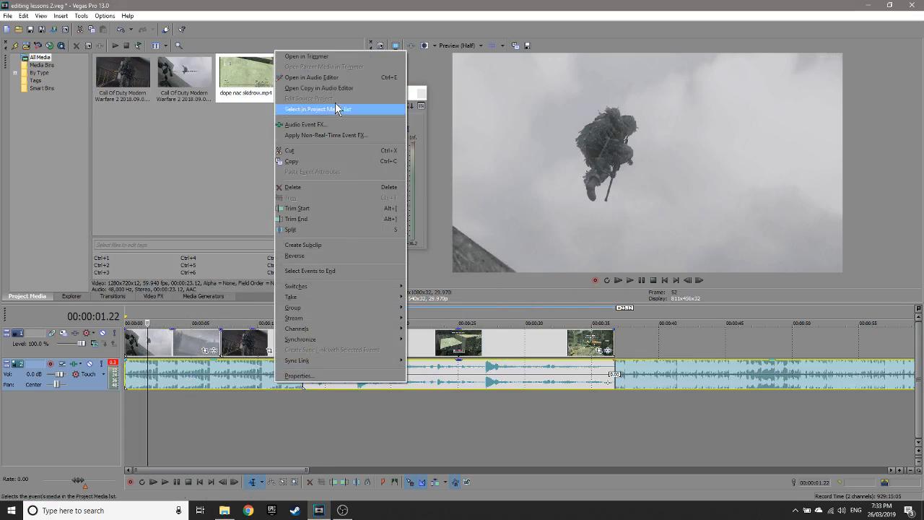
{"action": "right_click", "coordinate": [98, 381]}
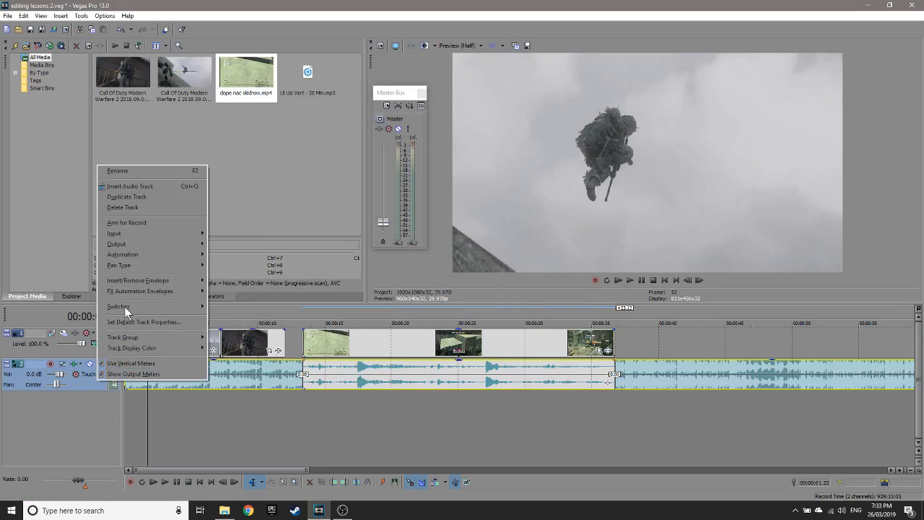
{"action": "left_click", "coordinate": [130, 185]}
{"action": "left_click_drag", "start_coordinate": [331, 404], "coordinate": [322, 373]}
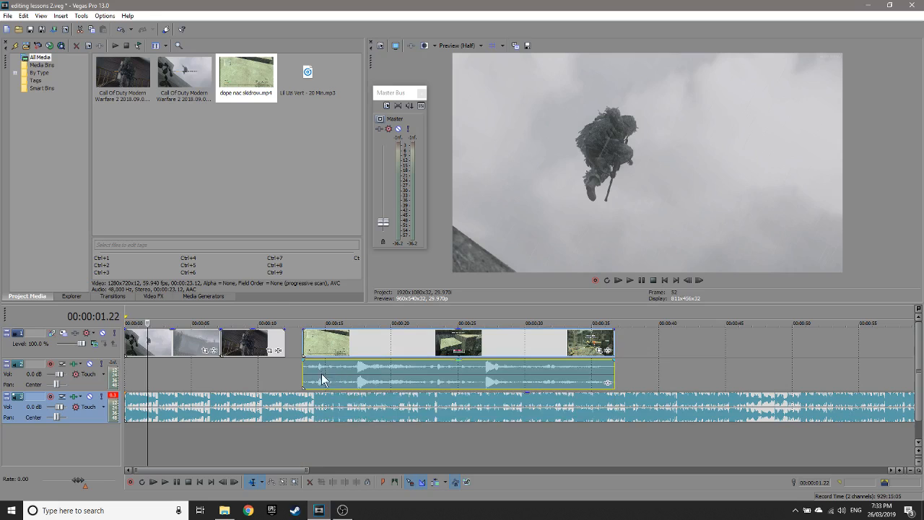
Step: Inspect the gameplay clip's audio at several points along its length
{"action": "left_click", "coordinate": [265, 378]}
{"action": "left_click", "coordinate": [387, 373]}
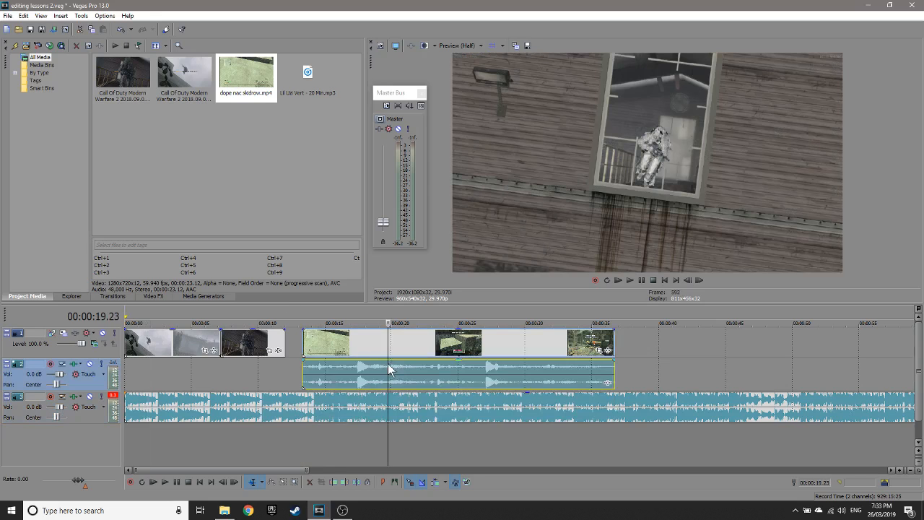
{"action": "left_click", "coordinate": [408, 374]}
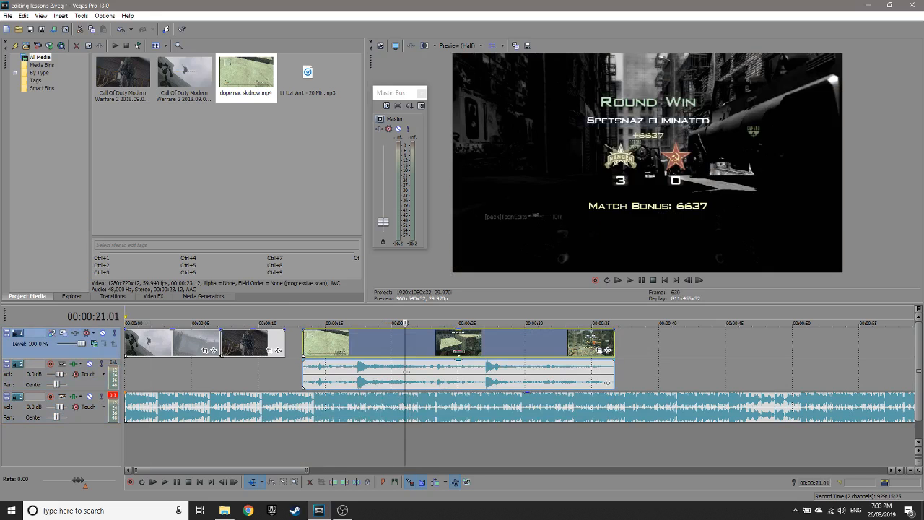
{"action": "left_click", "coordinate": [408, 376]}
{"action": "left_click", "coordinate": [433, 367]}
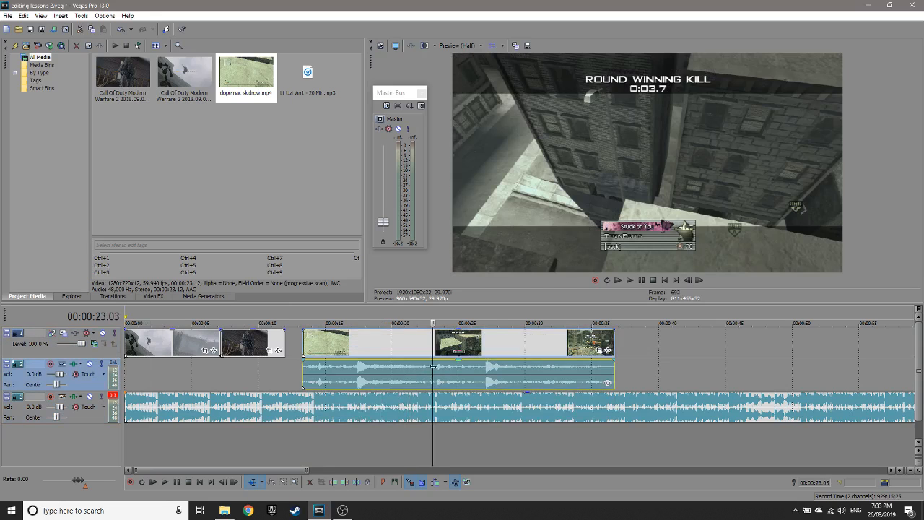
{"action": "left_click", "coordinate": [493, 365]}
{"action": "left_click", "coordinate": [445, 369]}
{"action": "left_click", "coordinate": [515, 374]}
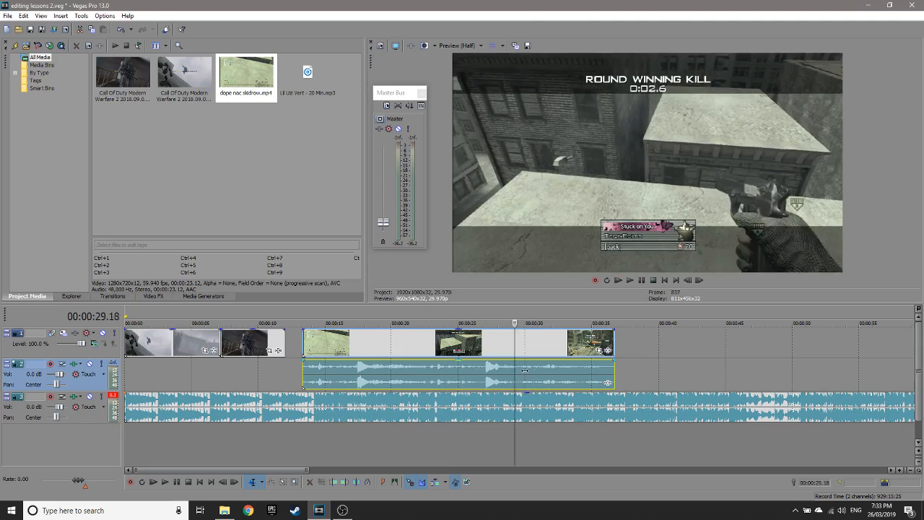
{"action": "left_click", "coordinate": [562, 376]}
Step: Shift the gameplay clip together with its grouped audio about 4 frames later on the timeline
{"action": "mouse_move", "coordinate": [405, 378]}
{"action": "left_mouse_down"}
{"action": "mouse_move", "coordinate": [426, 379]}
{"action": "mouse_move", "coordinate": [411, 378]}
{"action": "left_mouse_up"}
{"action": "left_click", "coordinate": [411, 377]}
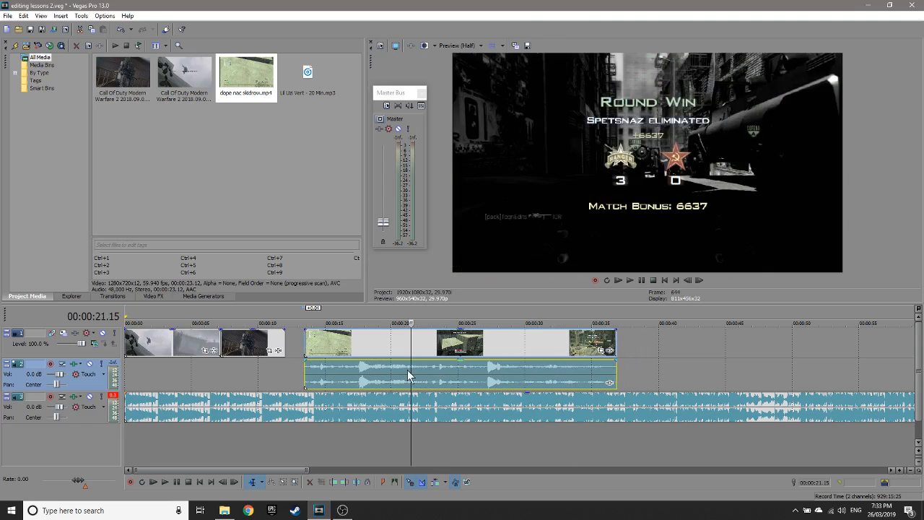
{"action": "left_click", "coordinate": [390, 337]}
{"action": "left_click", "coordinate": [371, 397]}
Step: Try splitting the gameplay video and its grouped audio at 00:00:18.19, and undo the split
{"action": "left_click", "coordinate": [374, 344]}
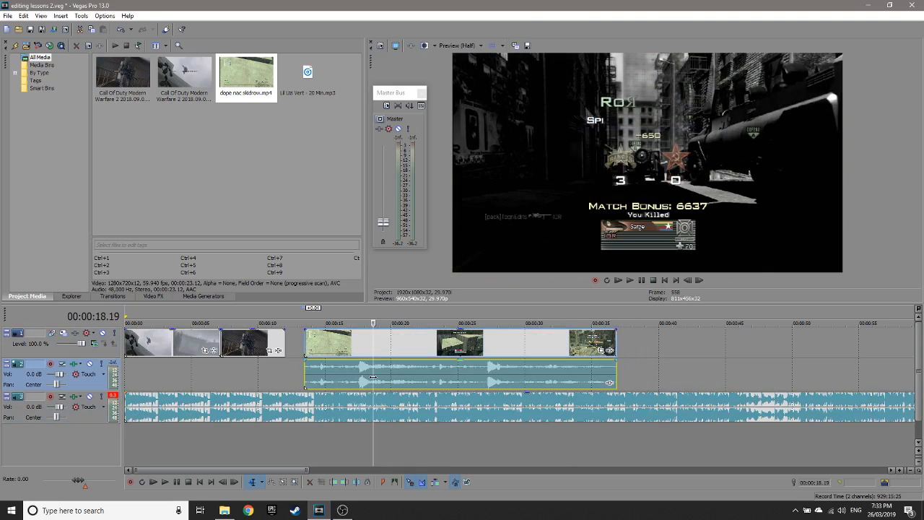
{"action": "key", "text": "s"}
{"action": "mouse_move", "coordinate": [348, 346]}
{"action": "left_mouse_down"}
{"action": "mouse_move", "coordinate": [335, 346]}
{"action": "mouse_move", "coordinate": [348, 347]}
{"action": "left_mouse_up"}
{"action": "key", "text": "ctrl+z"}
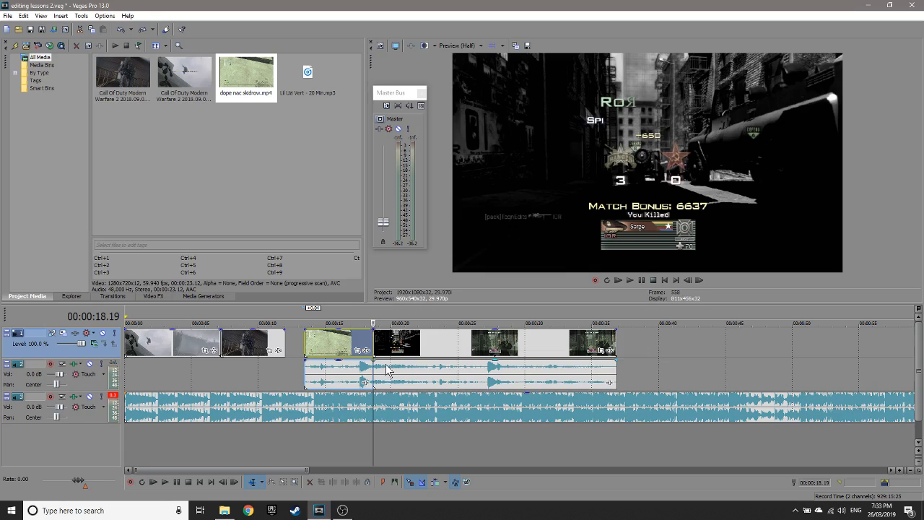
{"action": "key", "text": "ctrl+z"}
Step: Remove the gameplay clip's audio event from its group with the video
{"action": "left_click", "coordinate": [422, 369]}
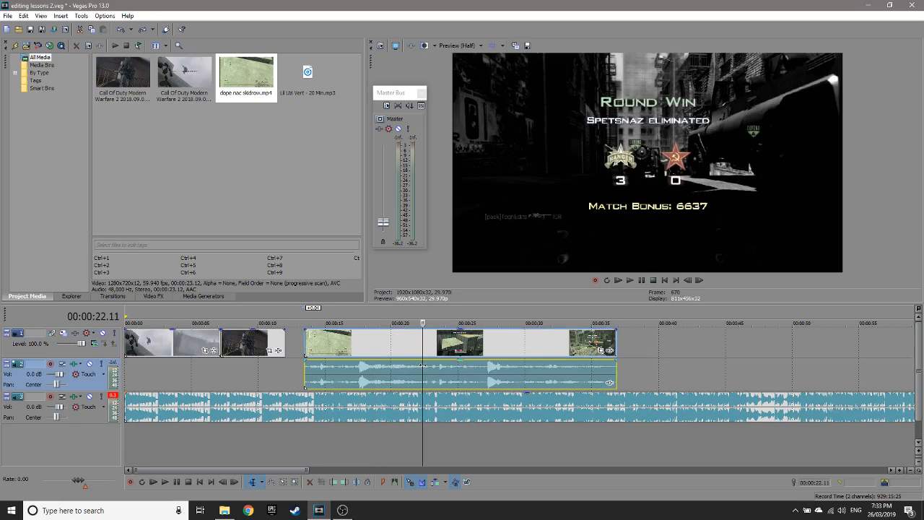
{"action": "left_click", "coordinate": [383, 368]}
{"action": "right_click", "coordinate": [384, 367]}
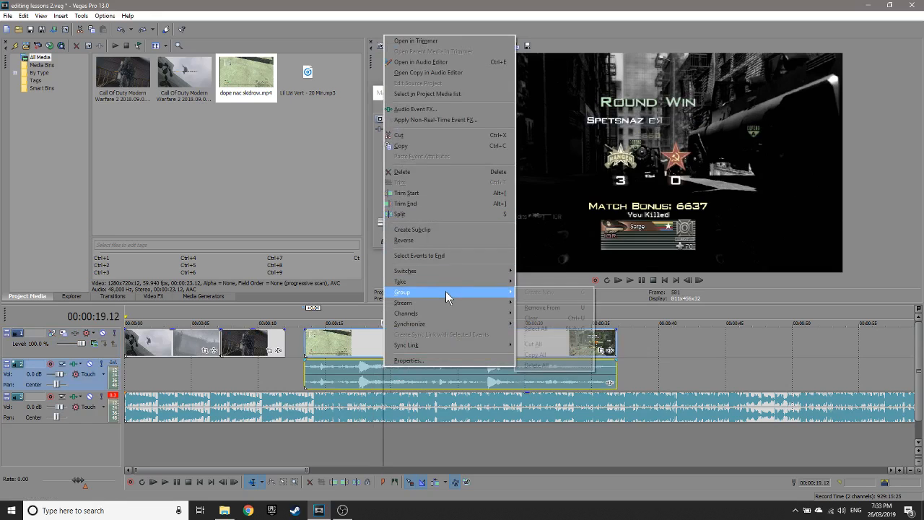
{"action": "mouse_move", "coordinate": [471, 289]}
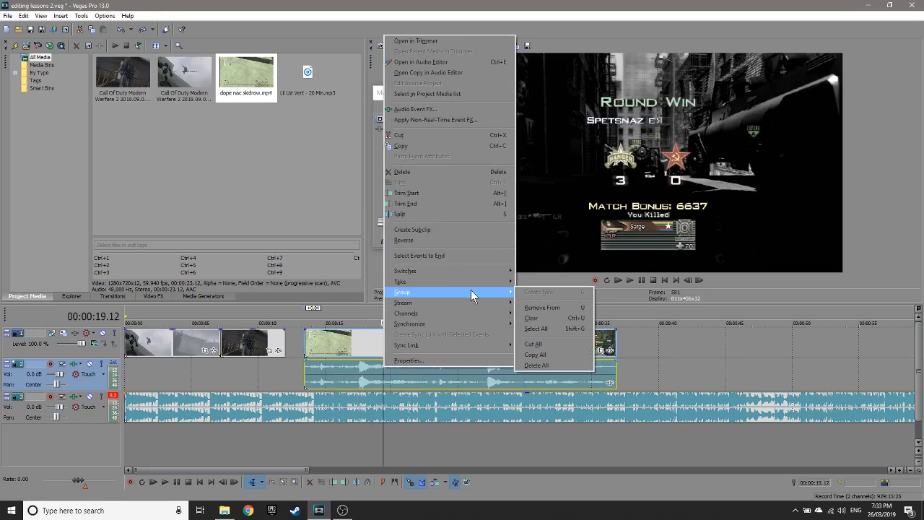
{"action": "left_click", "coordinate": [540, 309]}
{"action": "left_click", "coordinate": [654, 355]}
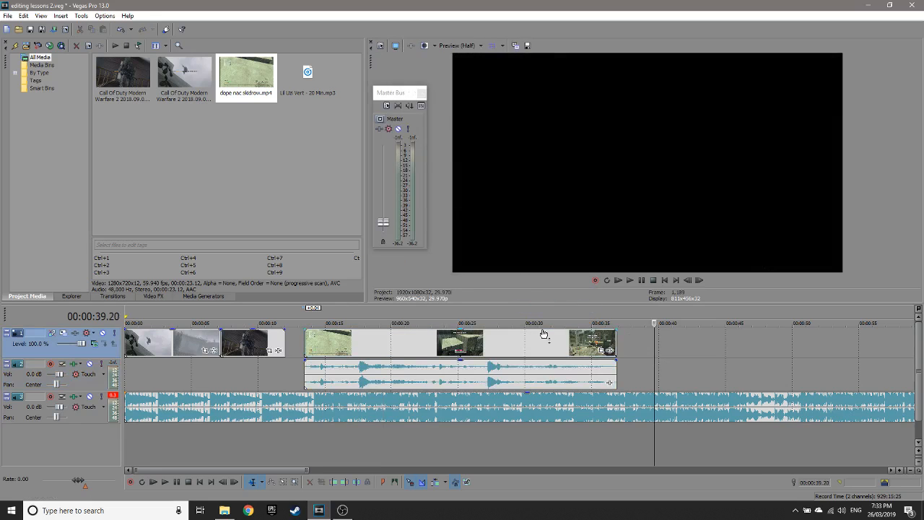
Step: Test moving the ungrouped gameplay audio away from its video, and realign it with the start of the clip
{"action": "left_click", "coordinate": [532, 343]}
{"action": "left_click", "coordinate": [504, 373]}
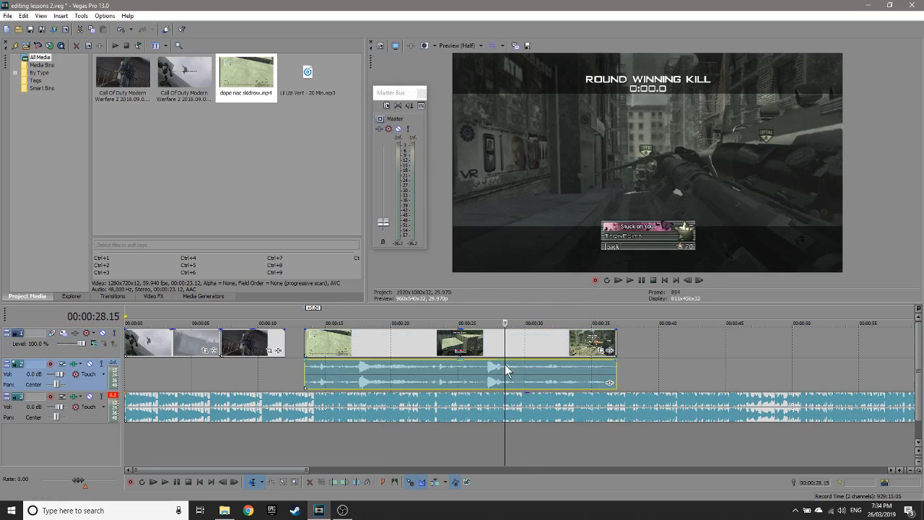
{"action": "left_click_drag", "start_coordinate": [449, 371], "coordinate": [407, 368]}
{"action": "left_click", "coordinate": [421, 332]}
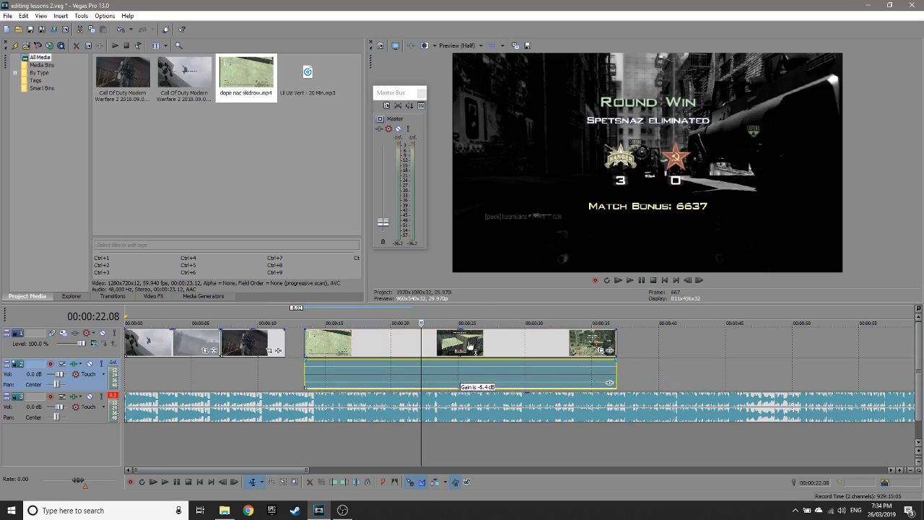
{"action": "left_click_drag", "start_coordinate": [551, 370], "coordinate": [729, 364]}
{"action": "scroll", "coordinate": [729, 364], "scroll_direction": "down", "scroll_amount": 3}
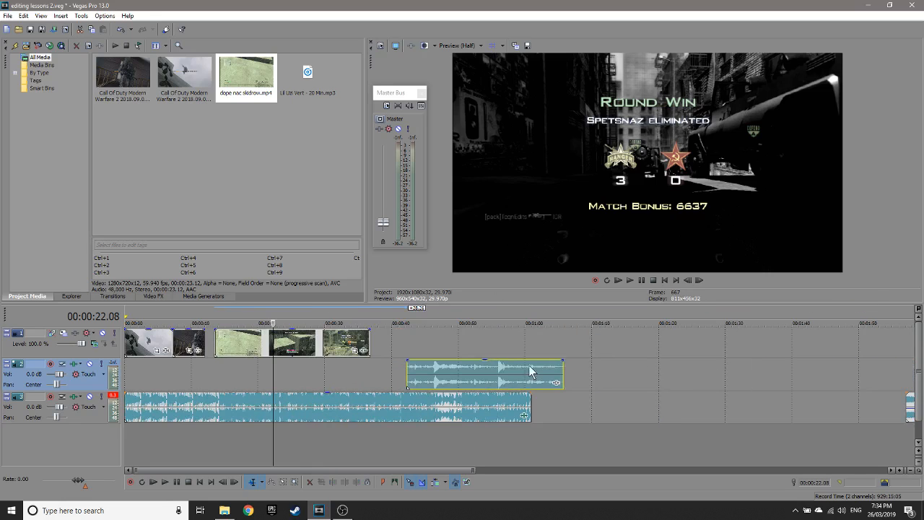
{"action": "left_click_drag", "start_coordinate": [528, 368], "coordinate": [330, 366]}
{"action": "left_click", "coordinate": [299, 374]}
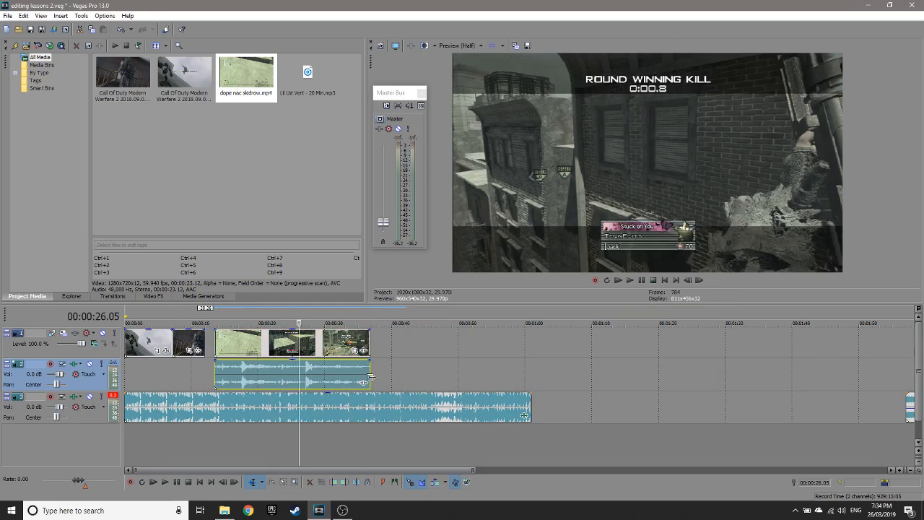
Step: Split the music and the first video clip at 00:00:02.15
{"action": "scroll", "coordinate": [404, 401], "scroll_direction": "up", "scroll_amount": 6}
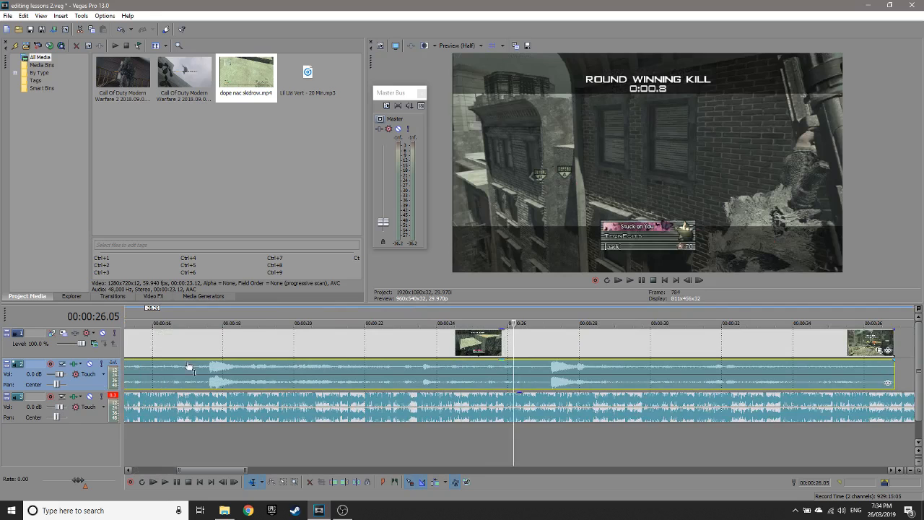
{"action": "scroll", "coordinate": [334, 418], "scroll_direction": "down", "scroll_amount": 6}
{"action": "scroll", "coordinate": [338, 419], "scroll_direction": "up", "scroll_amount": 4}
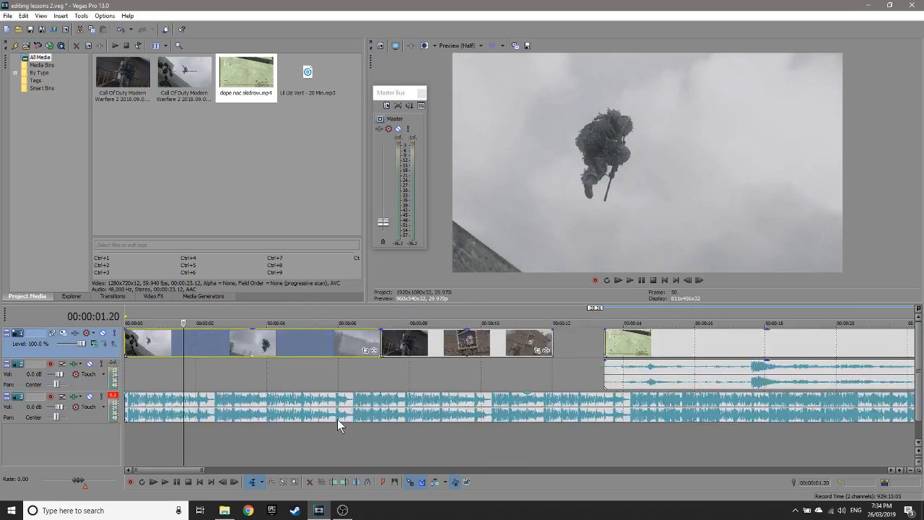
{"action": "scroll", "coordinate": [273, 414], "scroll_direction": "up", "scroll_amount": 2}
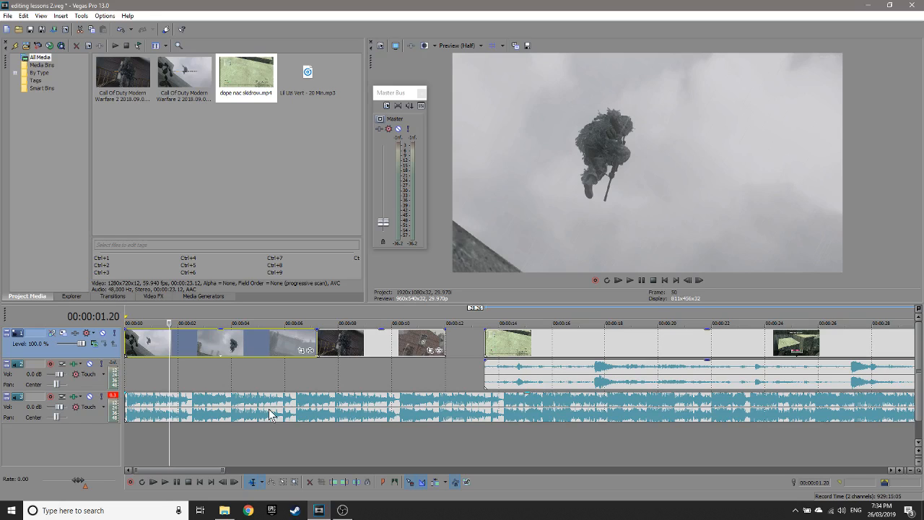
{"action": "scroll", "coordinate": [264, 399], "scroll_direction": "up", "scroll_amount": 2}
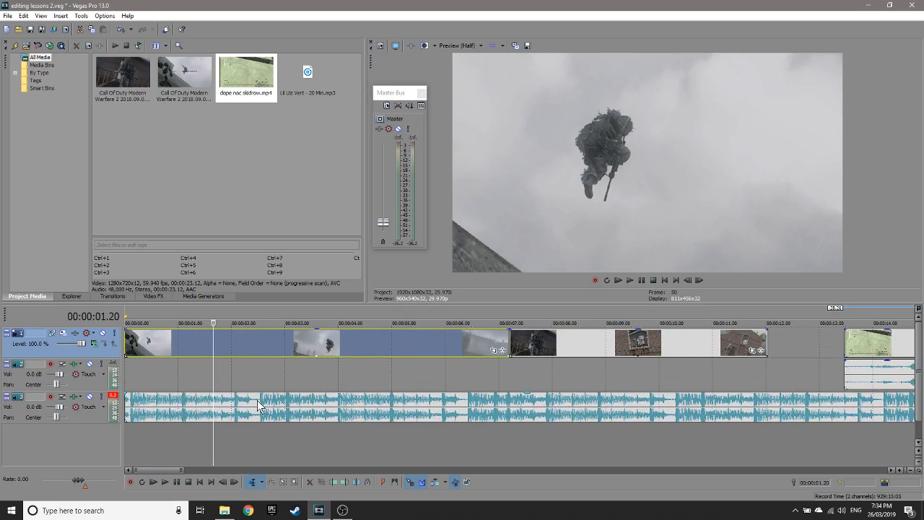
{"action": "left_click", "coordinate": [258, 401]}
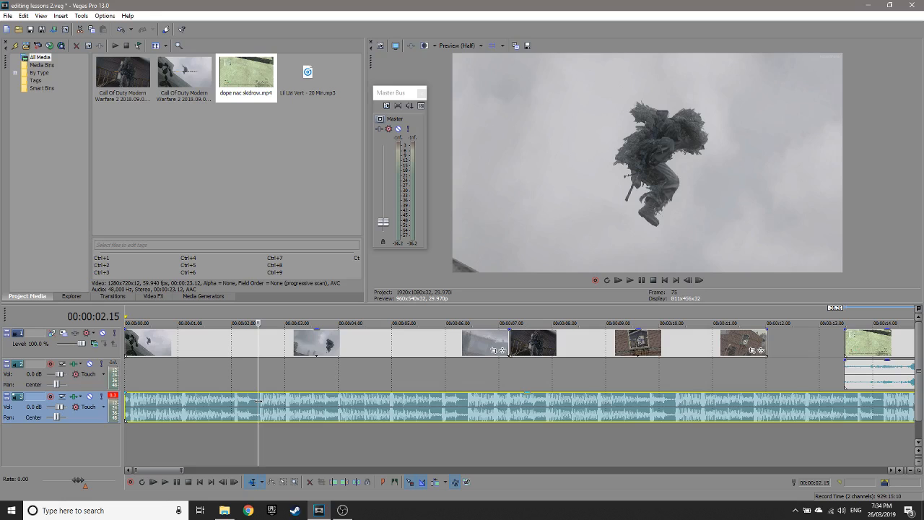
{"action": "key", "text": "s"}
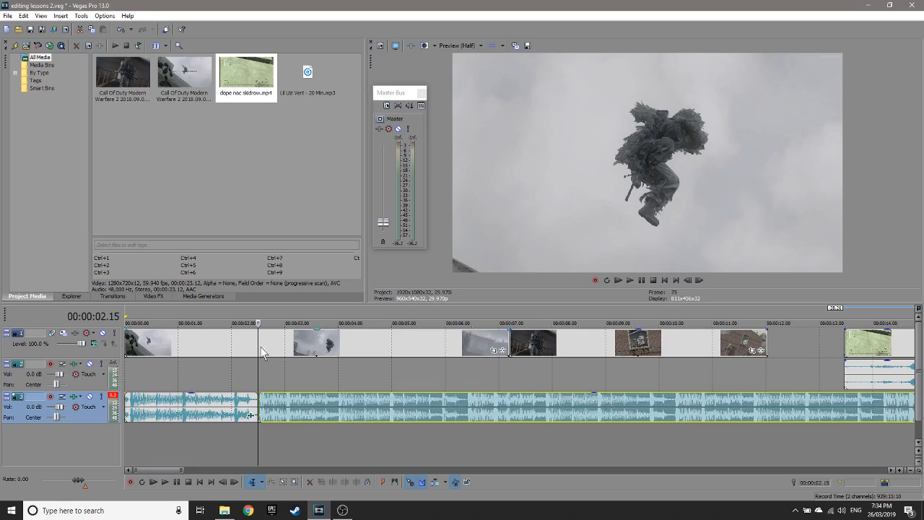
{"action": "left_click", "coordinate": [257, 340]}
{"action": "key", "text": "s"}
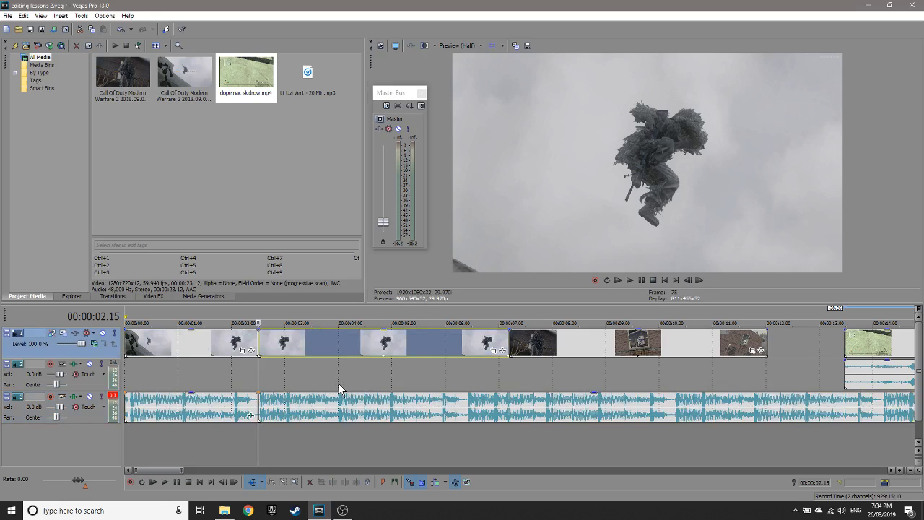
Step: Split the first video clip again at 00:00:04.00
{"action": "left_click", "coordinate": [338, 383]}
{"action": "left_click", "coordinate": [338, 340]}
{"action": "key", "text": "s"}
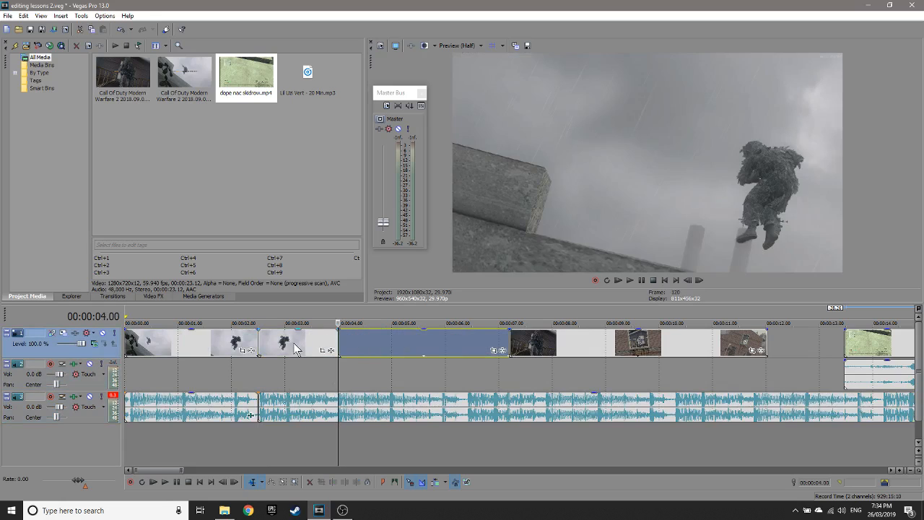
Step: Lower the opacity of the video segment between 00:00:02.15 and 00:00:04.00 until it is black, and preview the transition
{"action": "left_click", "coordinate": [294, 346]}
{"action": "left_click_drag", "start_coordinate": [299, 332], "coordinate": [304, 378]}
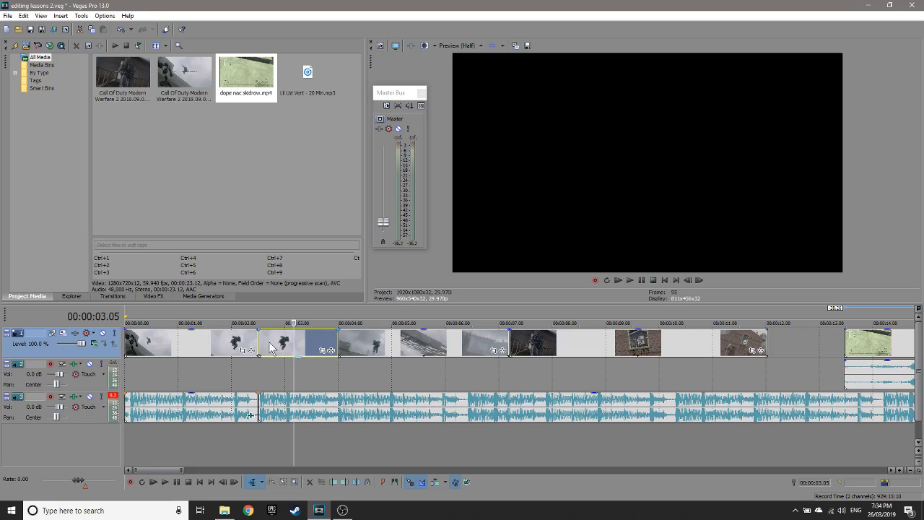
{"action": "left_click", "coordinate": [240, 346]}
{"action": "key", "text": "space"}
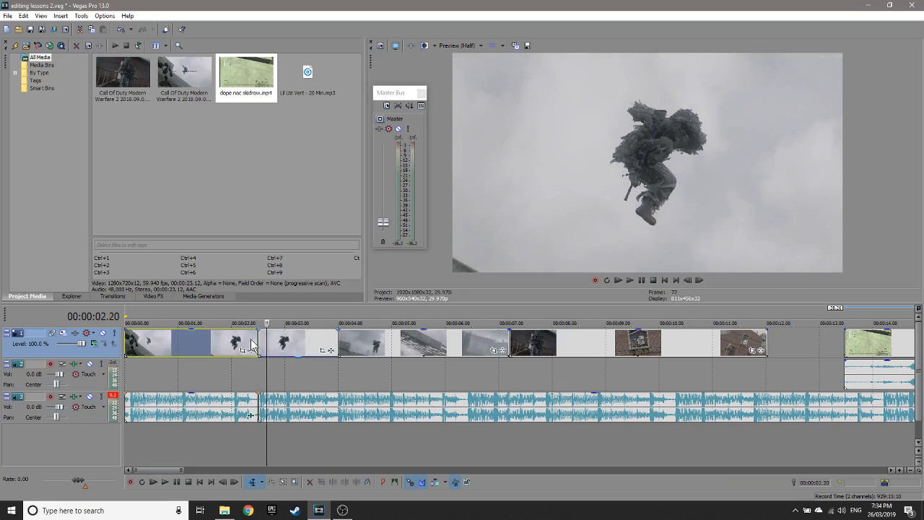
Step: Split the music at 00:00:04.00 and select the music segment beneath the blacked-out video
{"action": "left_click", "coordinate": [336, 402]}
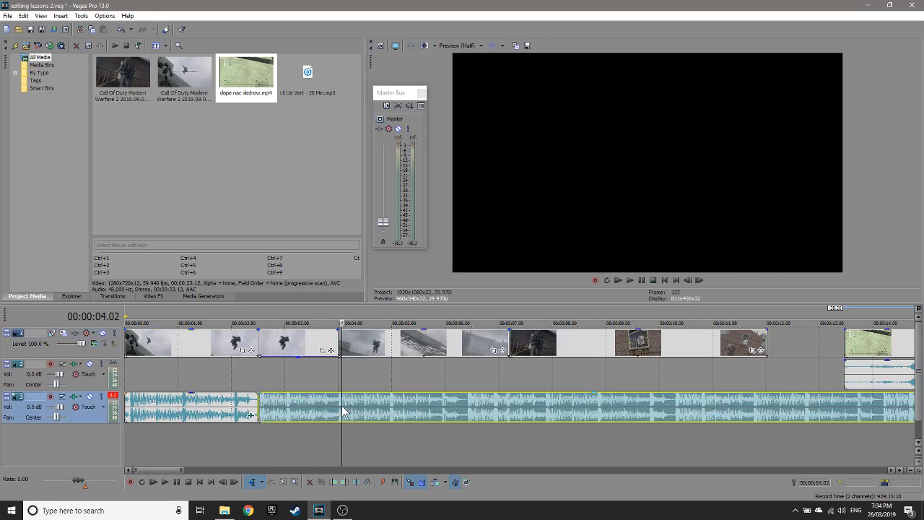
{"action": "key", "text": "s"}
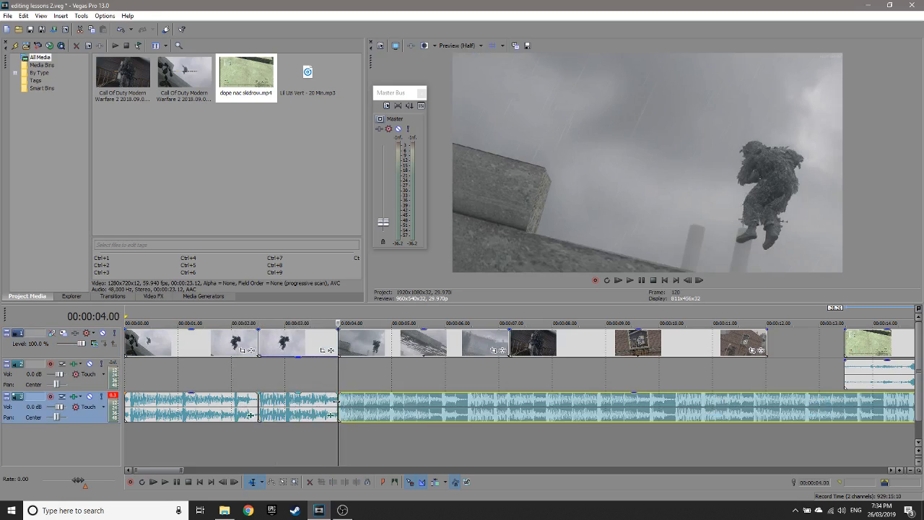
{"action": "left_click", "coordinate": [266, 398]}
{"action": "left_click", "coordinate": [312, 396]}
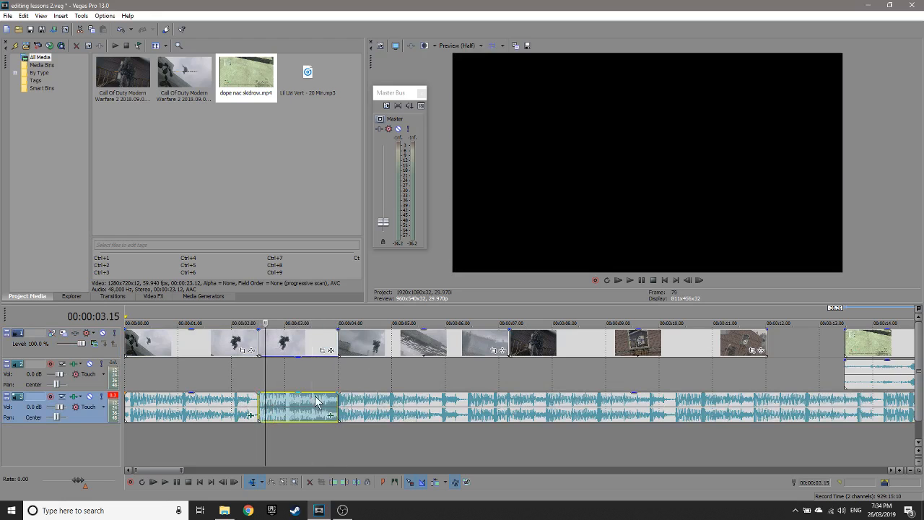
{"action": "left_click", "coordinate": [335, 397]}
{"action": "left_click", "coordinate": [315, 403]}
Step: Lower the gain of the music segment between the two cuts and play it from just before its start
{"action": "scroll", "coordinate": [424, 447], "scroll_direction": "up", "scroll_amount": 4}
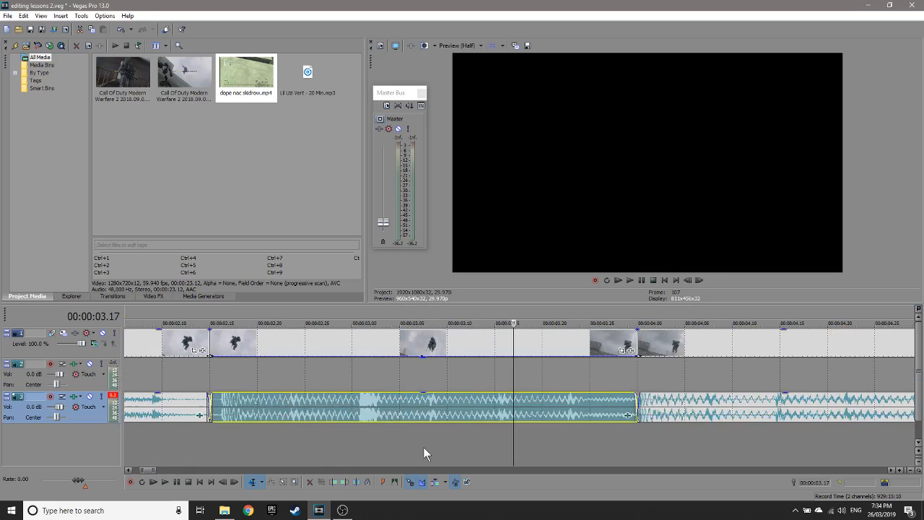
{"action": "left_click", "coordinate": [314, 382]}
{"action": "left_click_drag", "start_coordinate": [299, 397], "coordinate": [301, 408]}
{"action": "left_click", "coordinate": [193, 384]}
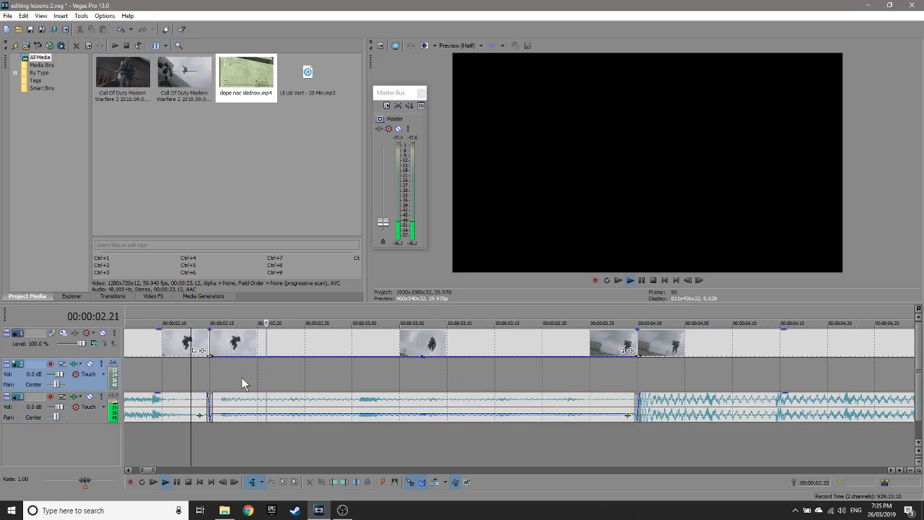
Step: Reduce the music segment's gain further to -17.6 dB and replay the section
{"action": "left_click_drag", "start_coordinate": [371, 413], "coordinate": [376, 422]}
{"action": "key", "text": "ctrl+z"}
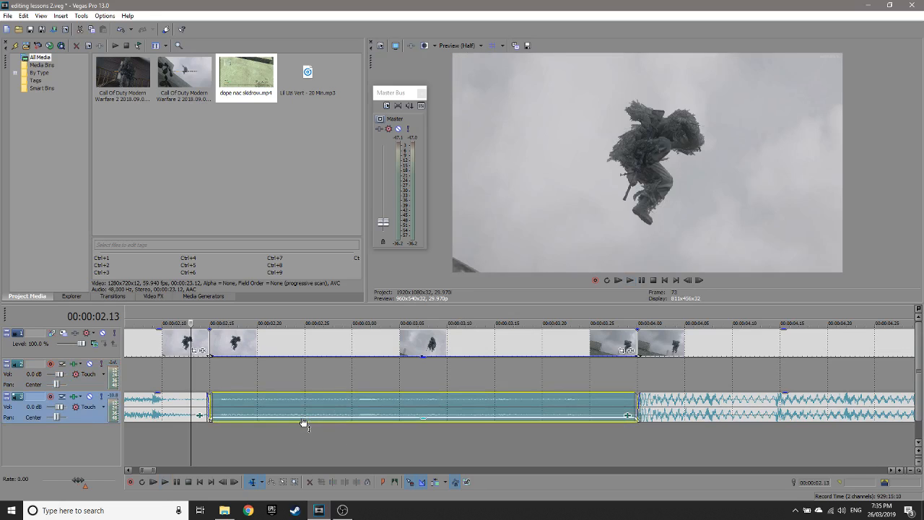
{"action": "key", "text": "space"}
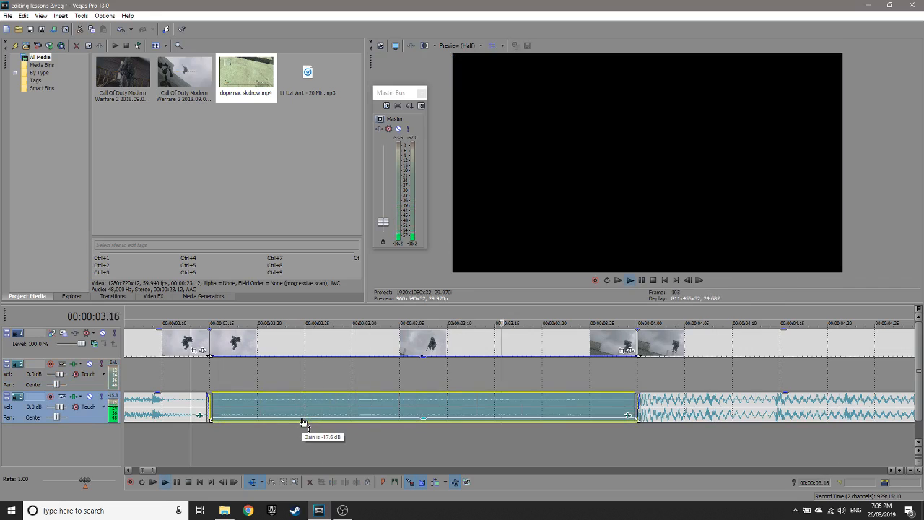
Step: Stop playback and raise the gain of the music segment between the two cuts to about -4.5 dB
{"action": "key", "text": "space"}
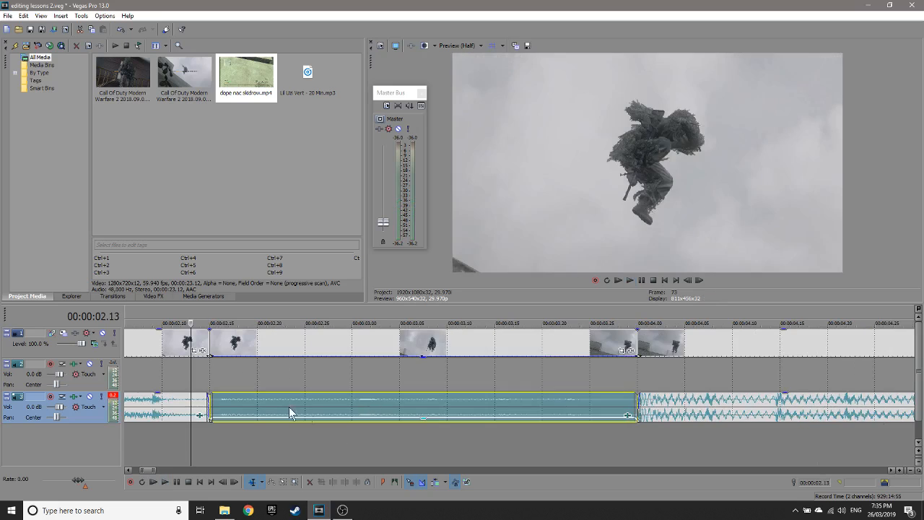
{"action": "left_click", "coordinate": [437, 383]}
{"action": "mouse_move", "coordinate": [509, 416]}
{"action": "left_mouse_down"}
{"action": "mouse_move", "coordinate": [515, 423]}
{"action": "mouse_move", "coordinate": [509, 412]}
{"action": "left_mouse_up"}
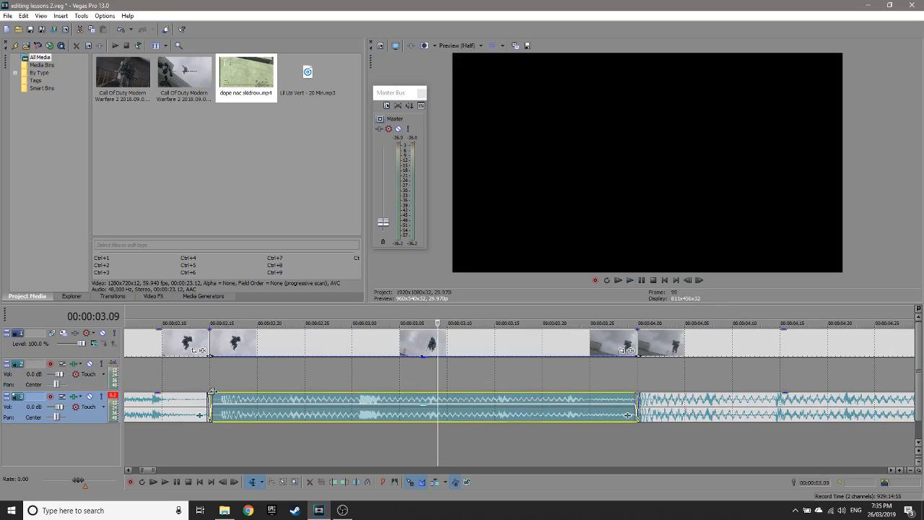
Step: Add a fade-in at the start of the music segment and a slow logarithmic fade-out of about 8 frames at its end
{"action": "left_click_drag", "start_coordinate": [209, 393], "coordinate": [280, 392]}
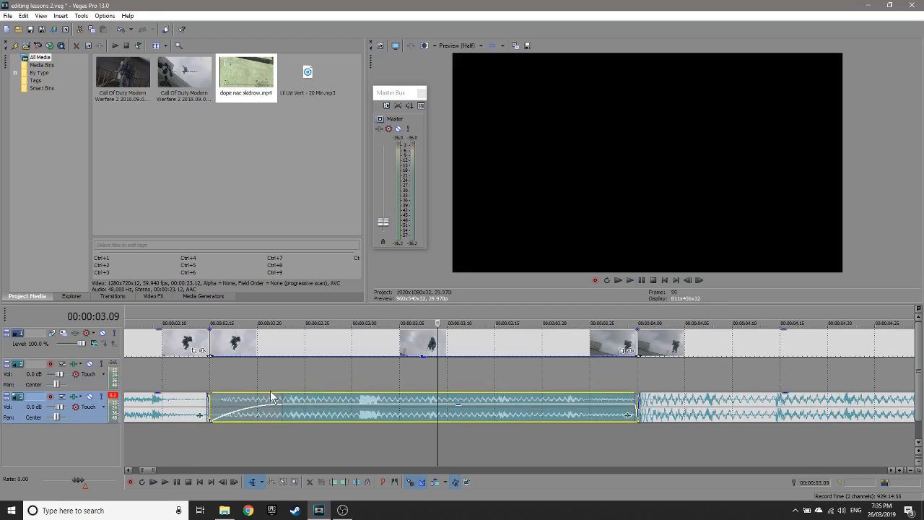
{"action": "left_click", "coordinate": [200, 387]}
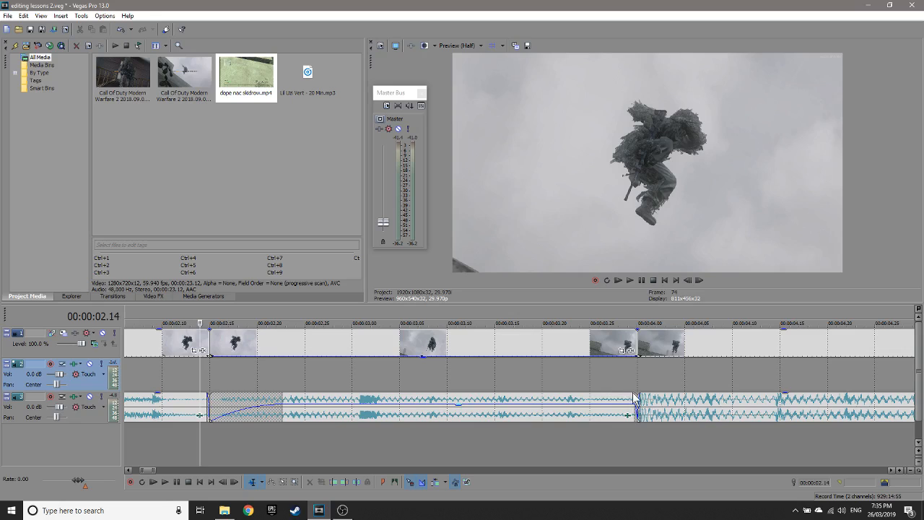
{"action": "left_click_drag", "start_coordinate": [636, 393], "coordinate": [558, 395]}
{"action": "right_click", "coordinate": [558, 395]}
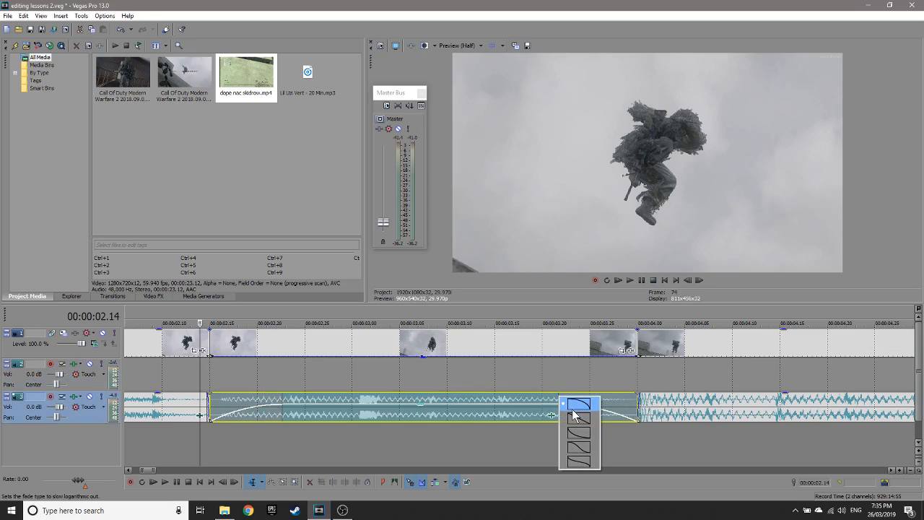
{"action": "left_click", "coordinate": [578, 404]}
Step: Try a linear fade-out curve on the music segment, return it to the slow logarithmic curve, and play the fade
{"action": "left_click", "coordinate": [561, 390]}
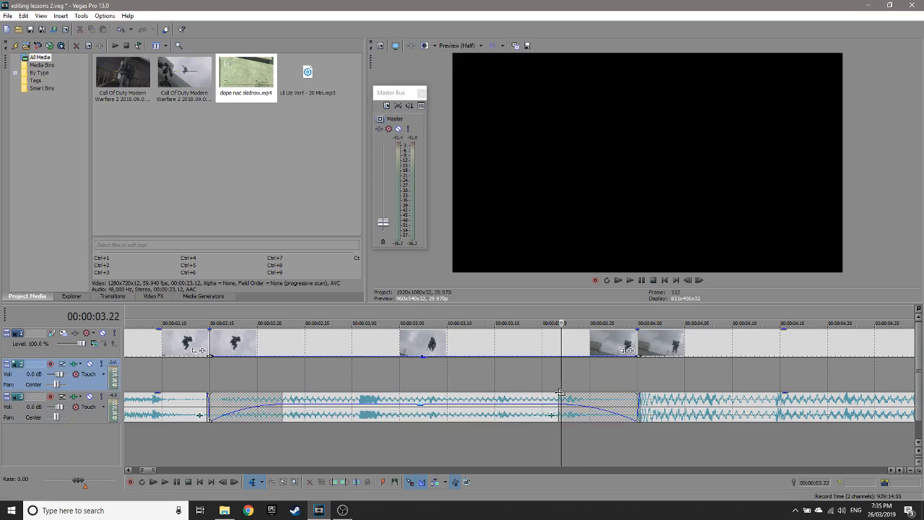
{"action": "left_click", "coordinate": [561, 393]}
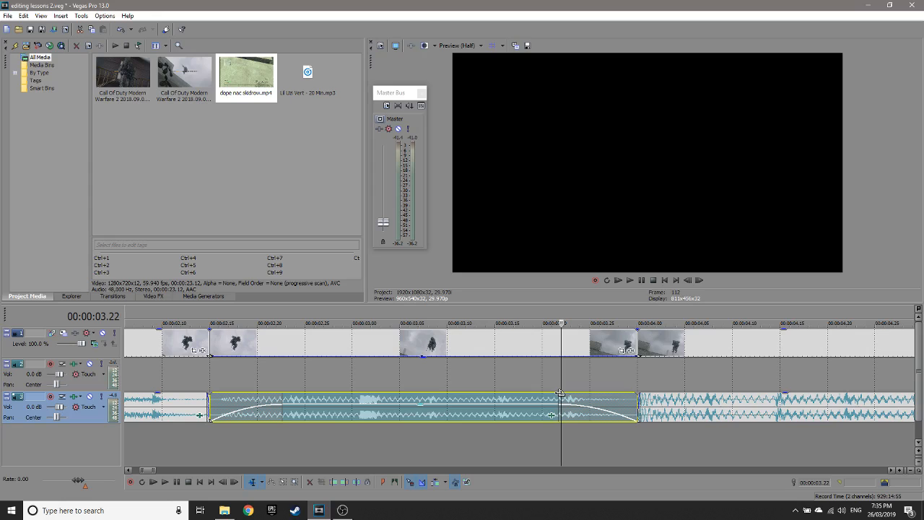
{"action": "right_click", "coordinate": [559, 403]}
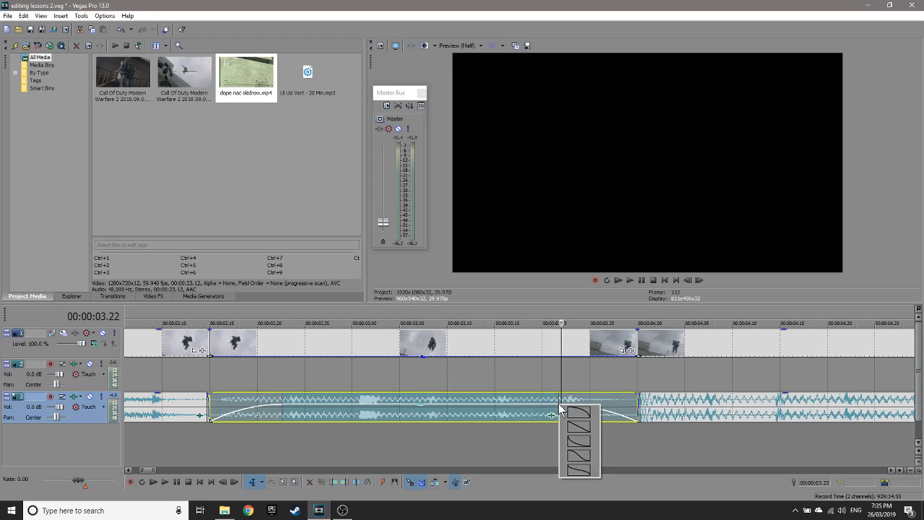
{"action": "left_click", "coordinate": [569, 426]}
{"action": "right_click", "coordinate": [560, 407]}
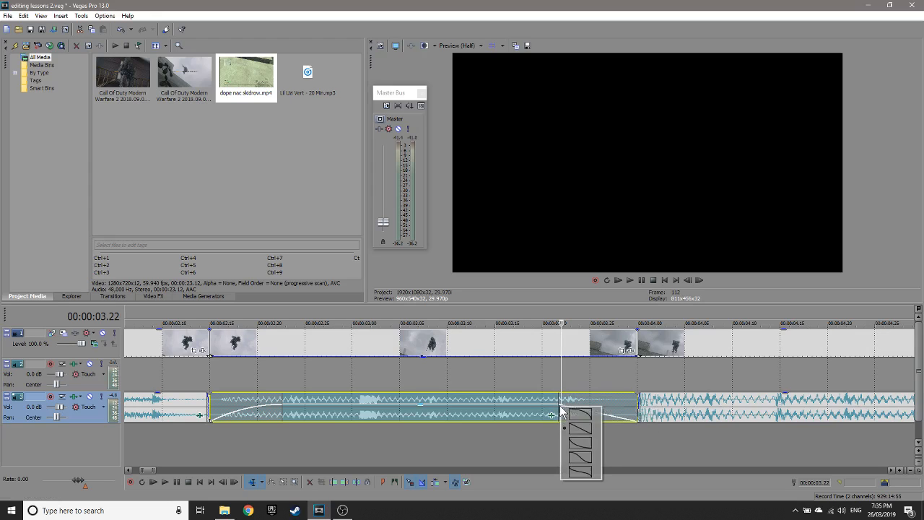
{"action": "left_click", "coordinate": [588, 444]}
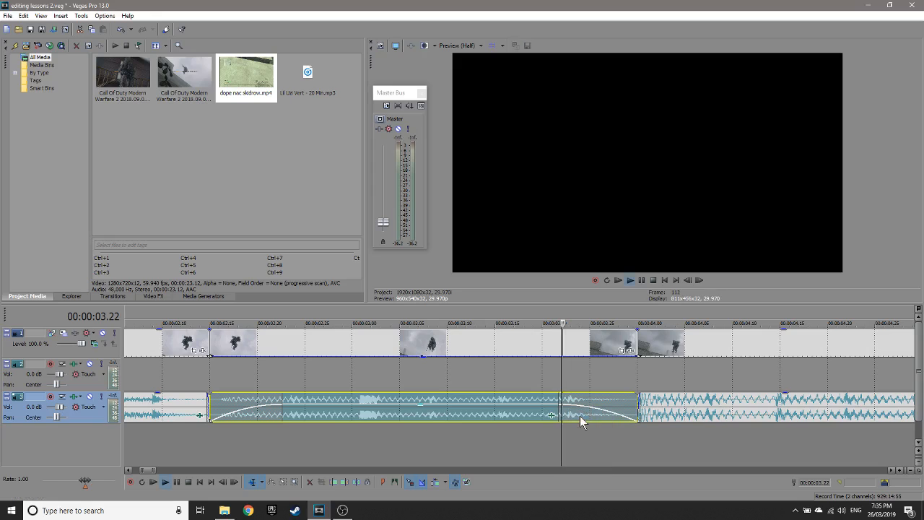
{"action": "key", "text": "space"}
{"action": "key", "text": "space"}
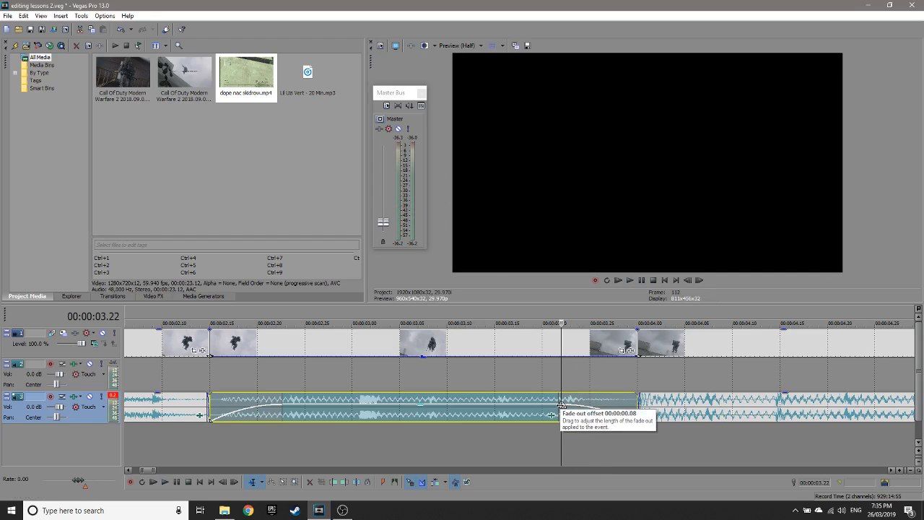
Step: Try the concave fade-out curve on the music segment with playback, and switch the fade-out to the linear curve
{"action": "right_click", "coordinate": [563, 409]}
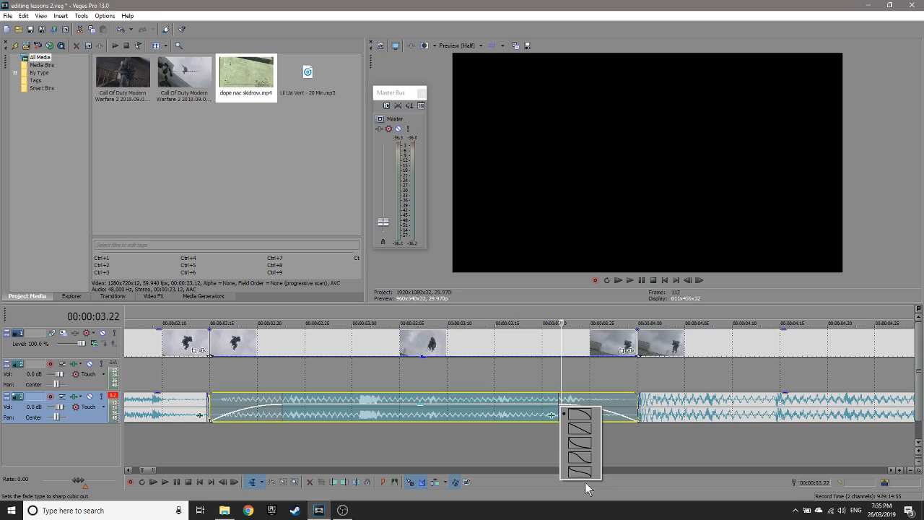
{"action": "left_click", "coordinate": [578, 444]}
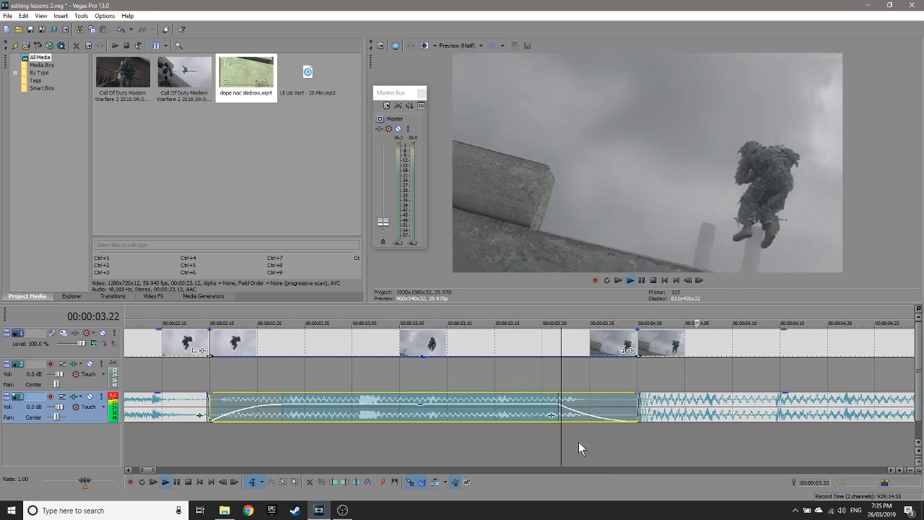
{"action": "left_click", "coordinate": [503, 391]}
{"action": "key", "text": "space"}
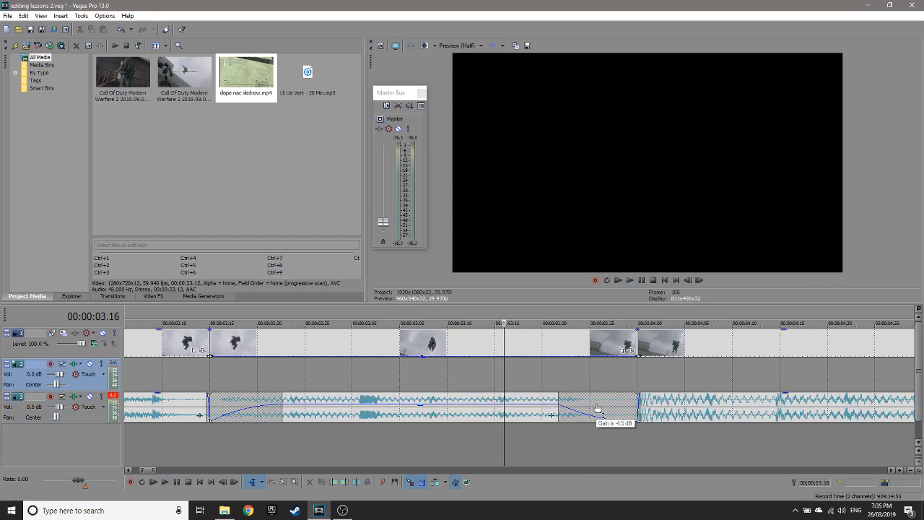
{"action": "key", "text": "space"}
{"action": "right_click", "coordinate": [562, 406]}
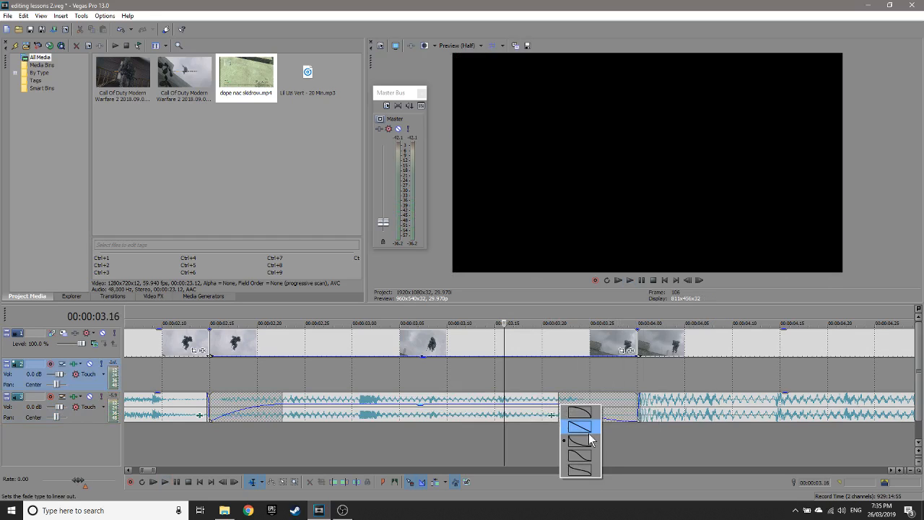
{"action": "left_click", "coordinate": [589, 433]}
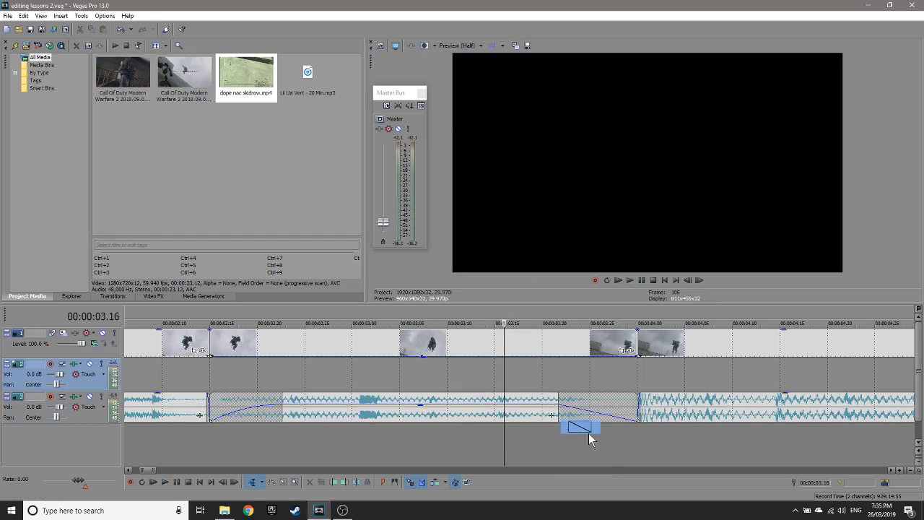
Step: Remove the fades and the gain reduction from the music segment between the cuts and play it
{"action": "left_click", "coordinate": [371, 376]}
{"action": "left_click_drag", "start_coordinate": [281, 395], "coordinate": [240, 394]}
{"action": "left_click_drag", "start_coordinate": [560, 394], "coordinate": [638, 394]}
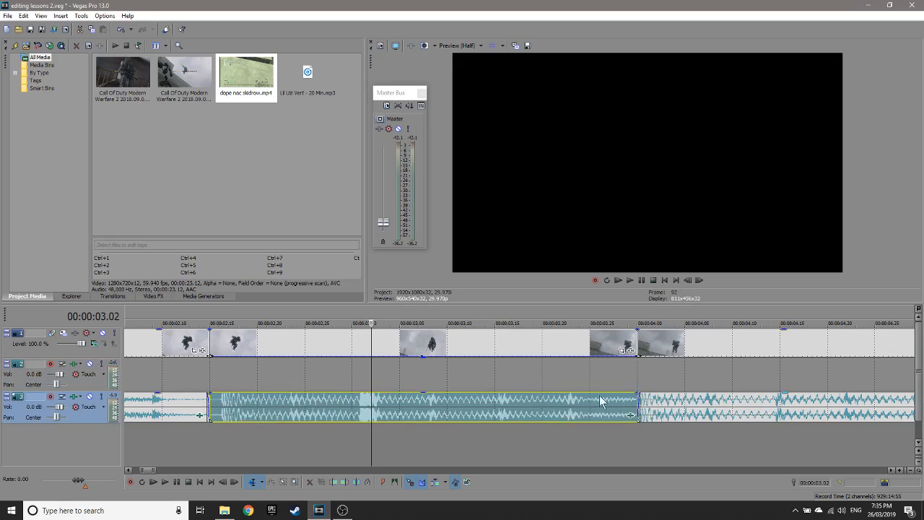
{"action": "left_click", "coordinate": [312, 385]}
{"action": "key", "text": "space"}
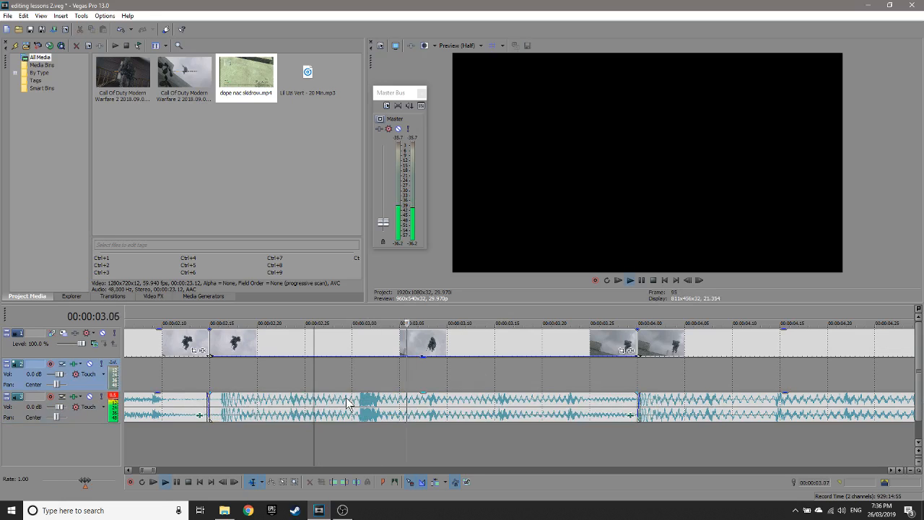
{"action": "key", "text": "space"}
Step: Add the Reverb plug-in to the audio event effects of the music segment between the cuts
{"action": "left_click", "coordinate": [630, 412]}
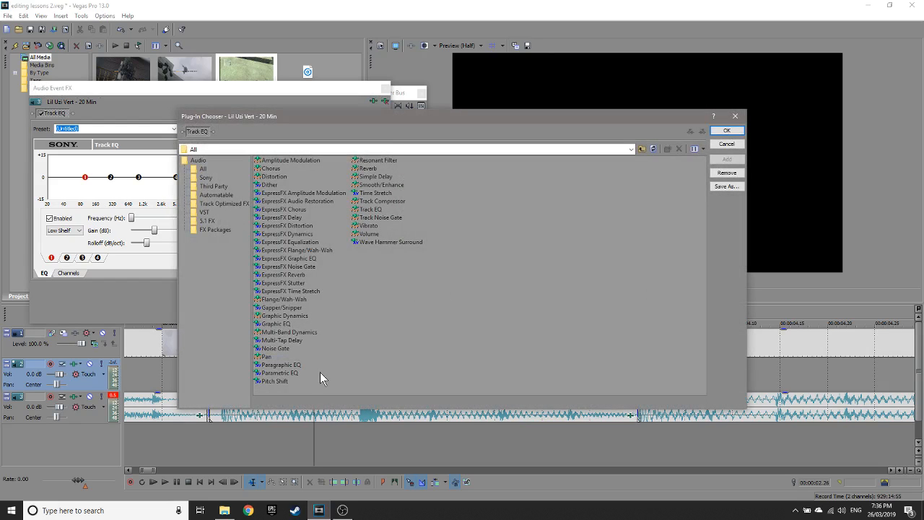
{"action": "left_click", "coordinate": [277, 382]}
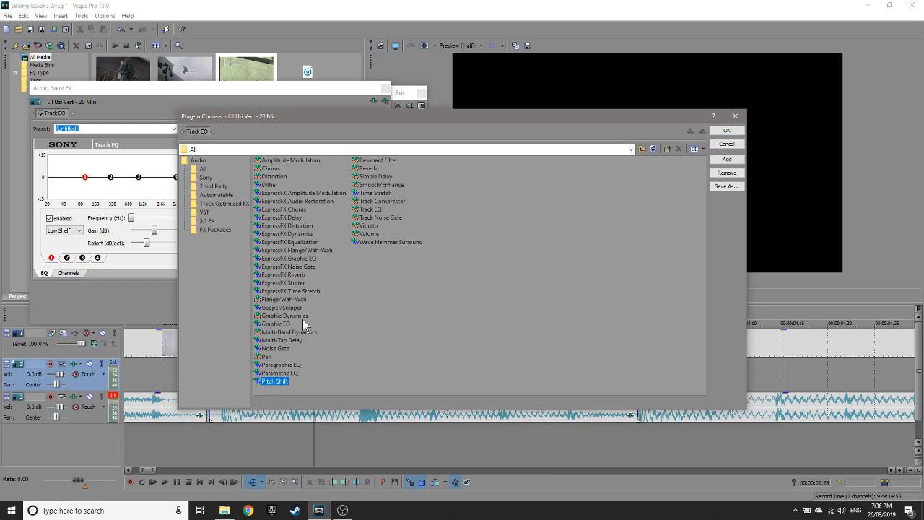
{"action": "left_click", "coordinate": [371, 236]}
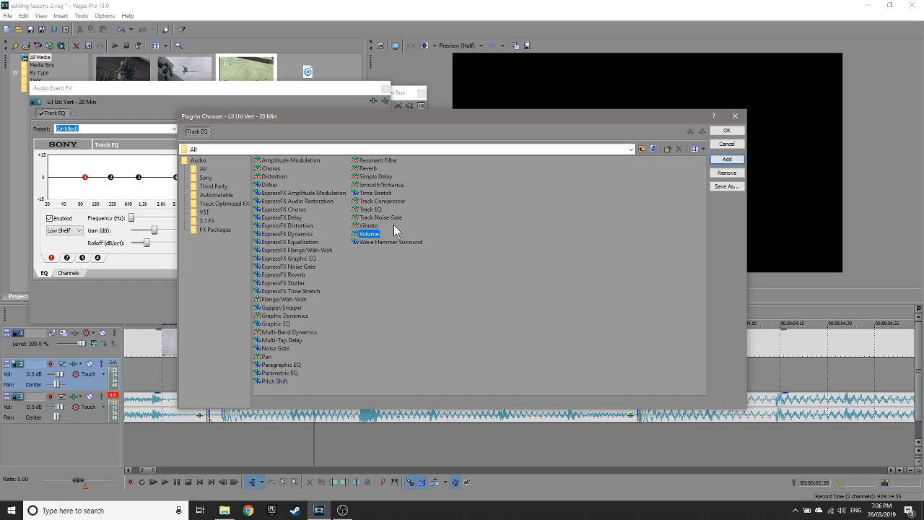
{"action": "left_click", "coordinate": [378, 186]}
{"action": "left_click", "coordinate": [727, 159]}
{"action": "left_click", "coordinate": [727, 131]}
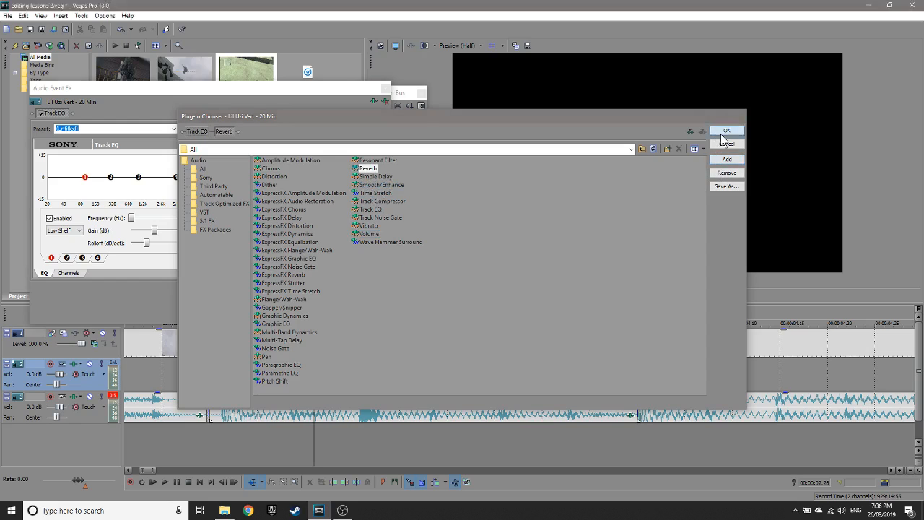
{"action": "left_click_drag", "start_coordinate": [238, 86], "coordinate": [235, 55]}
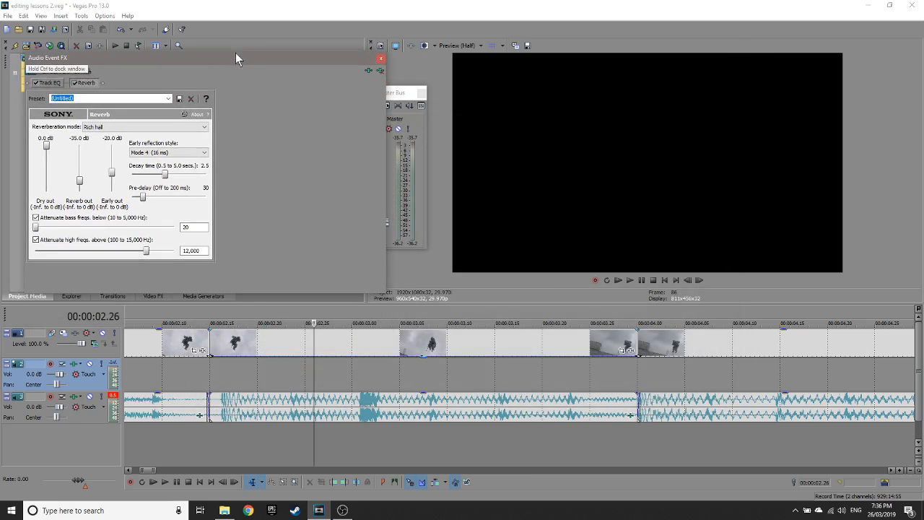
Step: Set the reverberation mode to Long hall and play the music segment
{"action": "left_click", "coordinate": [145, 128]}
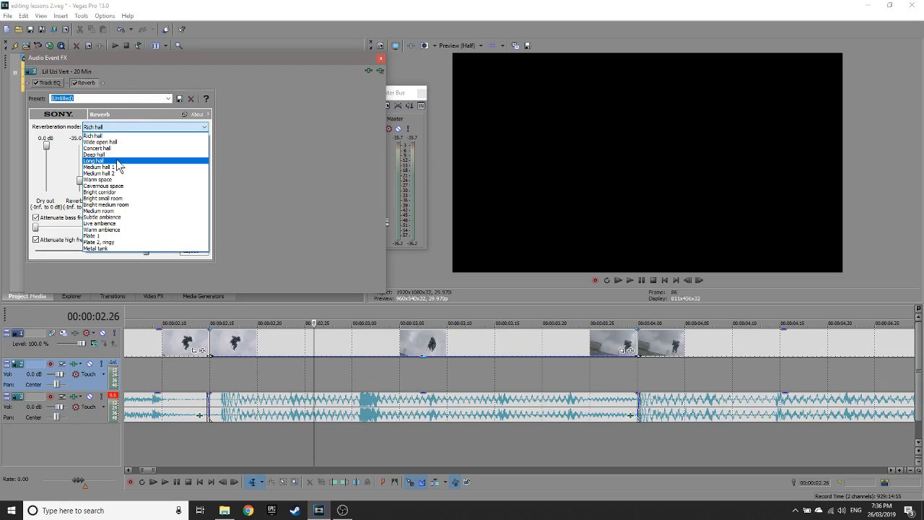
{"action": "left_click", "coordinate": [118, 161]}
{"action": "left_click", "coordinate": [267, 362]}
{"action": "key", "text": "space"}
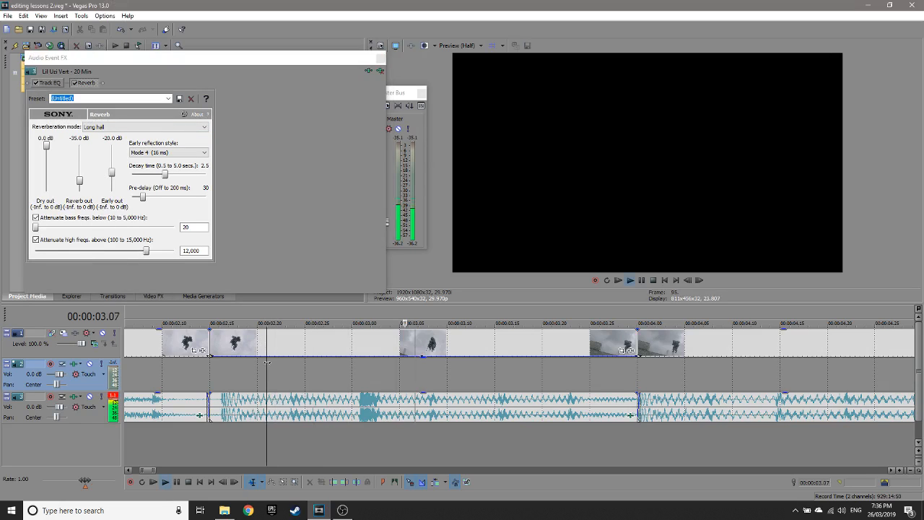
{"action": "key", "text": "space"}
Step: Set the reverberation mode to Cavernous space and play the music segment
{"action": "left_click", "coordinate": [181, 127]}
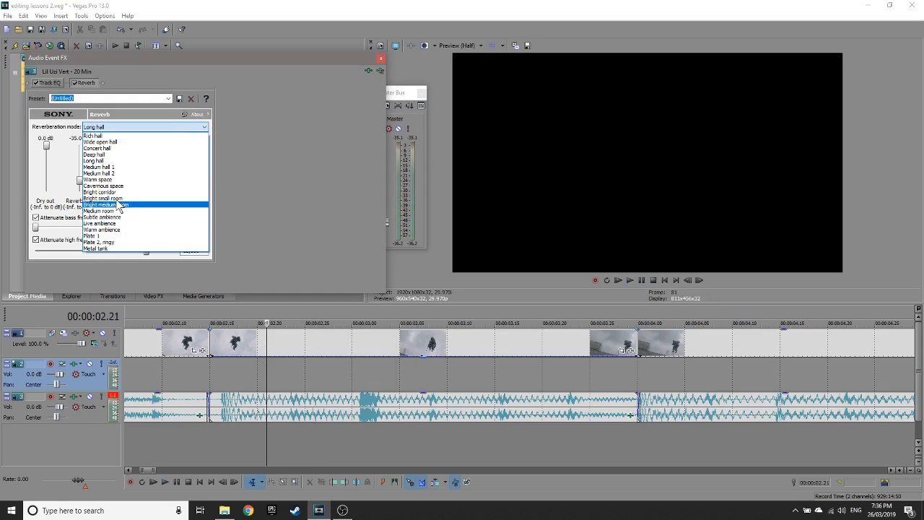
{"action": "left_click", "coordinate": [103, 185]}
{"action": "left_click", "coordinate": [243, 370]}
{"action": "key", "text": "space"}
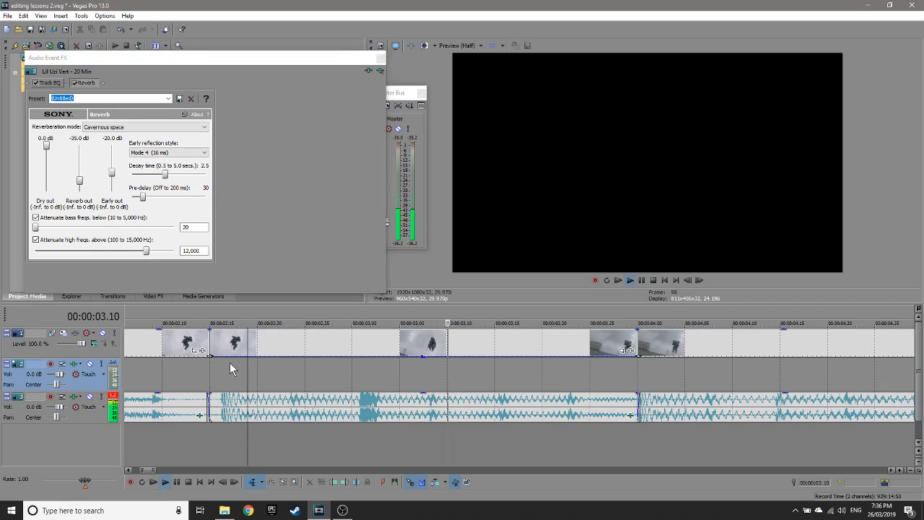
{"action": "key", "text": "space"}
Step: Try the Bright corridor and Deep hall reverberation modes on the music segment, playing it with each
{"action": "left_click", "coordinate": [182, 129]}
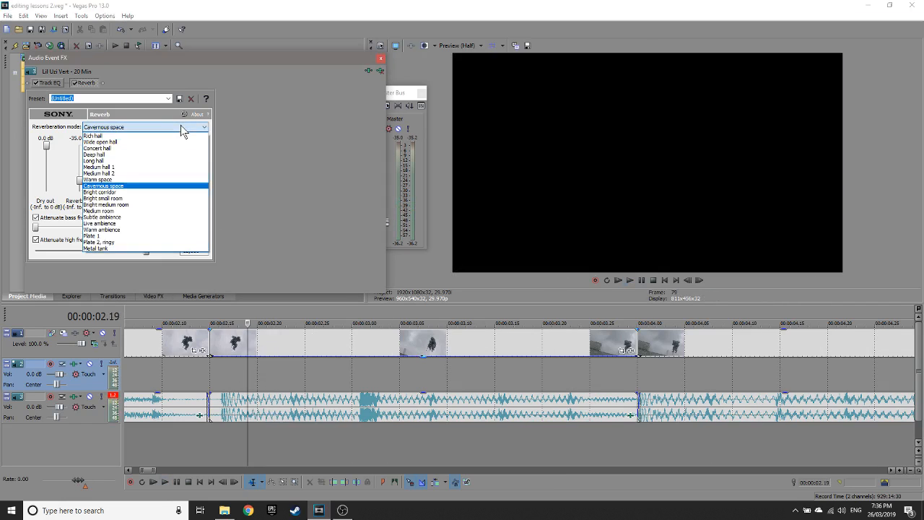
{"action": "left_click", "coordinate": [121, 192]}
{"action": "left_click", "coordinate": [265, 397]}
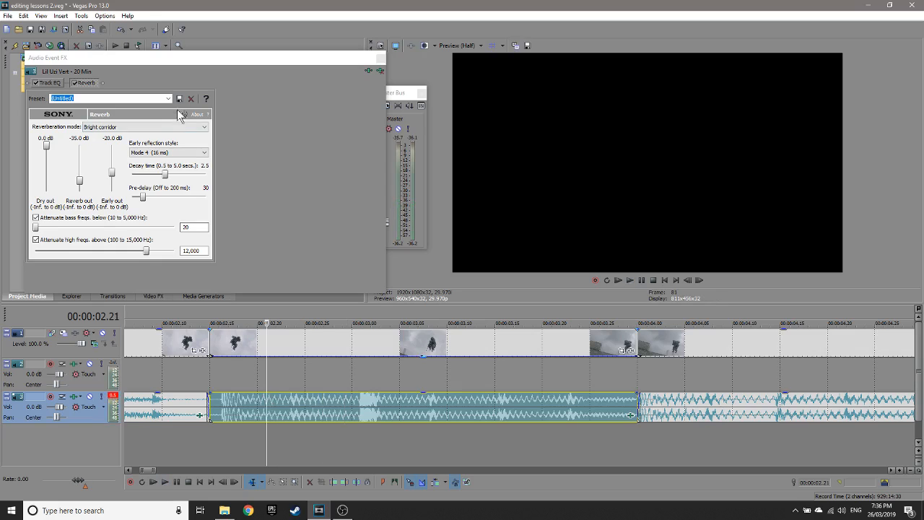
{"action": "left_click", "coordinate": [183, 128]}
{"action": "left_click", "coordinate": [127, 161]}
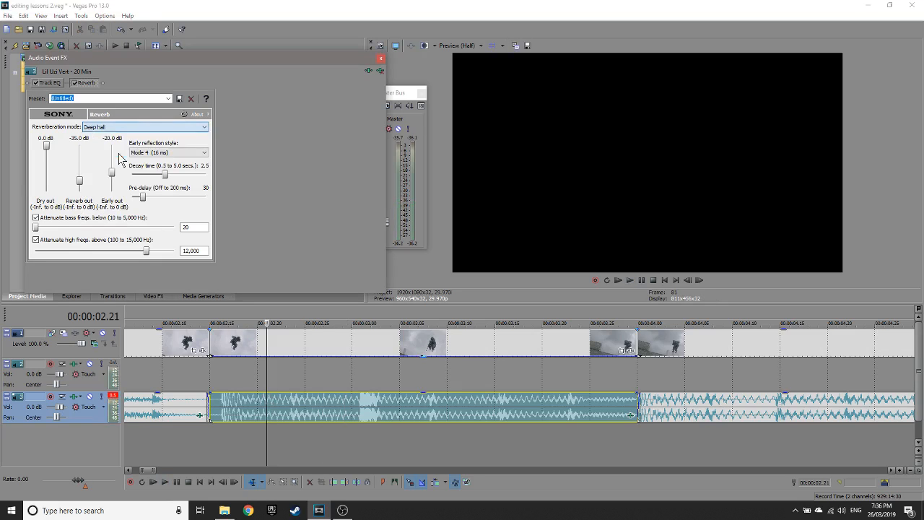
{"action": "left_click", "coordinate": [249, 366]}
Step: Set the reverberation mode to Concert hall and play the music segment
{"action": "left_click", "coordinate": [141, 128]}
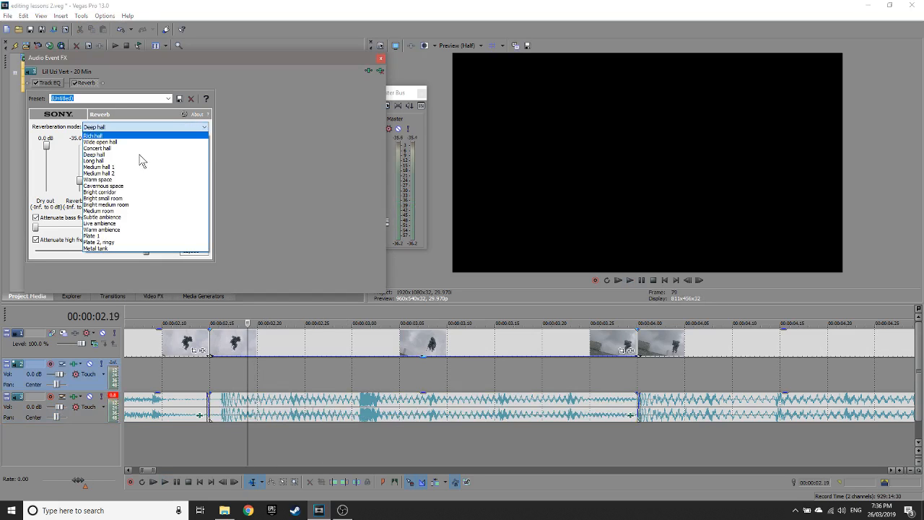
{"action": "left_click", "coordinate": [133, 154]}
{"action": "left_click", "coordinate": [239, 385]}
{"action": "key", "text": "space"}
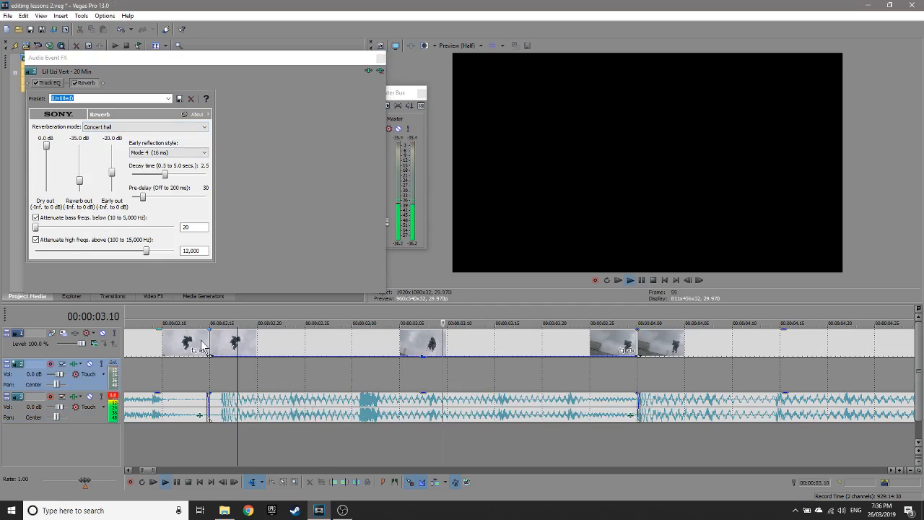
{"action": "key", "text": "space"}
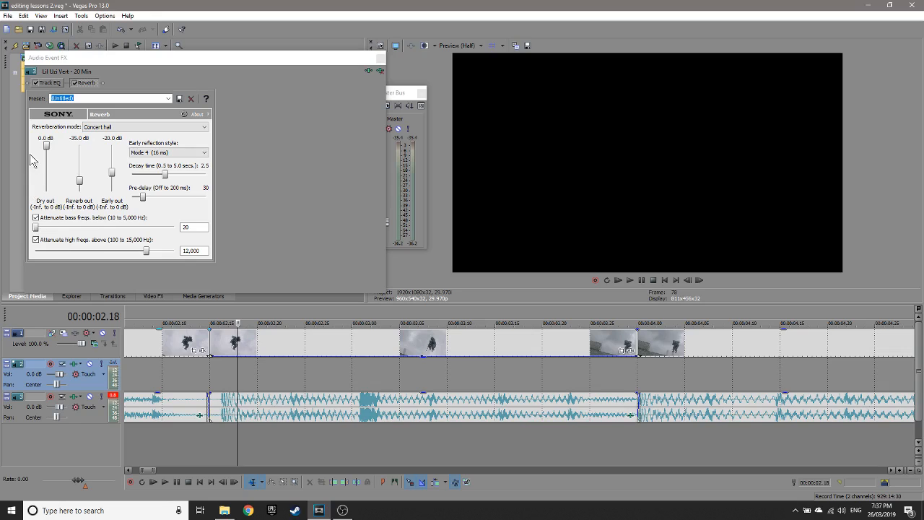
Step: Try the Warm space and Rich hall reverberation modes on the music segment
{"action": "left_click", "coordinate": [132, 128]}
{"action": "left_click", "coordinate": [137, 174]}
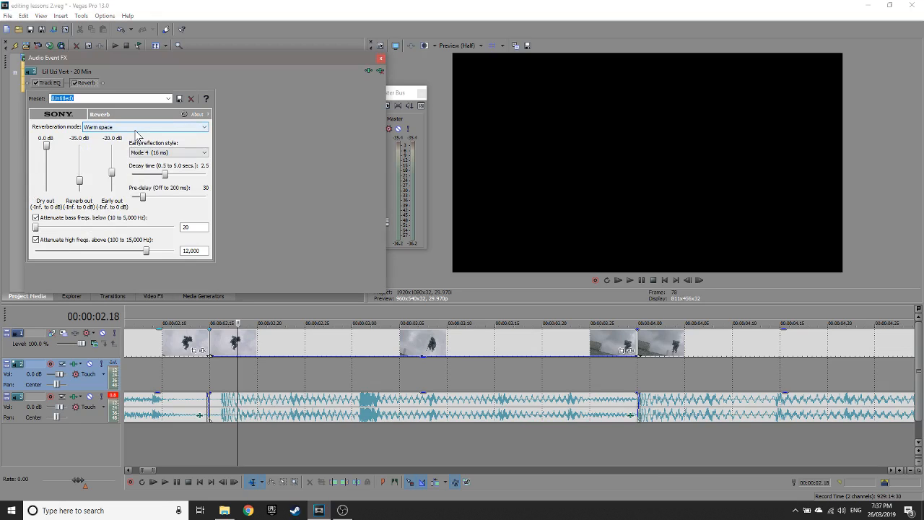
{"action": "left_click", "coordinate": [136, 130]}
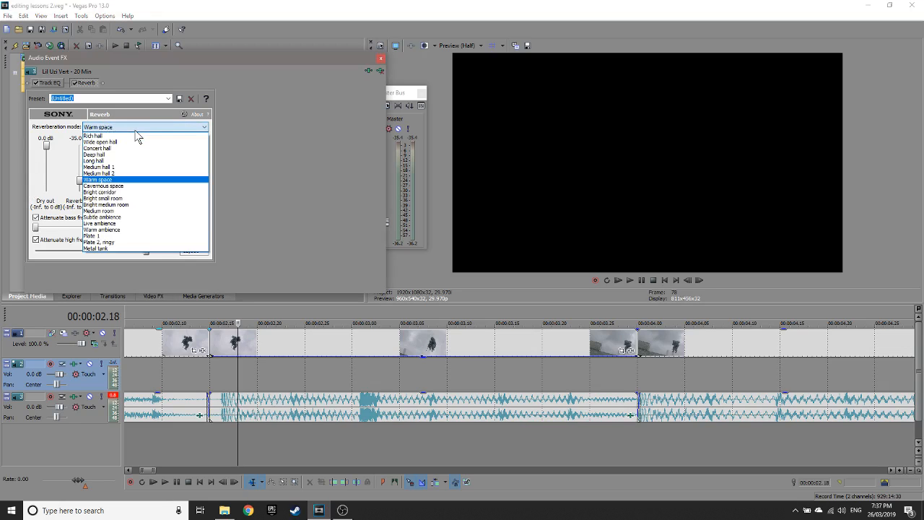
{"action": "left_click", "coordinate": [135, 138]}
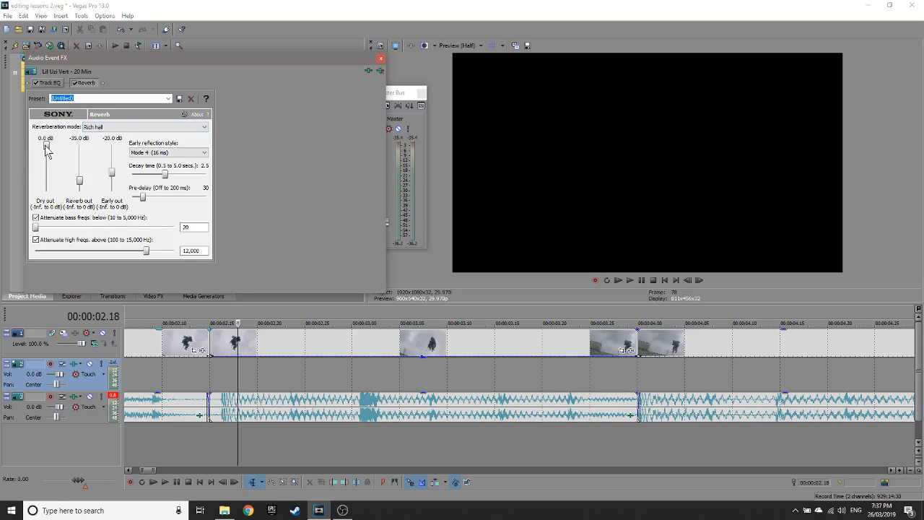
{"action": "left_click", "coordinate": [169, 99]}
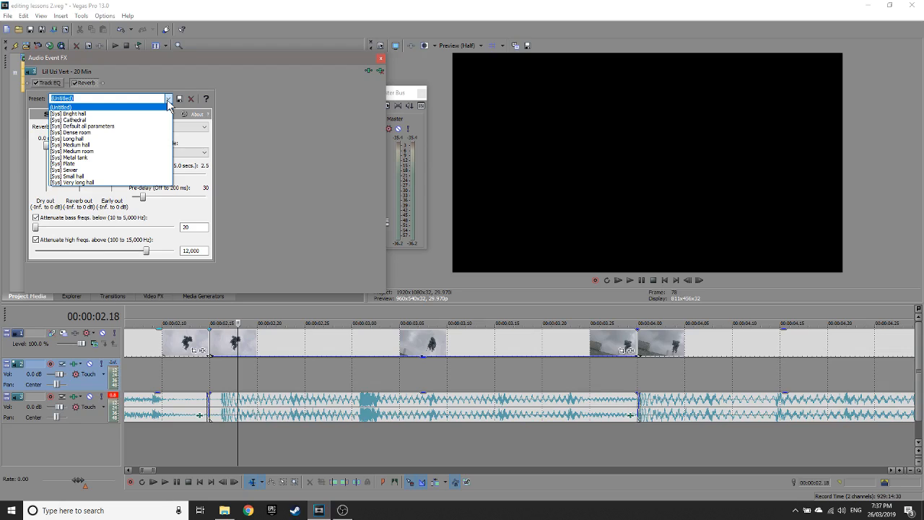
{"action": "left_click", "coordinate": [169, 99]}
{"action": "left_click", "coordinate": [175, 154]}
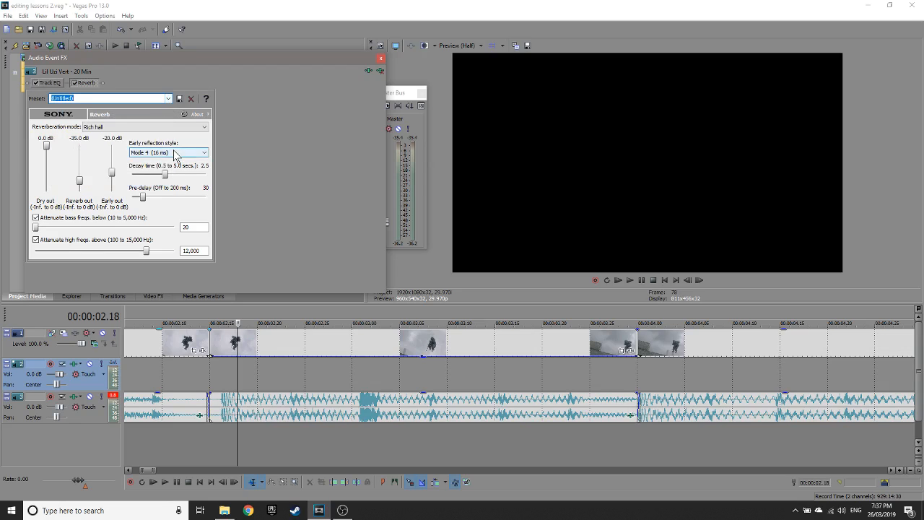
{"action": "left_click", "coordinate": [142, 126]}
{"action": "left_click", "coordinate": [138, 135]}
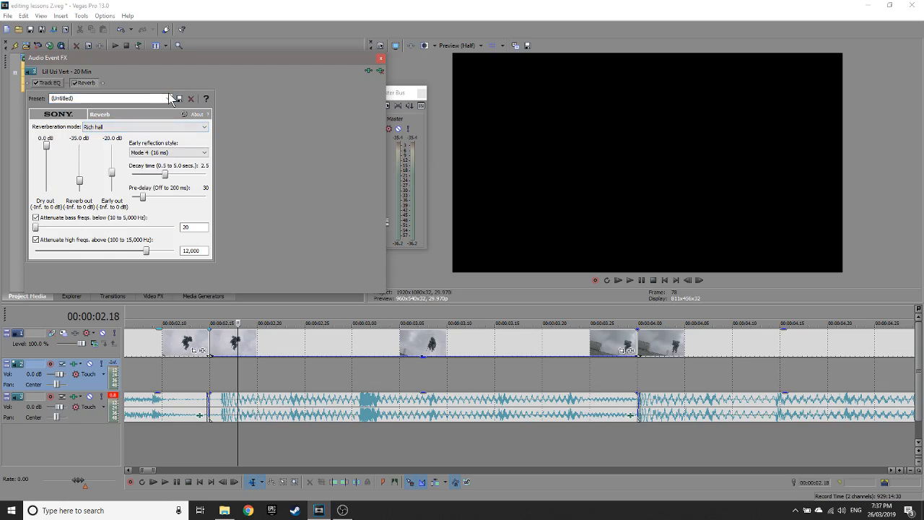
Step: Apply the Very long hall preset to the Reverb effect and play the music segment
{"action": "left_click", "coordinate": [167, 99]}
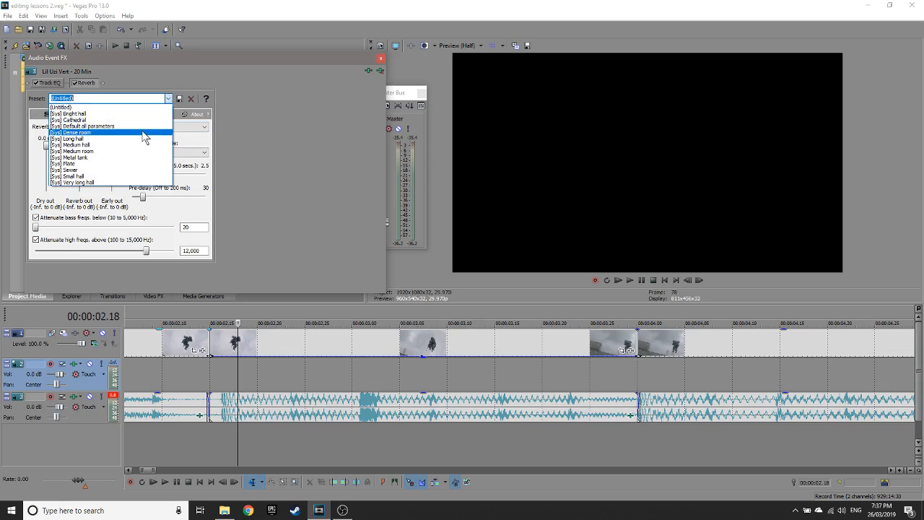
{"action": "left_click", "coordinate": [127, 182]}
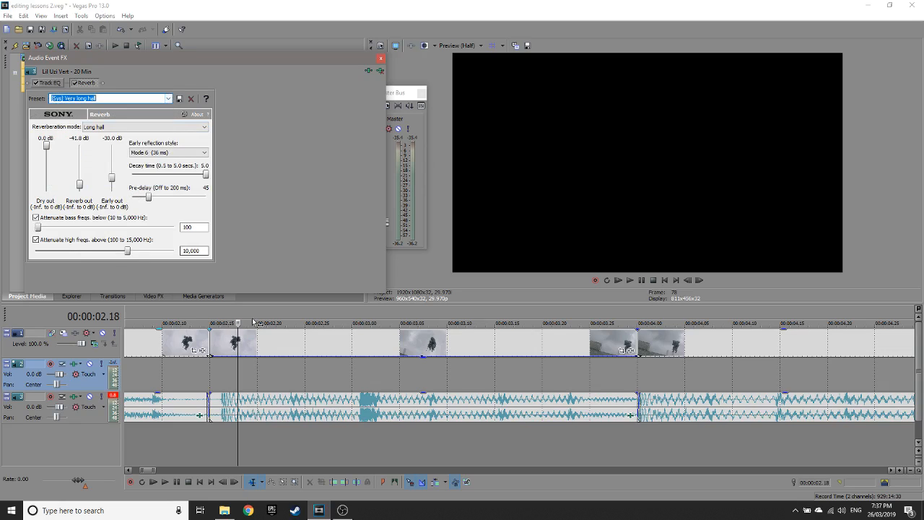
{"action": "left_click", "coordinate": [248, 376]}
{"action": "key", "text": "space"}
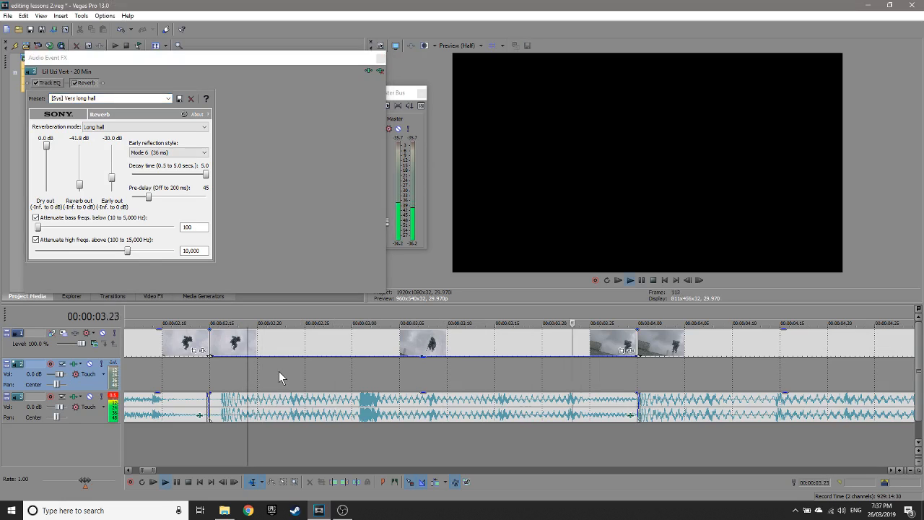
{"action": "key", "text": "space"}
Step: Switch the Reverb preset to Small hall and play the music segment
{"action": "left_click", "coordinate": [169, 98]}
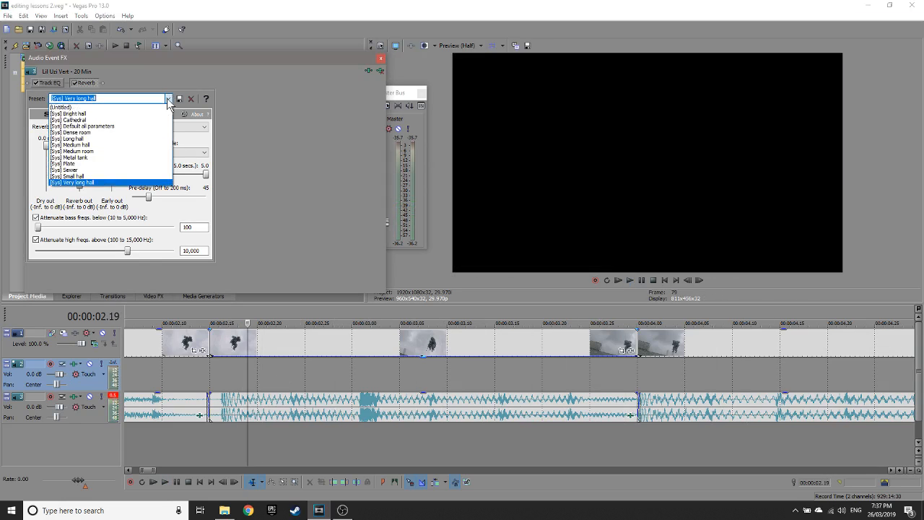
{"action": "left_click", "coordinate": [105, 176]}
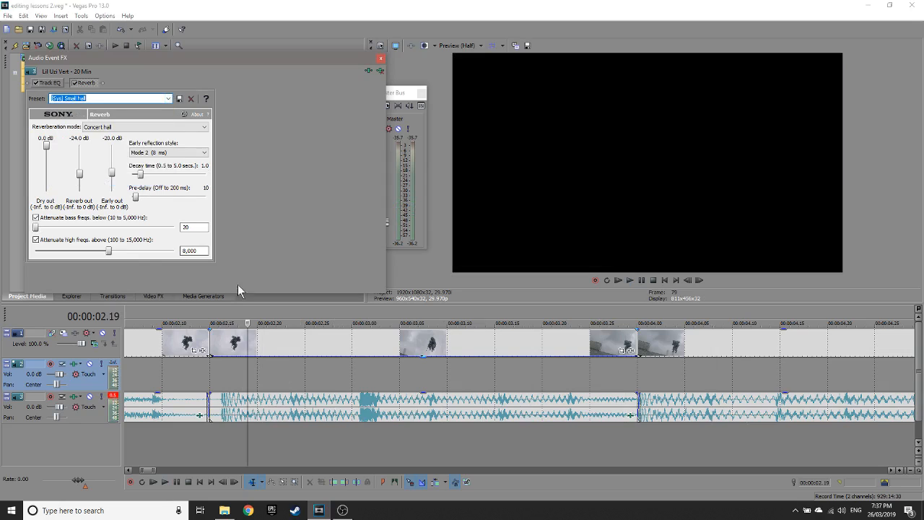
{"action": "left_click", "coordinate": [345, 394]}
Step: Switch the Reverb preset to Long hall and play the music from the start of the blacked-out section
{"action": "left_click", "coordinate": [168, 98]}
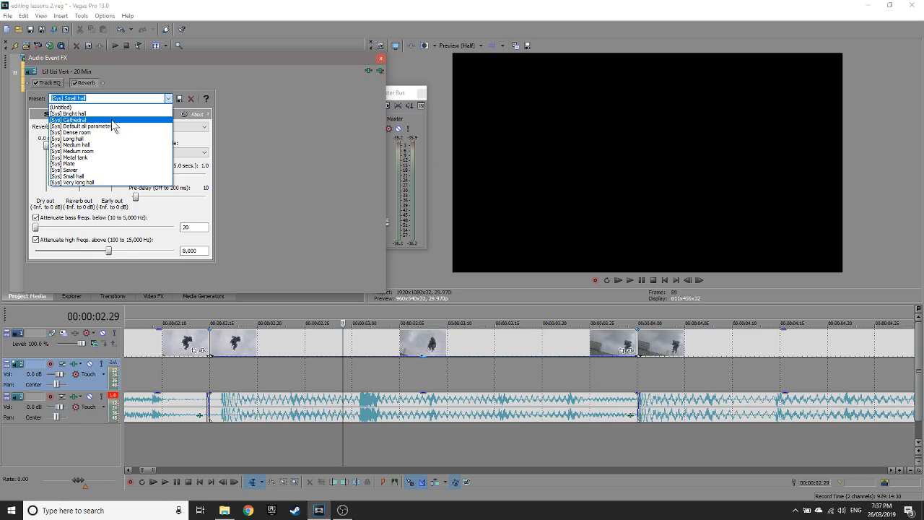
{"action": "left_click", "coordinate": [104, 138]}
{"action": "left_click", "coordinate": [226, 396]}
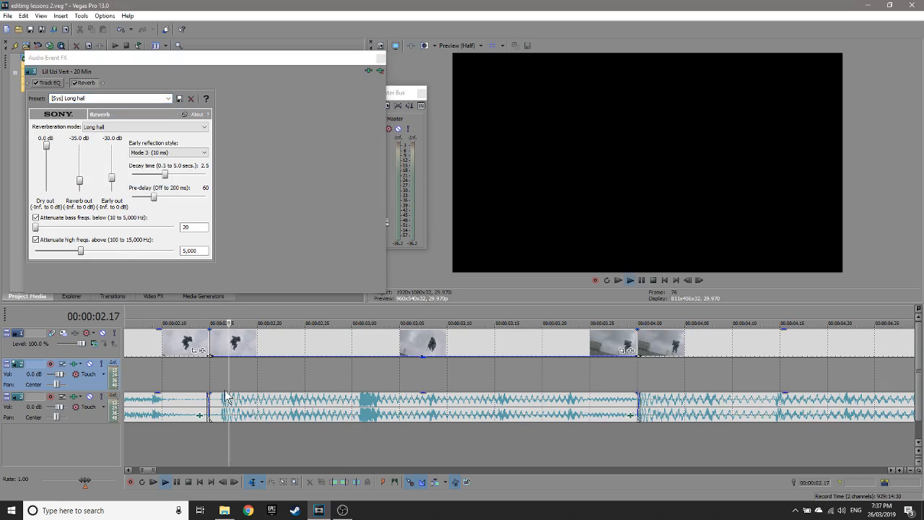
{"action": "key", "text": "space"}
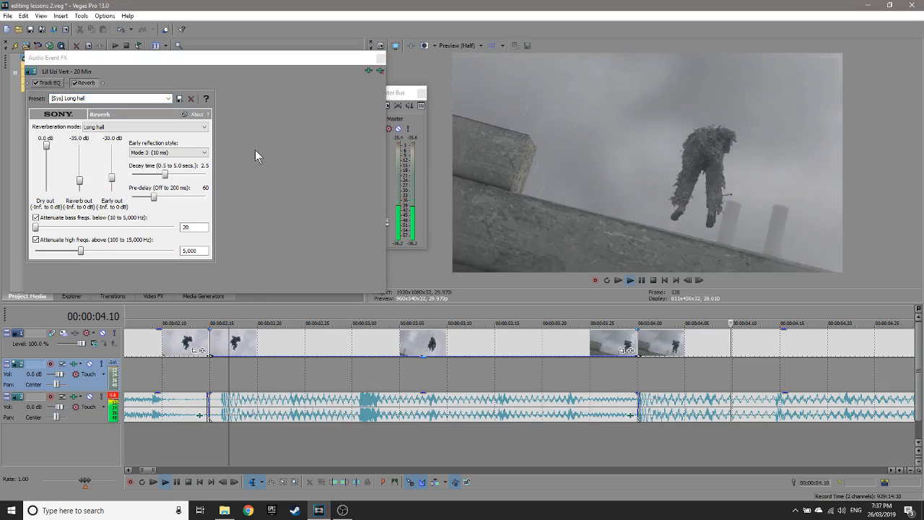
{"action": "key", "text": "space"}
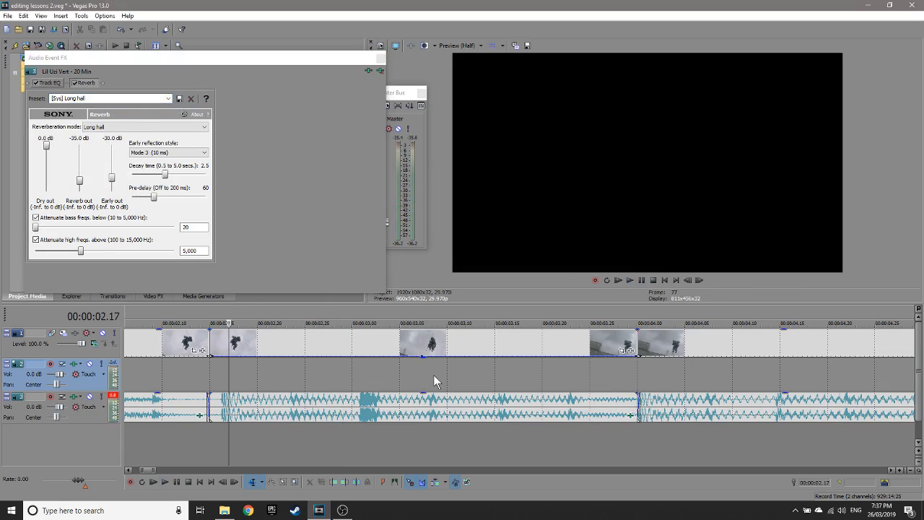
Step: Set the Reverb preset back to Very long hall and close the audio effects window
{"action": "left_click", "coordinate": [104, 127]}
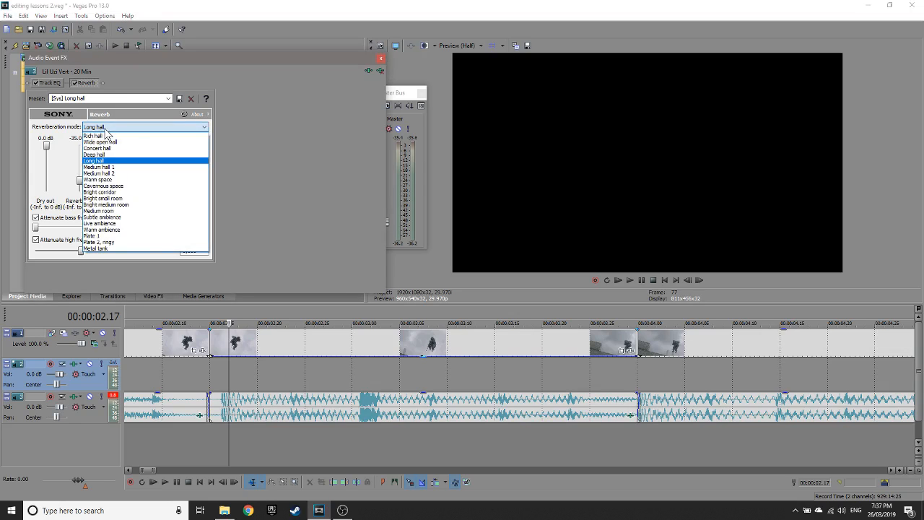
{"action": "left_click", "coordinate": [104, 127]}
{"action": "left_click", "coordinate": [133, 98]}
{"action": "left_click", "coordinate": [169, 99]}
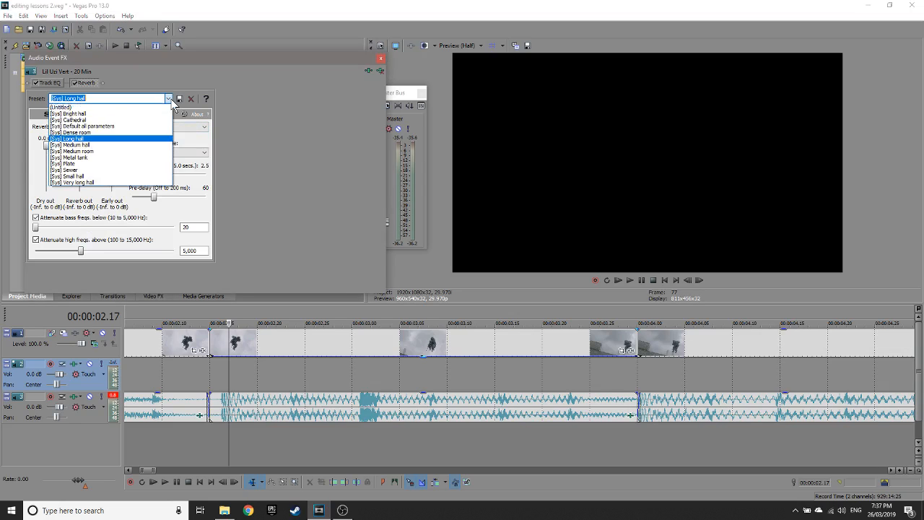
{"action": "left_click", "coordinate": [75, 183]}
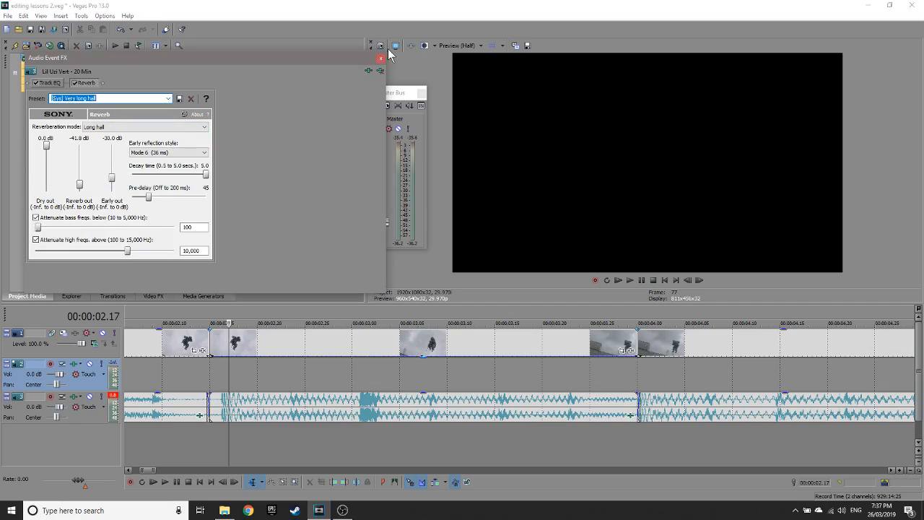
{"action": "left_click", "coordinate": [381, 58]}
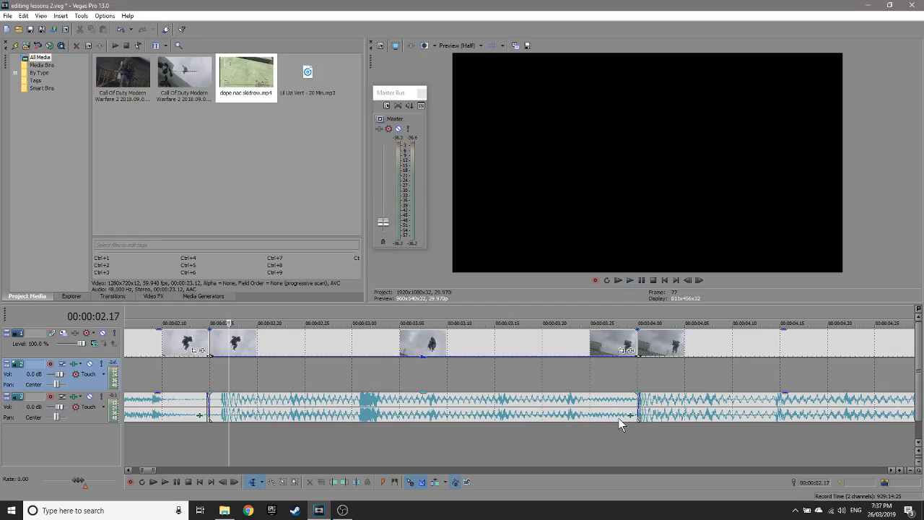
Step: Add the Pitch Shift plug-in to the music segment's effect chain after Reverb
{"action": "left_click", "coordinate": [629, 416]}
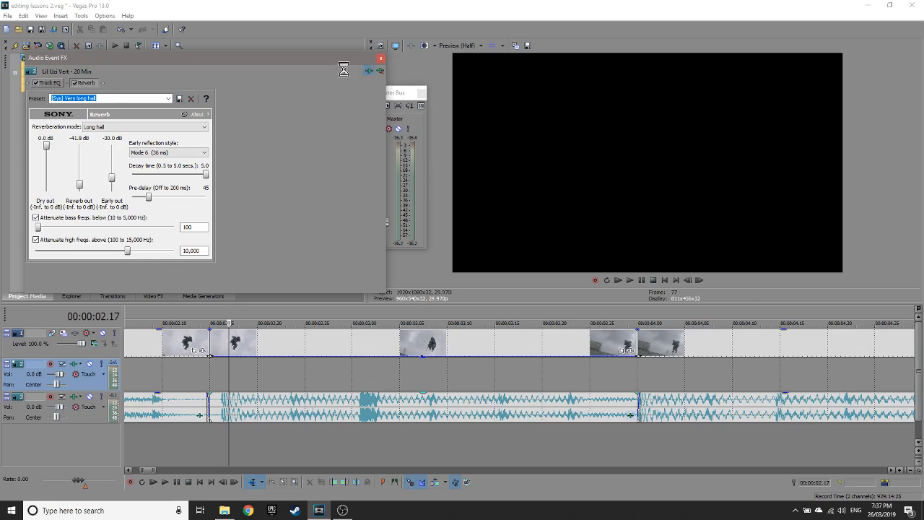
{"action": "left_click", "coordinate": [366, 70]}
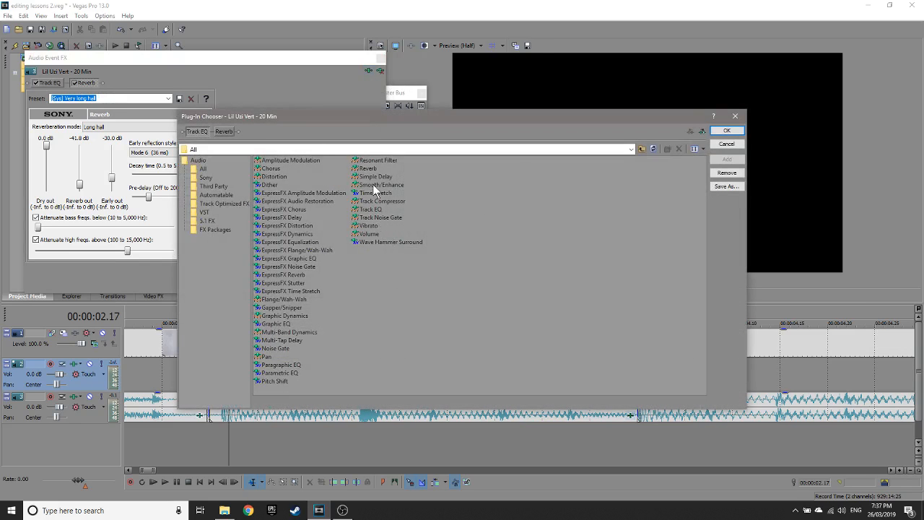
{"action": "left_click", "coordinate": [283, 381]}
{"action": "left_click", "coordinate": [727, 159]}
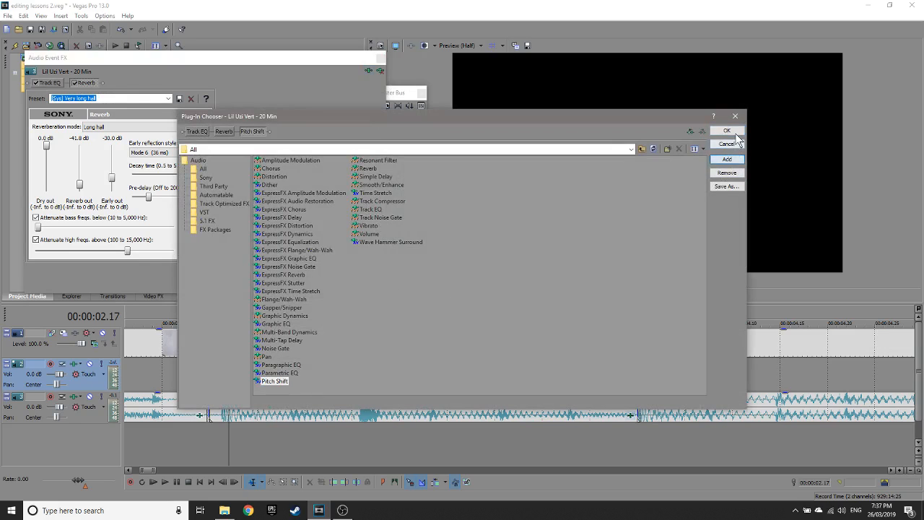
{"action": "left_click", "coordinate": [727, 130]}
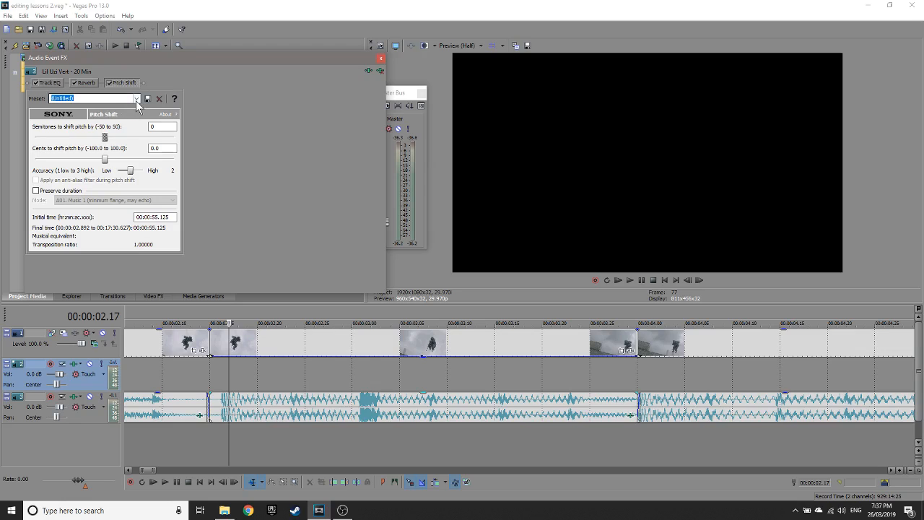
Step: Lower the music segment's pitch shift to -10 semitones and play part of the segment
{"action": "left_click", "coordinate": [135, 99]}
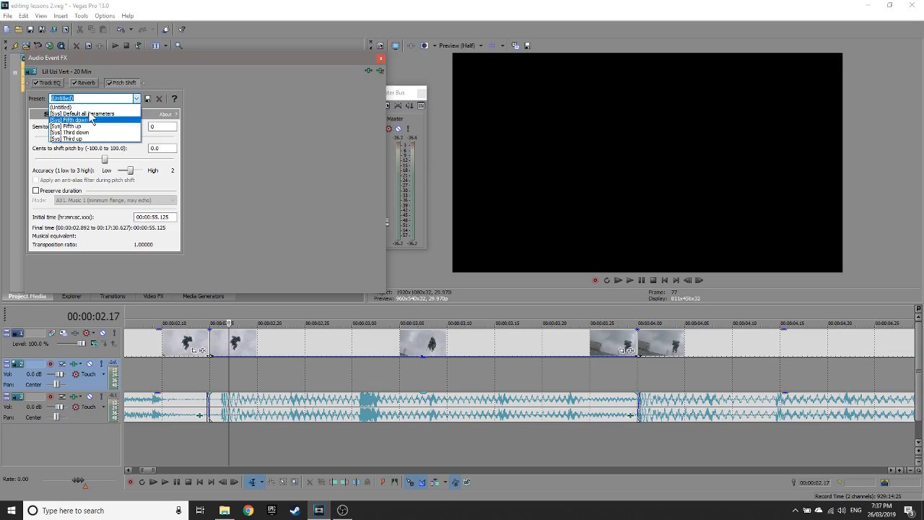
{"action": "left_click", "coordinate": [137, 99]}
{"action": "left_click", "coordinate": [137, 100]}
{"action": "left_click", "coordinate": [137, 99]}
{"action": "left_click_drag", "start_coordinate": [108, 135], "coordinate": [97, 136]}
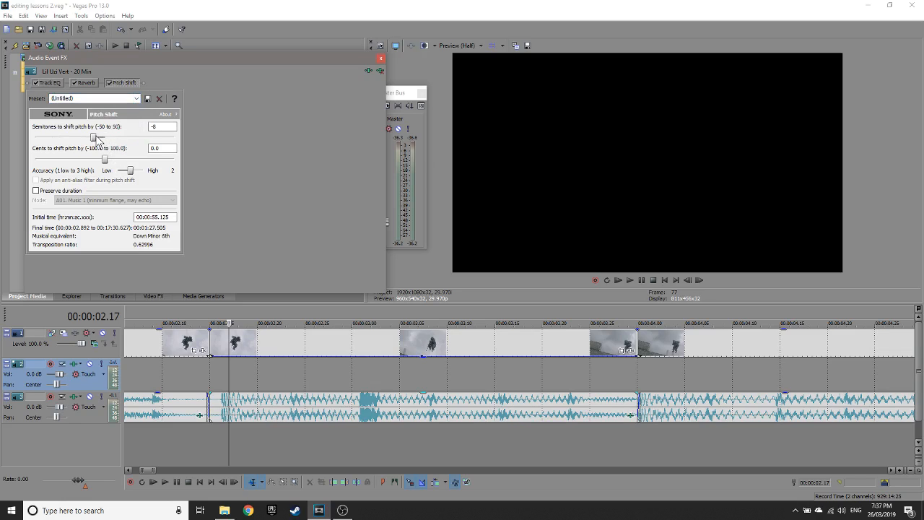
{"action": "left_click", "coordinate": [321, 377]}
{"action": "key", "text": "space"}
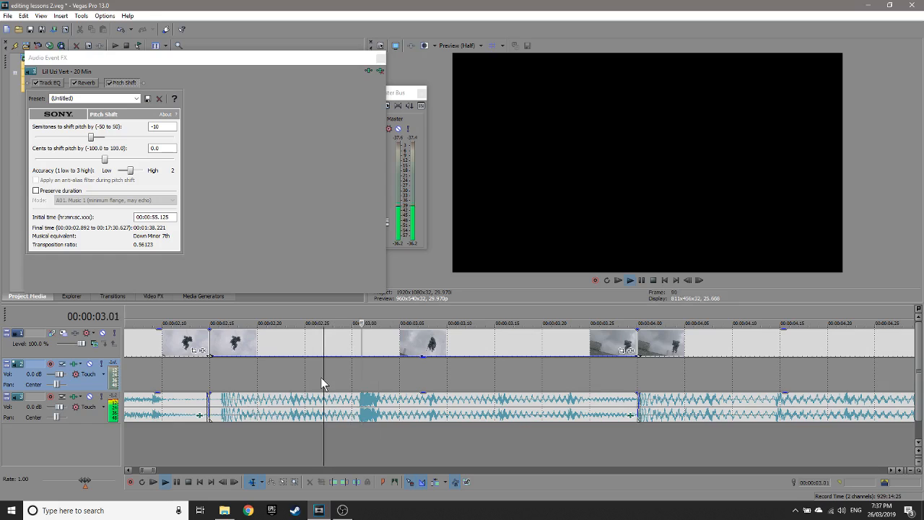
{"action": "key", "text": "space"}
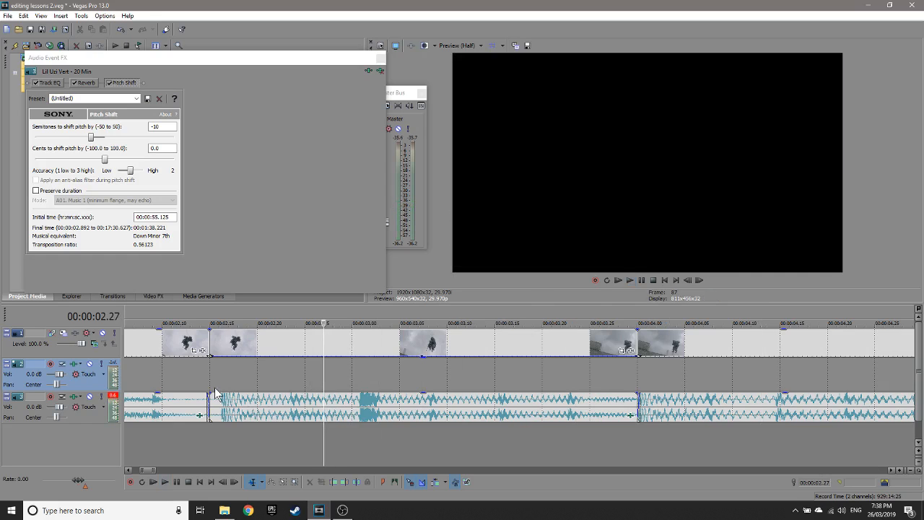
Step: Play the pitch-shifted music again from just before the blacked-out section
{"action": "left_click", "coordinate": [181, 379]}
{"action": "key", "text": "space"}
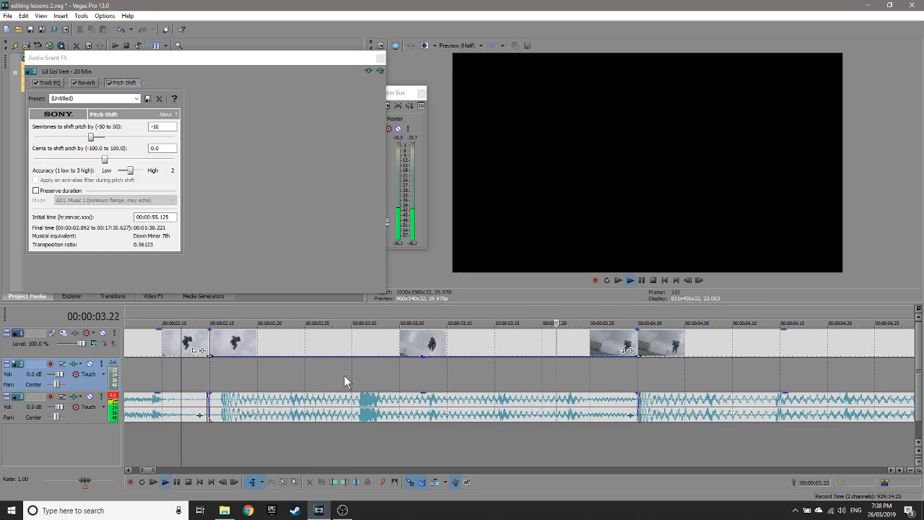
{"action": "key", "text": "space"}
{"action": "key", "text": "space"}
{"action": "key", "text": "space"}
Step: Set the pitch shift to -5 semitones and play the music segment
{"action": "left_click_drag", "start_coordinate": [91, 136], "coordinate": [96, 136]}
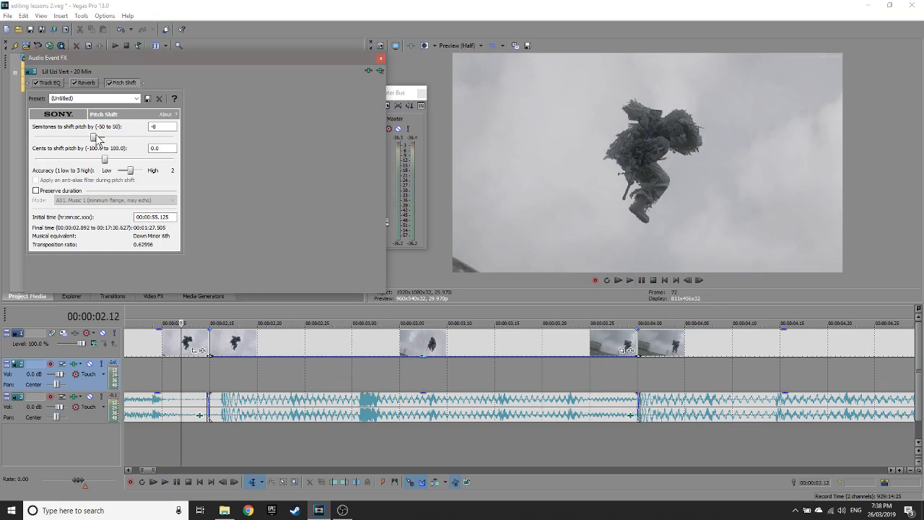
{"action": "left_click", "coordinate": [274, 369]}
{"action": "key", "text": "space"}
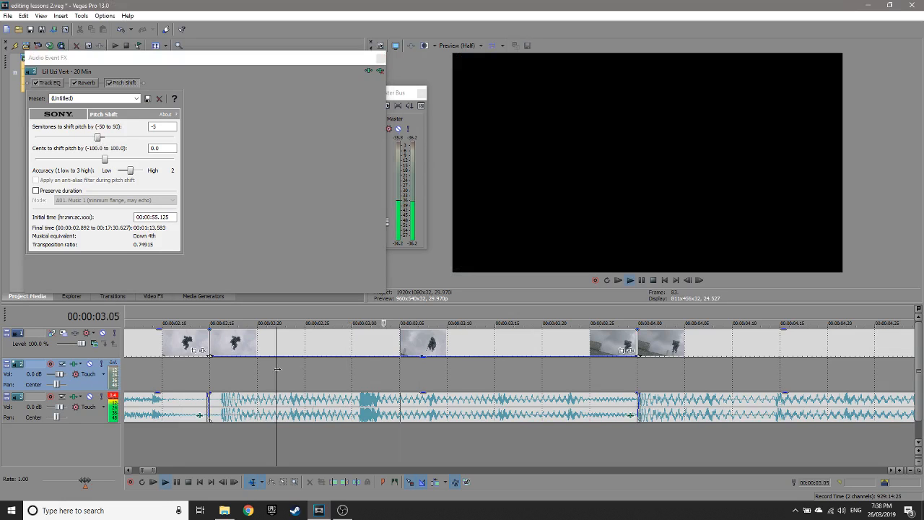
{"action": "key", "text": "space"}
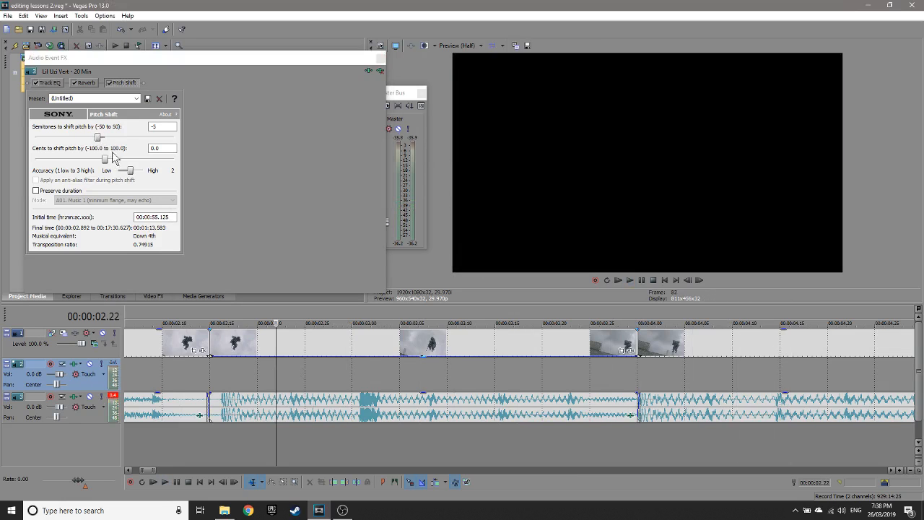
Step: Raise the pitch shift to 4 semitones and play the music segment
{"action": "left_click_drag", "start_coordinate": [99, 137], "coordinate": [112, 140]}
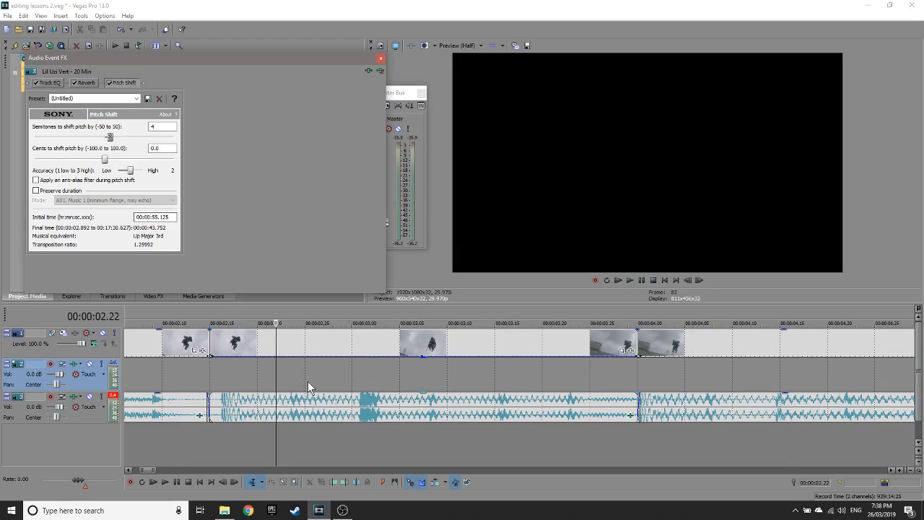
{"action": "left_click", "coordinate": [281, 365]}
{"action": "key", "text": "space"}
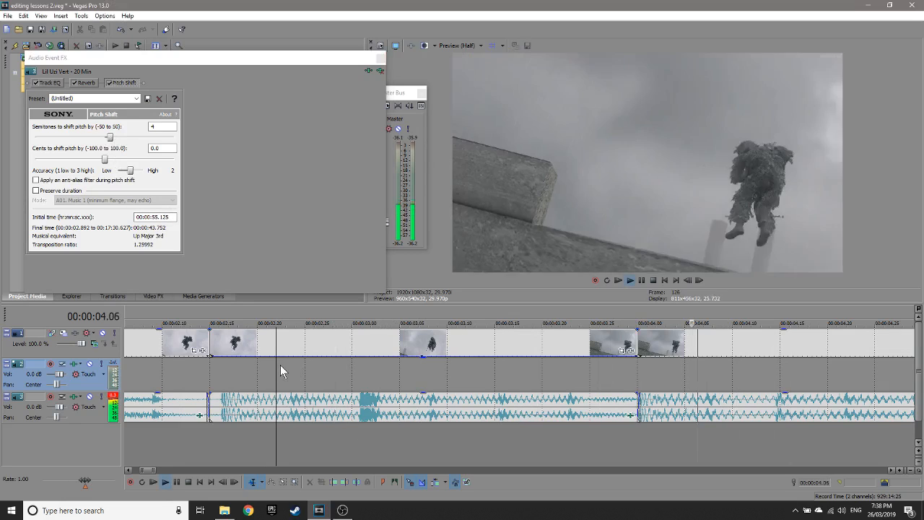
{"action": "key", "text": "space"}
Step: Apply the Fifth down preset to the Pitch Shift effect on the music segment
{"action": "left_click_drag", "start_coordinate": [109, 137], "coordinate": [104, 135]}
{"action": "left_click", "coordinate": [138, 99]}
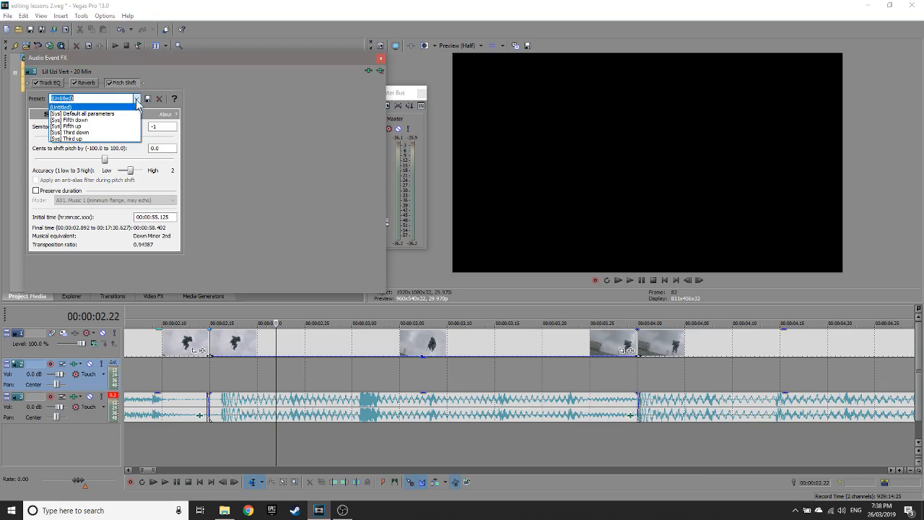
{"action": "left_click", "coordinate": [72, 120]}
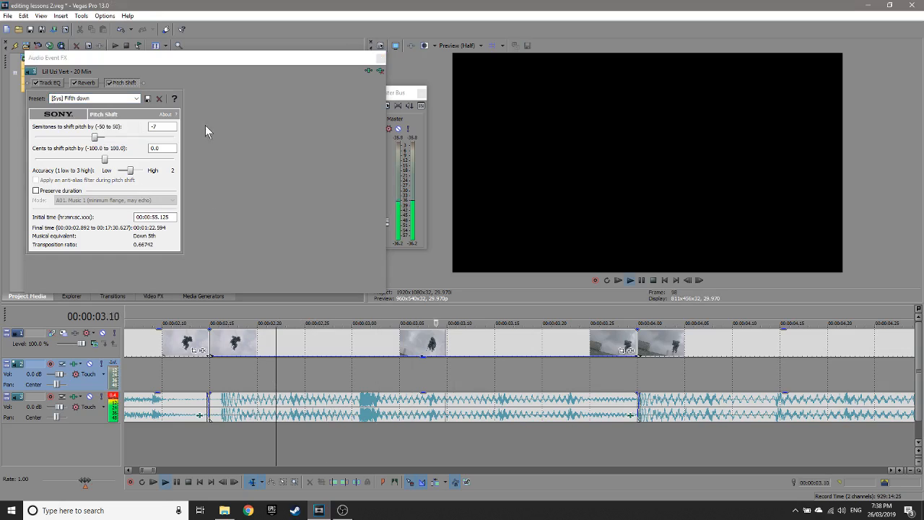
Step: Apply the Fifth up preset to the Pitch Shift effect and place the playhead near the start of the music segment
{"action": "left_click", "coordinate": [137, 98]}
{"action": "left_click", "coordinate": [80, 130]}
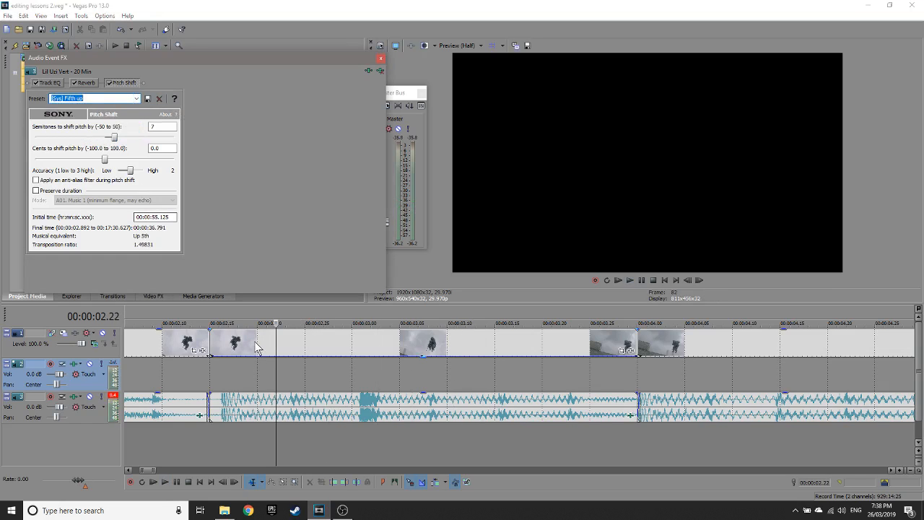
{"action": "left_click", "coordinate": [258, 349]}
Step: Apply the Third down preset to the Pitch Shift effect and play the music segment
{"action": "left_click", "coordinate": [136, 98]}
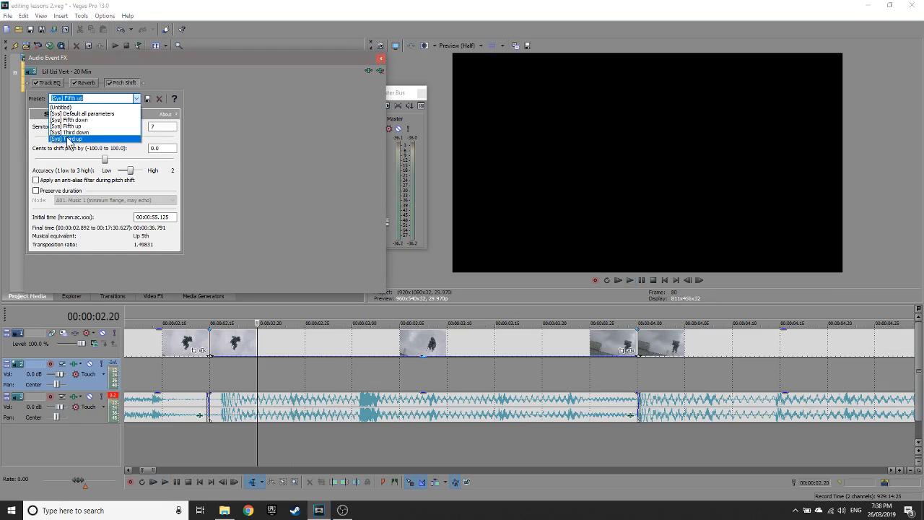
{"action": "left_click", "coordinate": [70, 132]}
{"action": "key", "text": "space"}
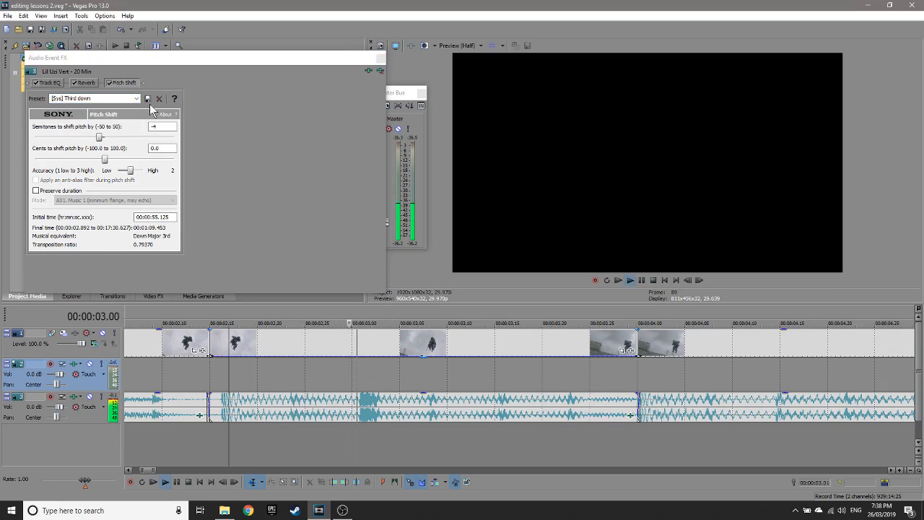
{"action": "key", "text": "space"}
Step: Apply the Third up preset to the Pitch Shift effect and play the segment from near its start
{"action": "left_click", "coordinate": [137, 98]}
{"action": "left_click", "coordinate": [79, 134]}
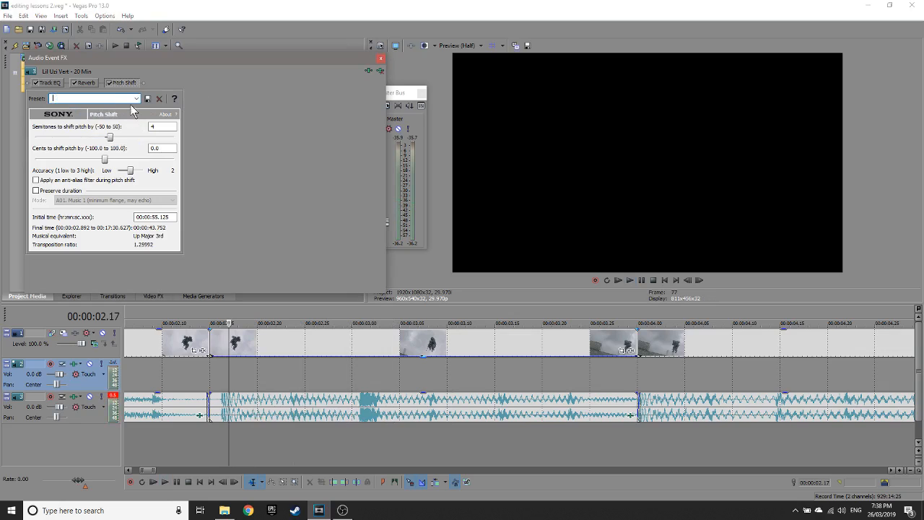
{"action": "left_click", "coordinate": [218, 378]}
{"action": "key", "text": "space"}
{"action": "key", "text": "space"}
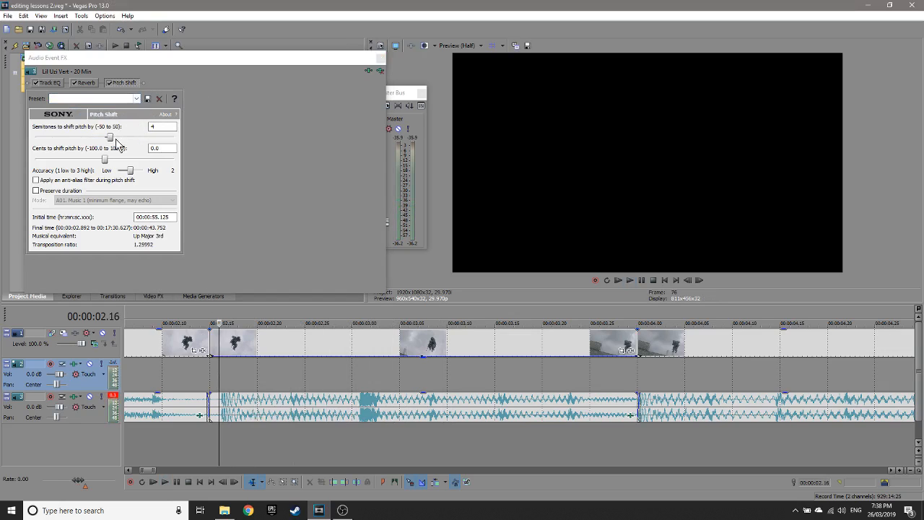
Step: Set the pitch shift to -3 semitones and play the music segment
{"action": "left_click_drag", "start_coordinate": [110, 138], "coordinate": [103, 139]}
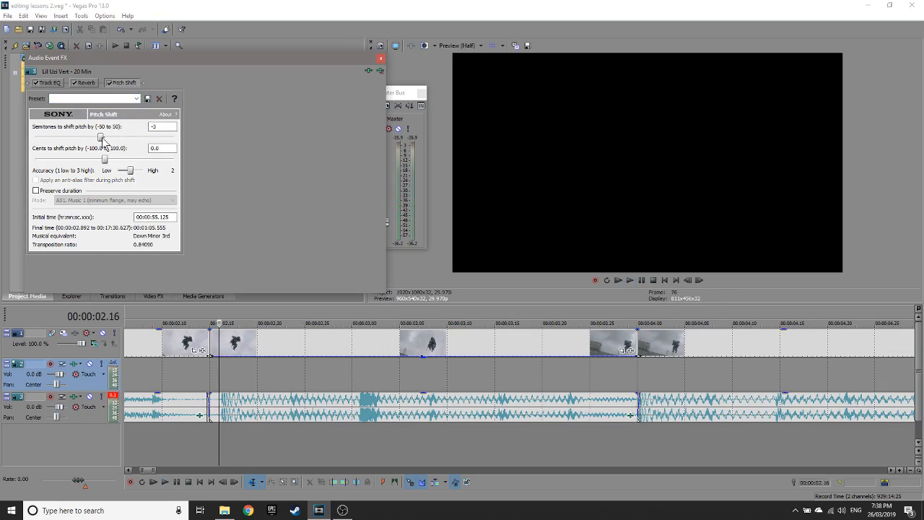
{"action": "left_click", "coordinate": [229, 359]}
{"action": "key", "text": "space"}
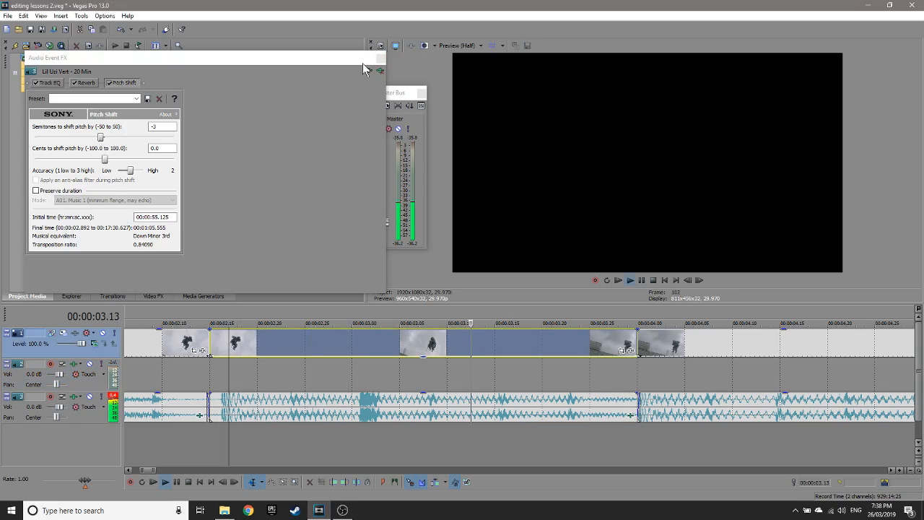
Step: Remove Pitch Shift from the music segment's effect chain and add the Smooth/Enhance plug-in in its place
{"action": "left_click", "coordinate": [368, 70]}
{"action": "left_click", "coordinate": [380, 71]}
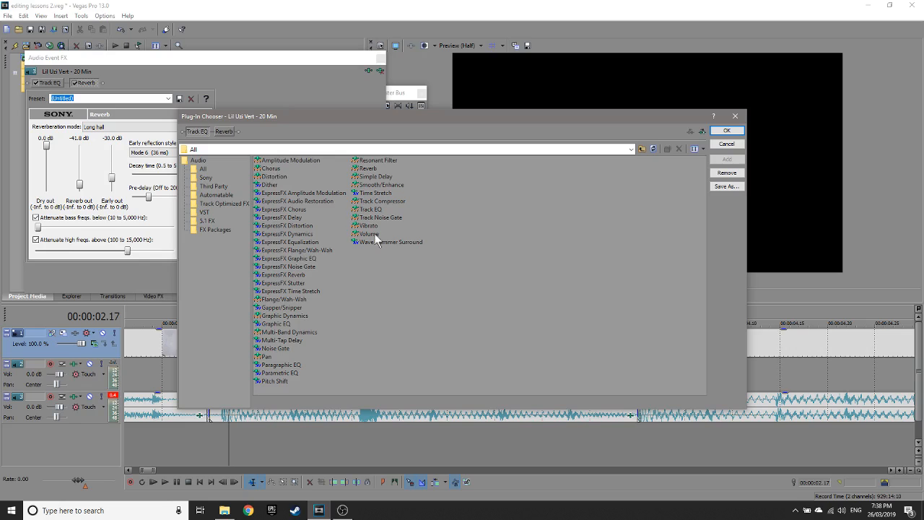
{"action": "left_click", "coordinate": [383, 185]}
{"action": "left_click", "coordinate": [726, 159]}
{"action": "left_click", "coordinate": [727, 131]}
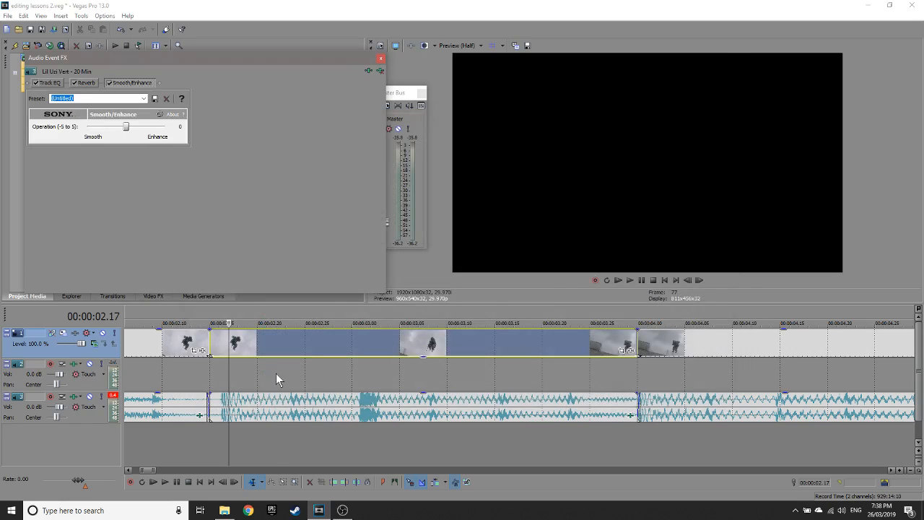
Step: Play the music segment with the Smooth/Enhance effect at its default setting
{"action": "left_click", "coordinate": [276, 374]}
{"action": "key", "text": "space"}
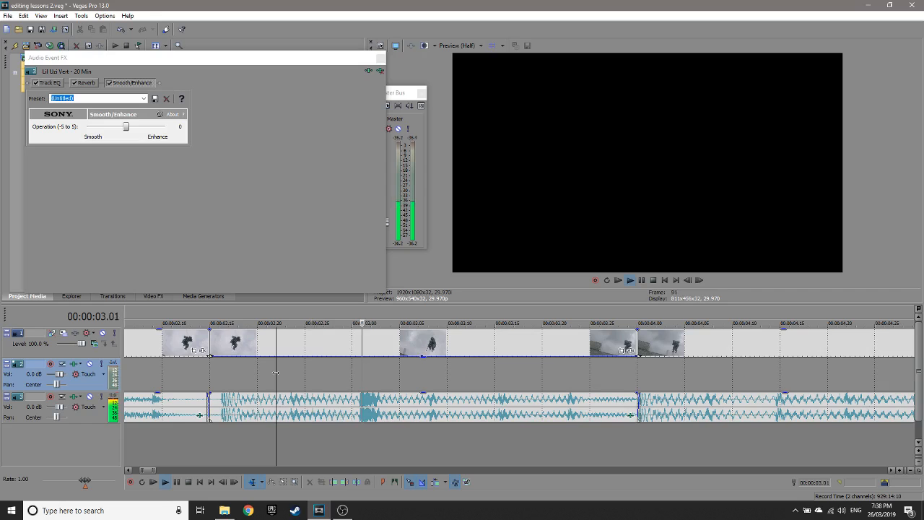
{"action": "key", "text": "space"}
Step: Set the Smooth/Enhance operation to -5, the full Smooth end, and play the music segment
{"action": "left_click_drag", "start_coordinate": [126, 127], "coordinate": [75, 129]}
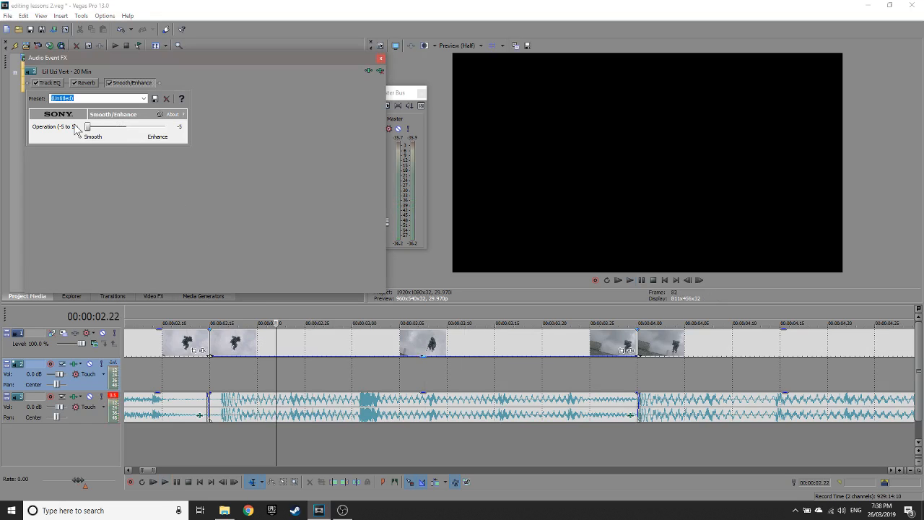
{"action": "left_click", "coordinate": [271, 401]}
{"action": "key", "text": "space"}
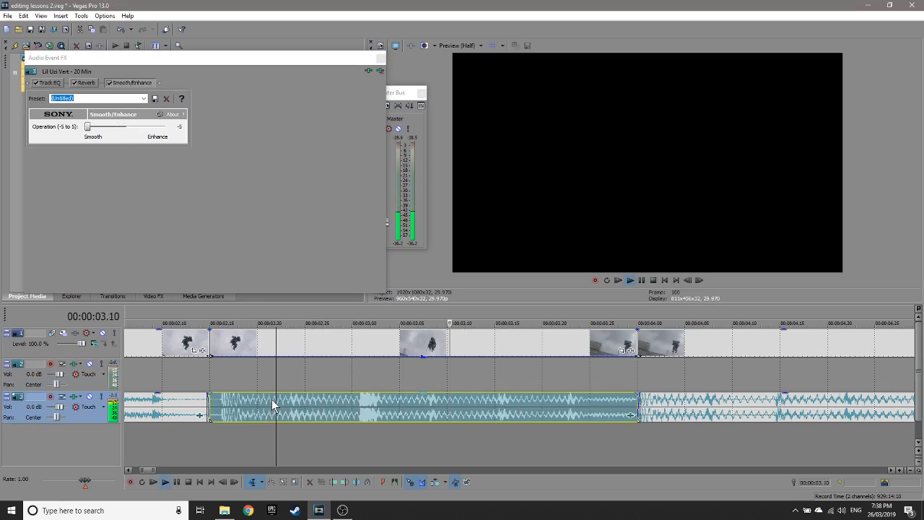
{"action": "key", "text": "space"}
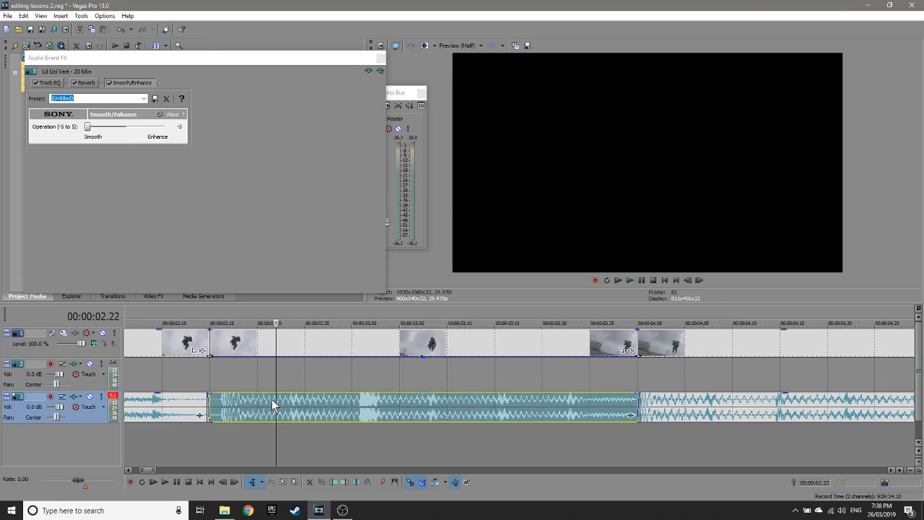
Step: Set the Smooth/Enhance operation to 5, the full Enhance end, and play the music segment
{"action": "left_click_drag", "start_coordinate": [87, 127], "coordinate": [130, 136]}
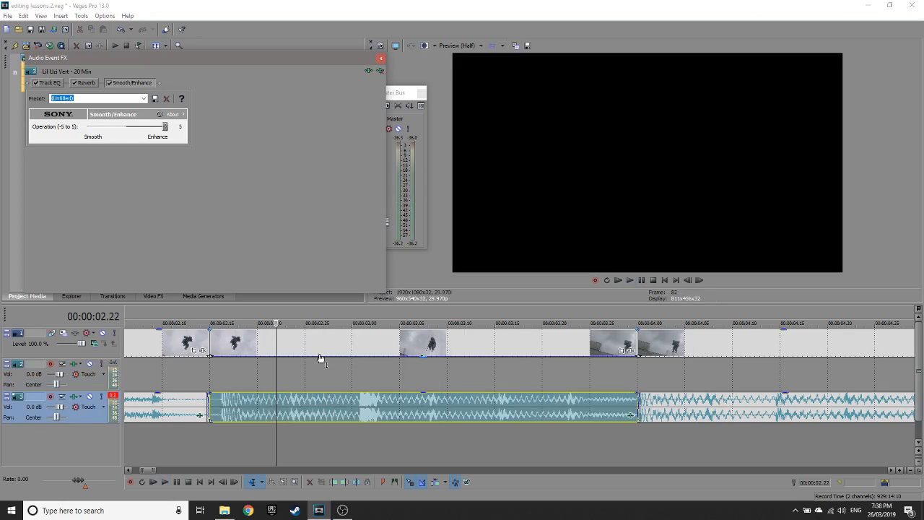
{"action": "left_click", "coordinate": [324, 379]}
{"action": "key", "text": "space"}
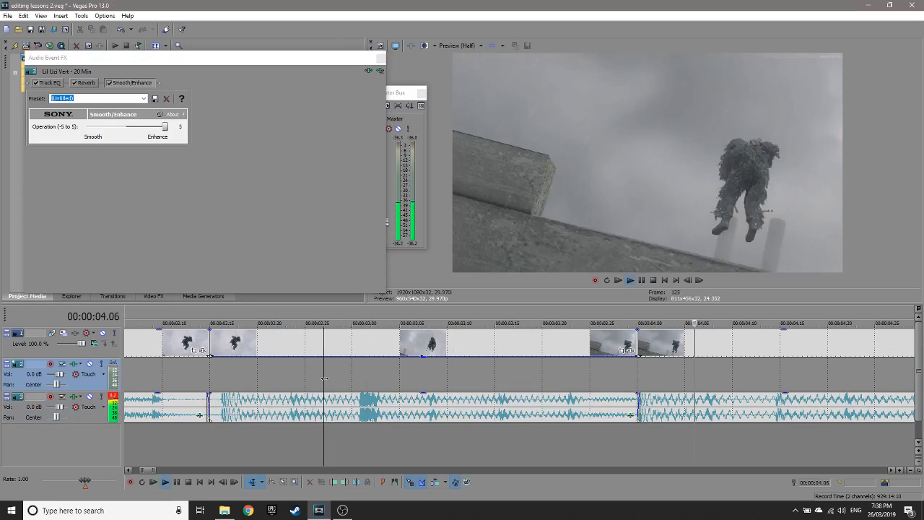
{"action": "key", "text": "space"}
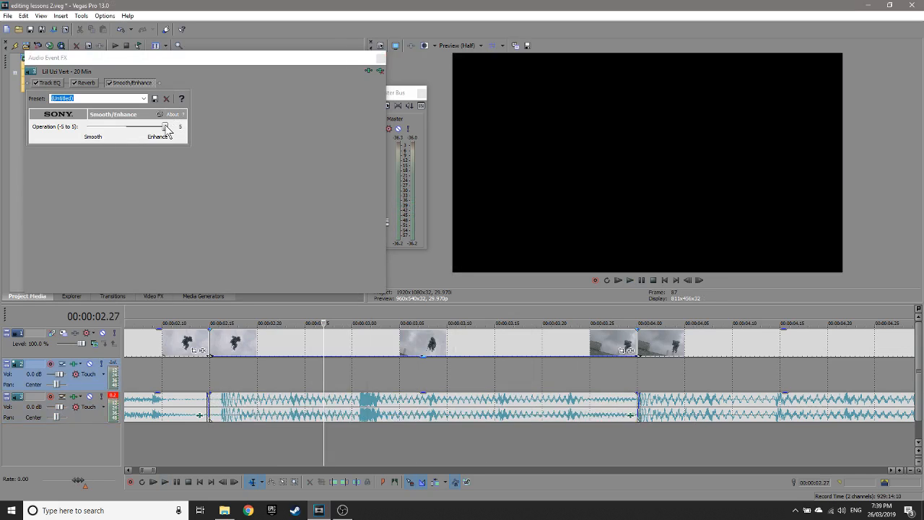
Step: Return the Smooth/Enhance operation to -5 and play the music from just before the blacked-out section
{"action": "left_click_drag", "start_coordinate": [167, 127], "coordinate": [84, 138]}
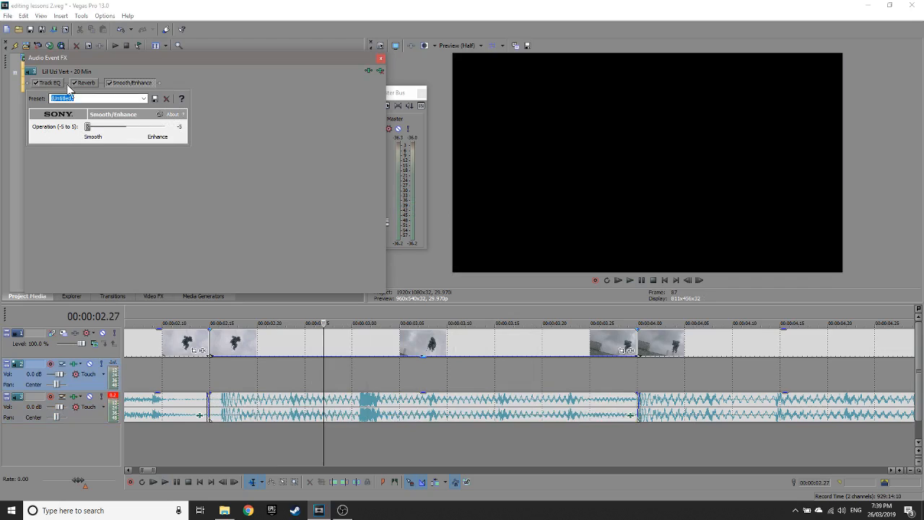
{"action": "left_click", "coordinate": [86, 84]}
{"action": "left_click", "coordinate": [131, 83]}
{"action": "left_click", "coordinate": [163, 390]}
{"action": "key", "text": "space"}
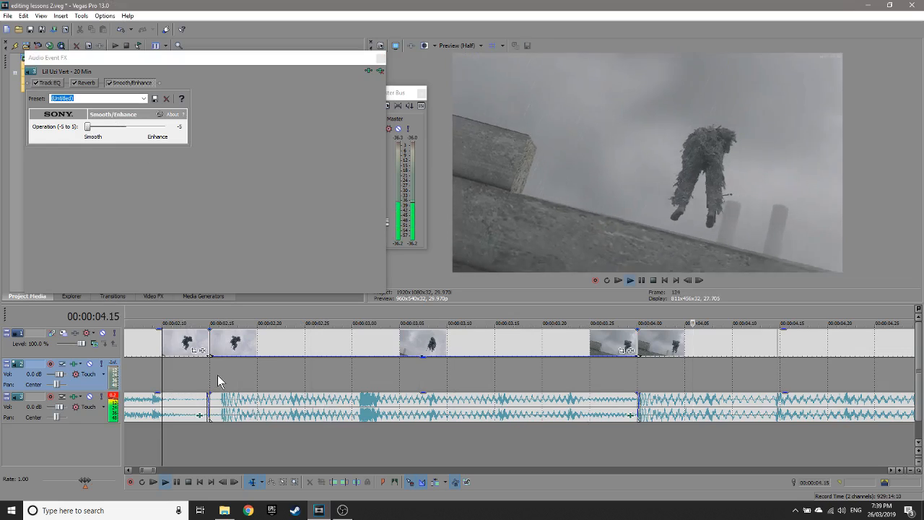
{"action": "key", "text": "space"}
Step: Overlap the end of the first music segment with the start of the next one to create a short crossfade
{"action": "left_click", "coordinate": [645, 406]}
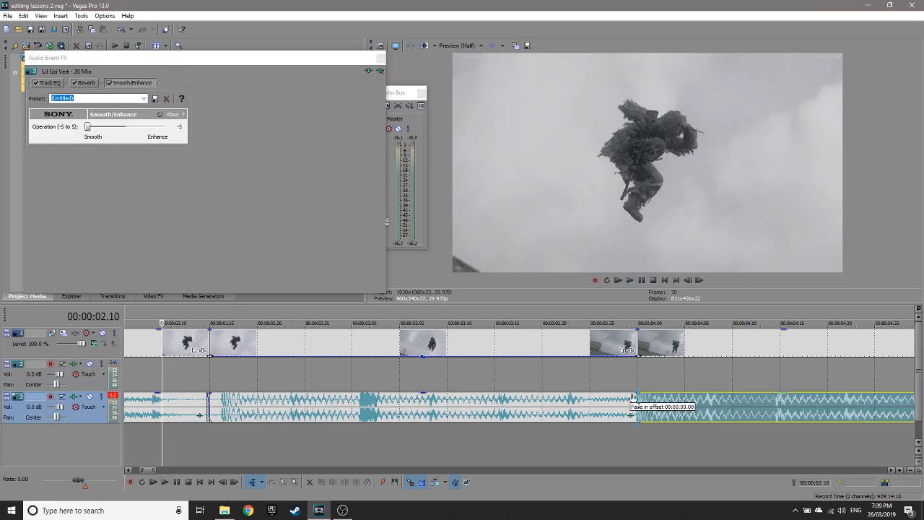
{"action": "left_click", "coordinate": [211, 406]}
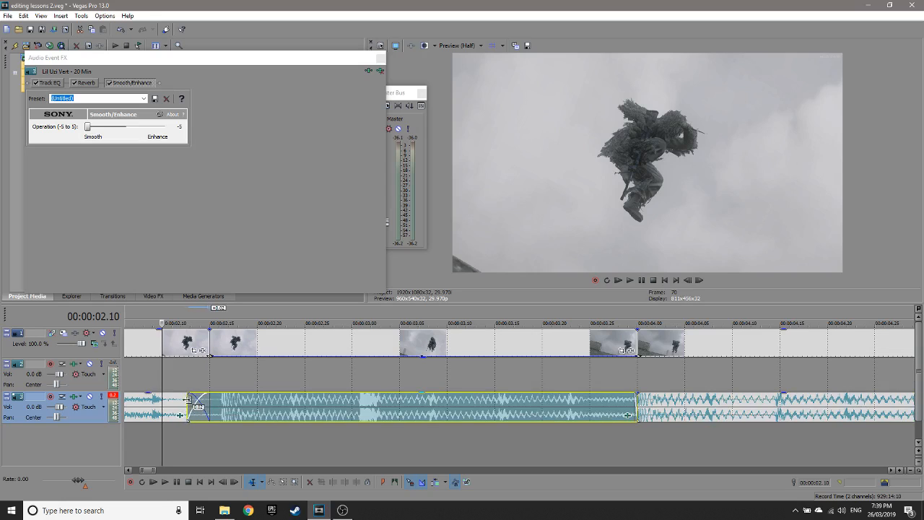
{"action": "mouse_move", "coordinate": [208, 396]}
{"action": "left_mouse_down"}
{"action": "mouse_move", "coordinate": [138, 416]}
{"action": "mouse_move", "coordinate": [214, 412]}
{"action": "left_mouse_up"}
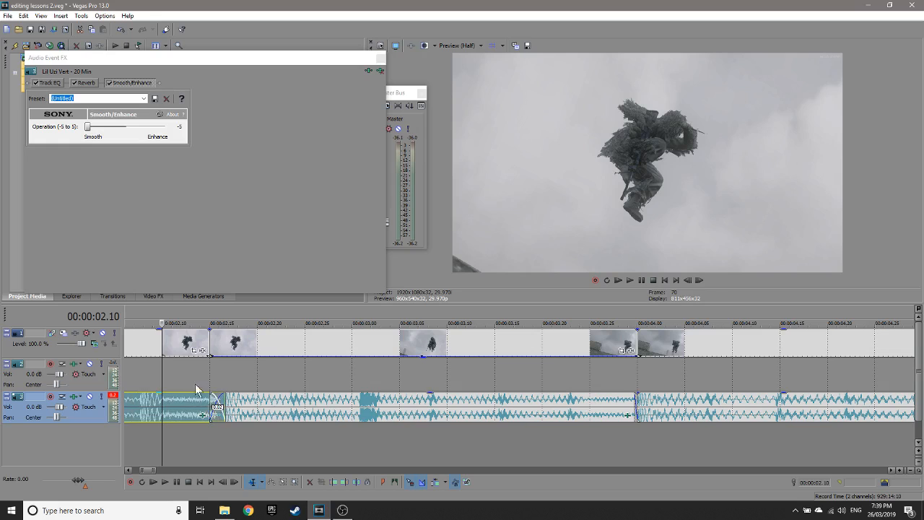
{"action": "left_click", "coordinate": [191, 382]}
{"action": "scroll", "coordinate": [156, 388], "scroll_direction": "down", "scroll_amount": 3}
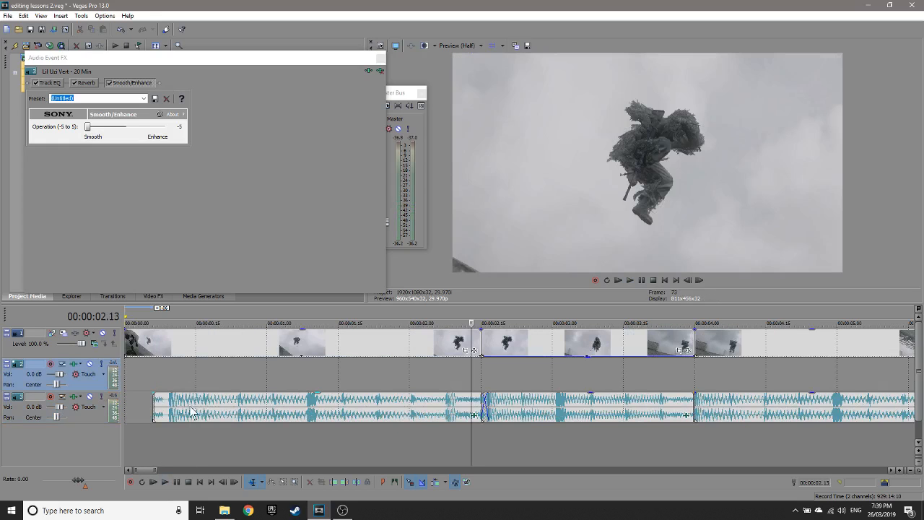
Step: Play the music across the crossfade, limiting playback to a time range from 00:00:01.25 to 00:00:03.25
{"action": "left_click", "coordinate": [275, 381]}
{"action": "key", "text": "space"}
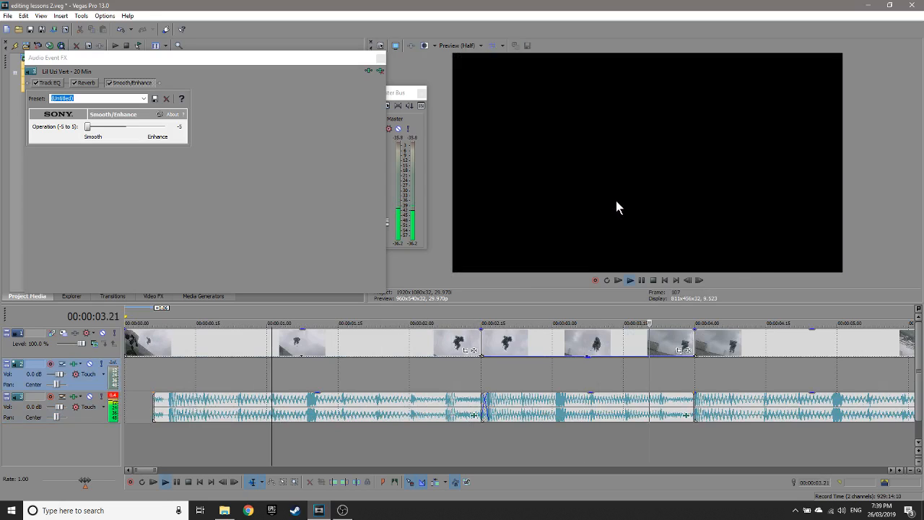
{"action": "left_click_drag", "start_coordinate": [386, 379], "coordinate": [770, 379]}
{"action": "key", "text": "space"}
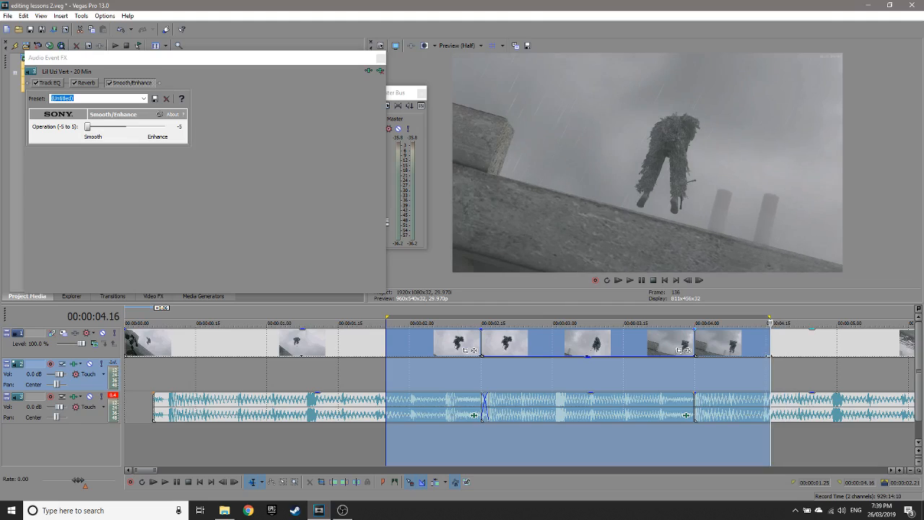
{"action": "left_click", "coordinate": [768, 355]}
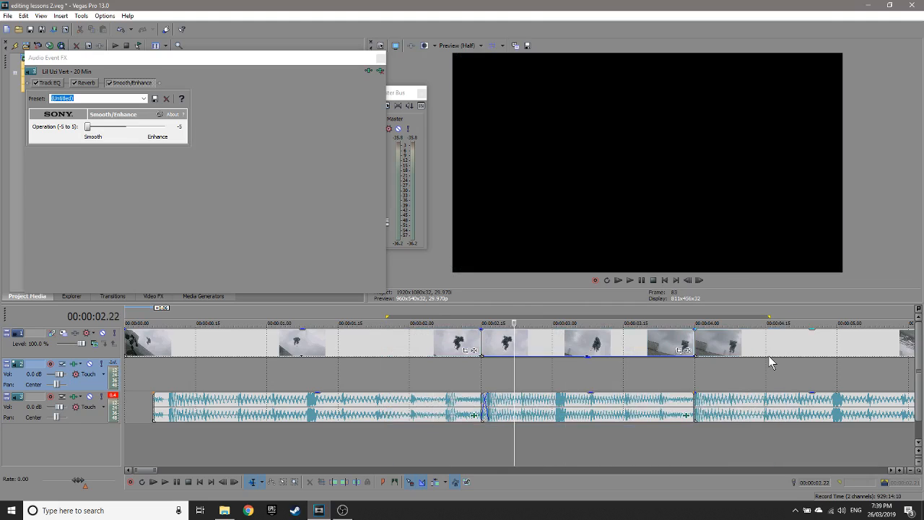
{"action": "key", "text": "space"}
{"action": "key", "text": "o"}
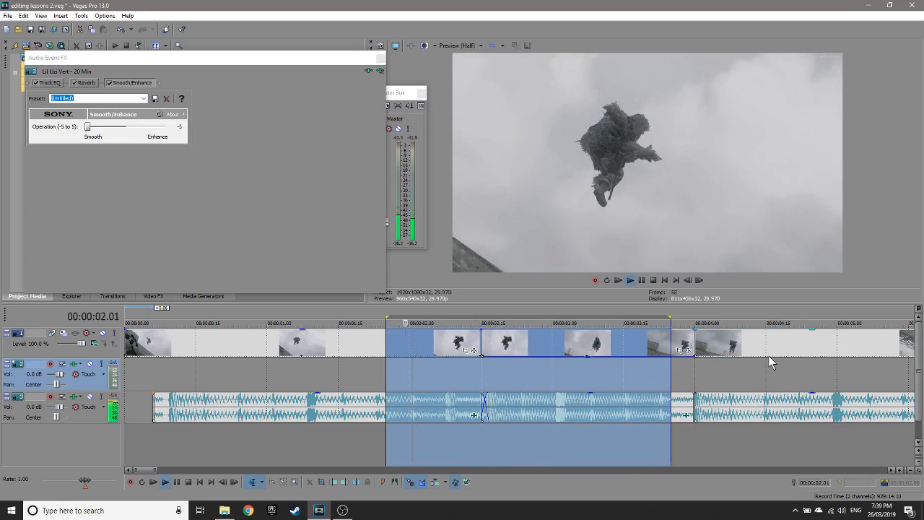
{"action": "key", "text": "space"}
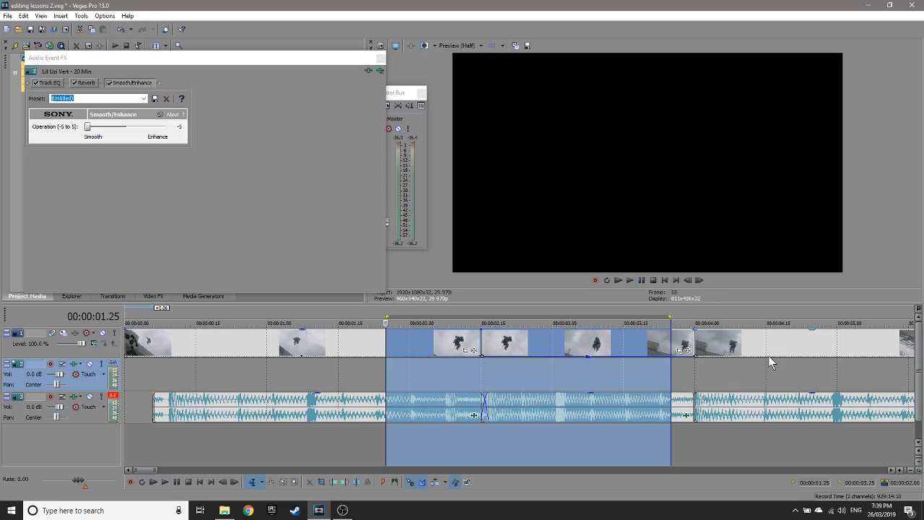
Step: Move the first music segment earlier until it no longer overlaps the next one, and play from 00:00:02.11 to 00:00:04.03
{"action": "left_click_drag", "start_coordinate": [447, 418], "coordinate": [445, 414]}
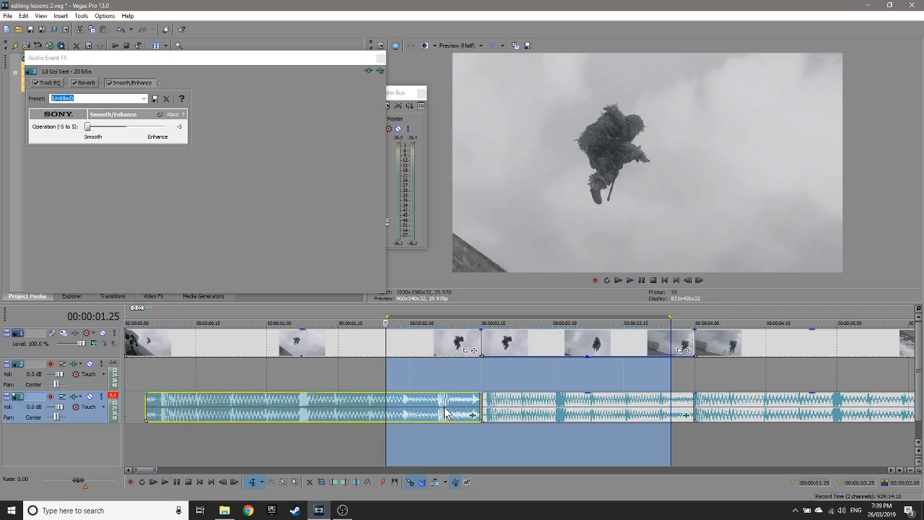
{"action": "key", "text": "space"}
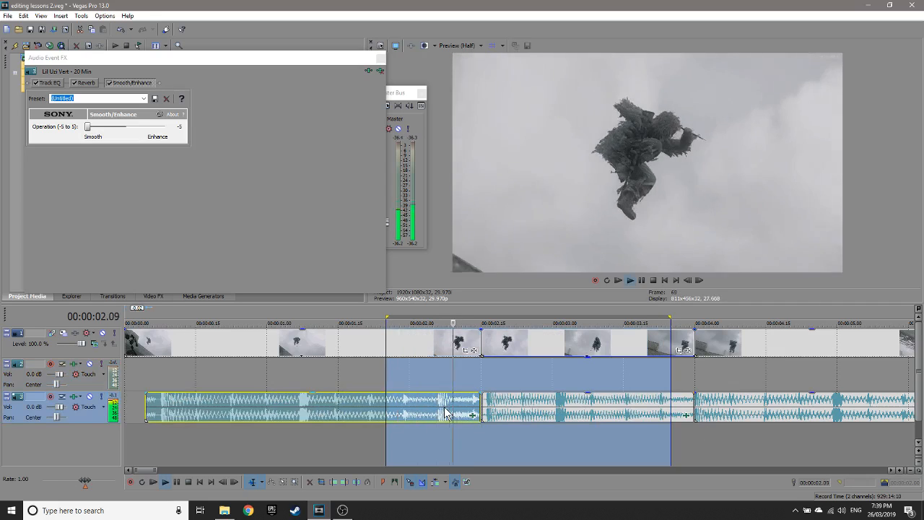
{"action": "left_click_drag", "start_coordinate": [713, 383], "coordinate": [463, 384]}
{"action": "key", "text": "space"}
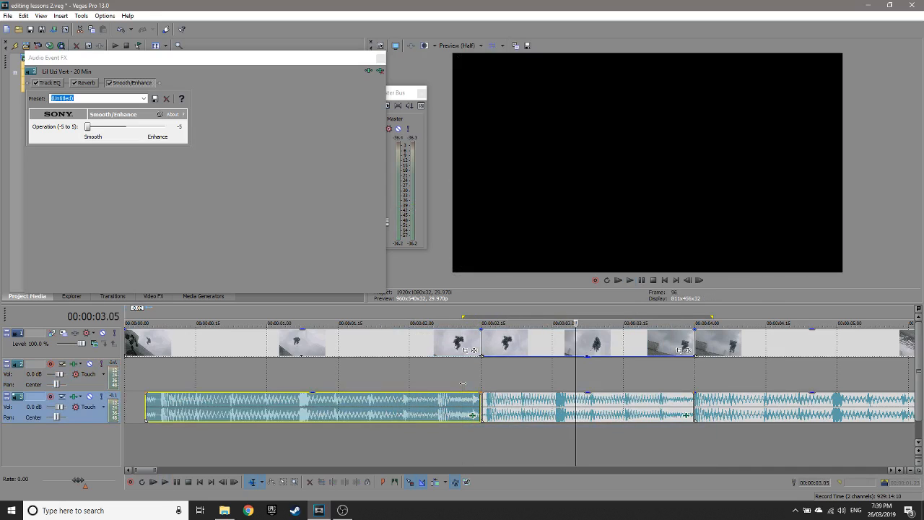
{"action": "key", "text": "space"}
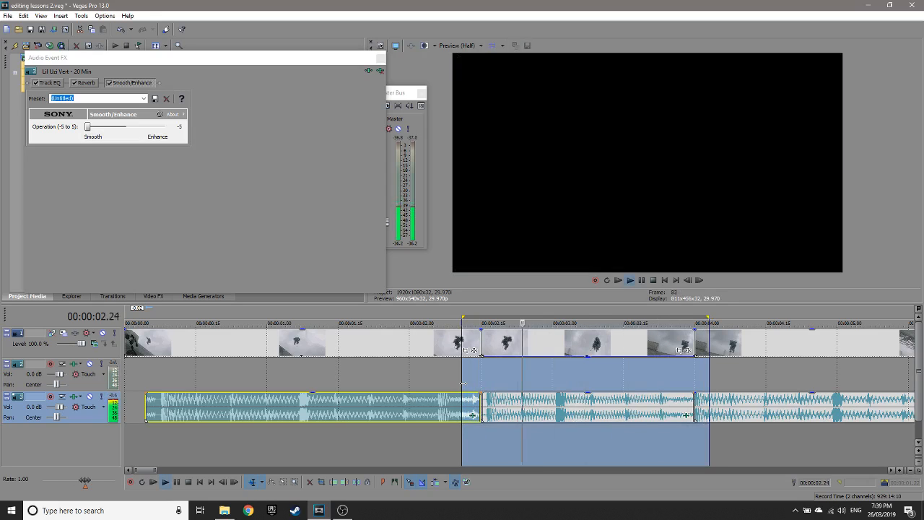
Step: Lower the gain of the music segment under the blacked-out video to -7.0 dB and save the project
{"action": "left_click_drag", "start_coordinate": [597, 394], "coordinate": [605, 413]}
{"action": "key", "text": "space"}
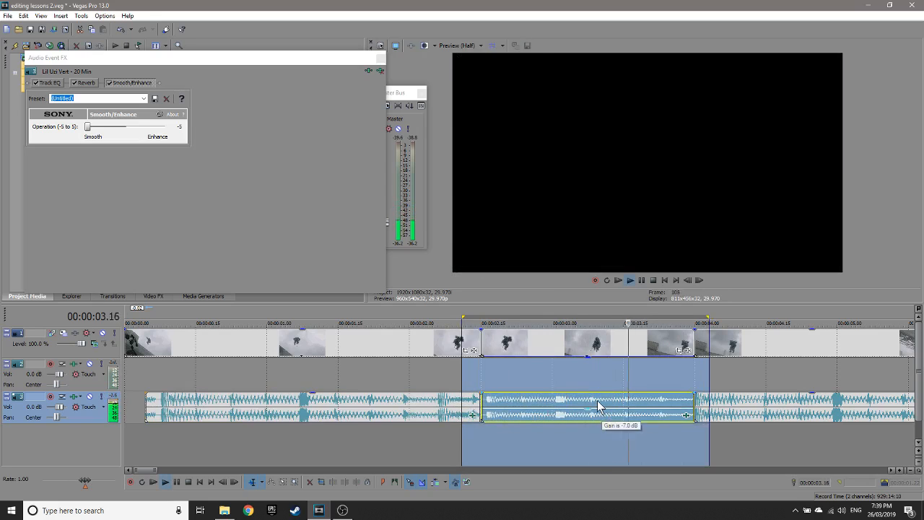
{"action": "left_click", "coordinate": [6, 16]}
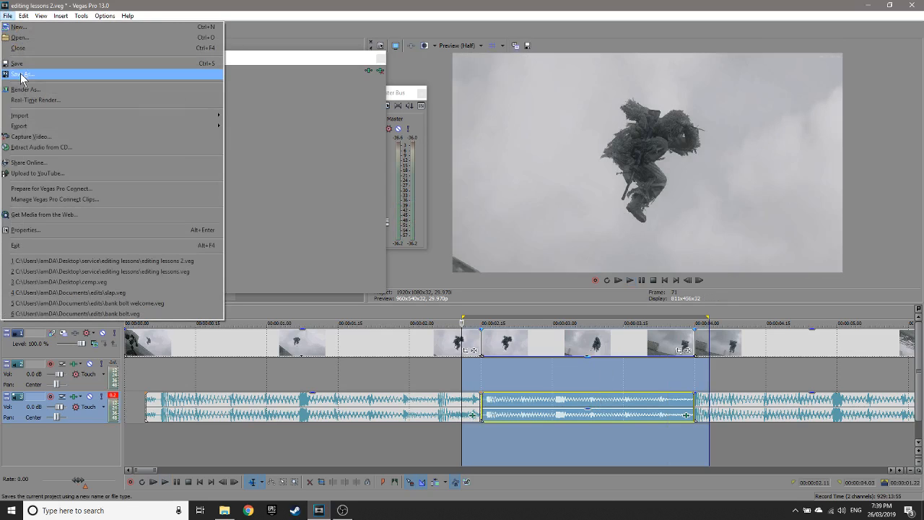
{"action": "left_click", "coordinate": [23, 63]}
Step: Add a fade-in of about 5 frames to the third music segment and a short fade-out to the first, and play the transition
{"action": "left_click_drag", "start_coordinate": [695, 396], "coordinate": [711, 396]}
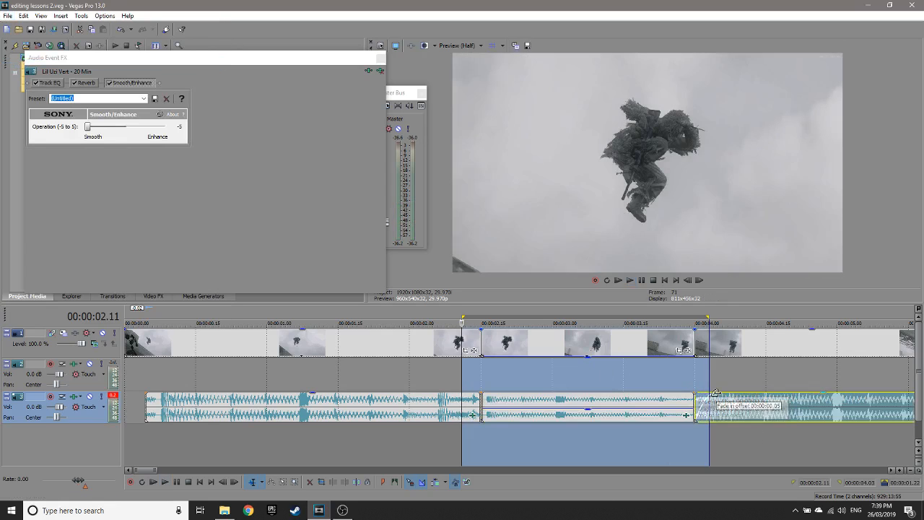
{"action": "left_click_drag", "start_coordinate": [481, 392], "coordinate": [451, 393]}
{"action": "key", "text": "space"}
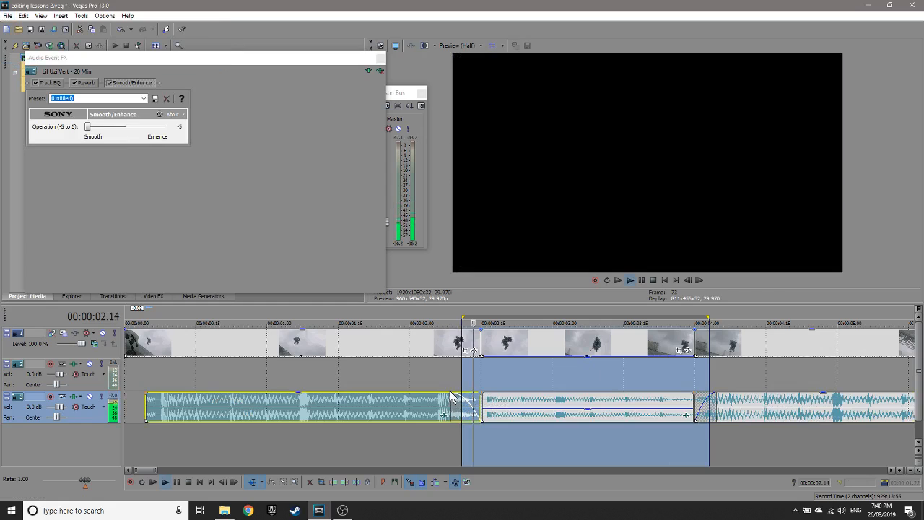
Step: Play the music transition from 00:00:02.04 under the blacked-out video and save the project
{"action": "key", "text": "space"}
{"action": "left_click", "coordinate": [428, 384]}
{"action": "key", "text": "space"}
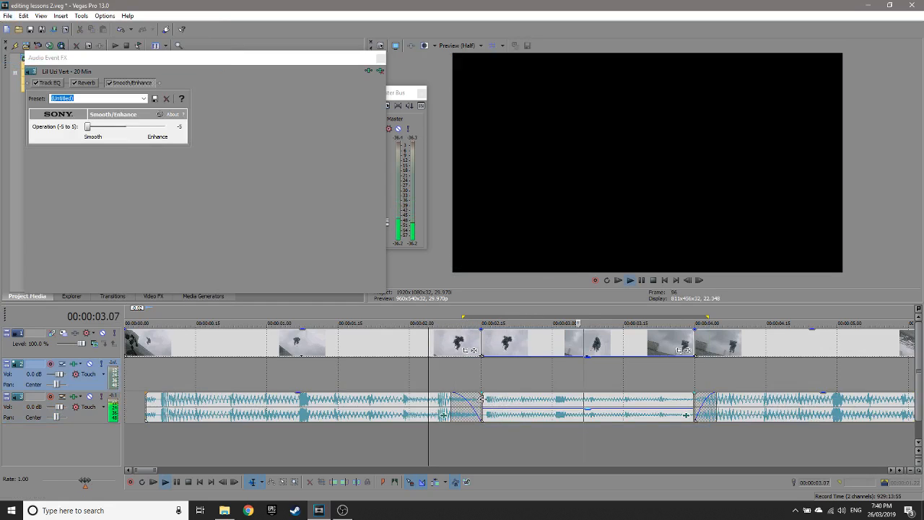
{"action": "key", "text": "space"}
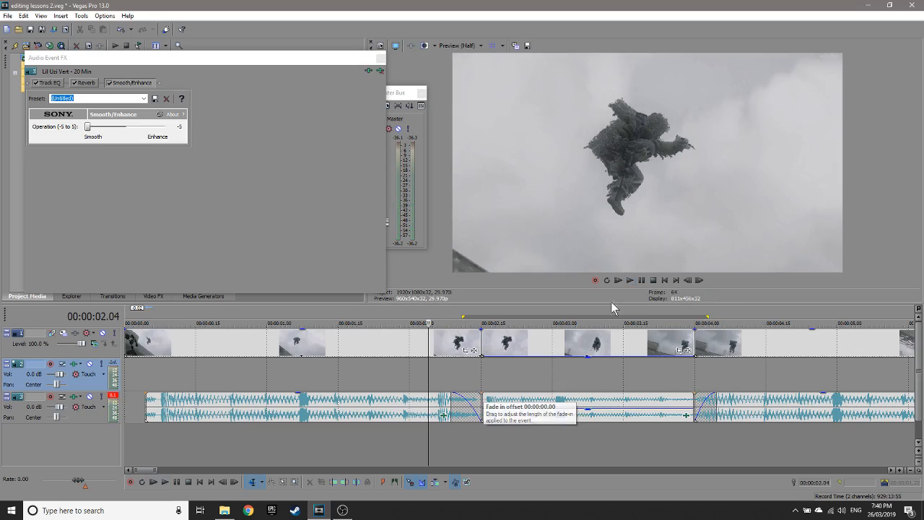
{"action": "left_click", "coordinate": [8, 16]}
{"action": "left_click", "coordinate": [33, 64]}
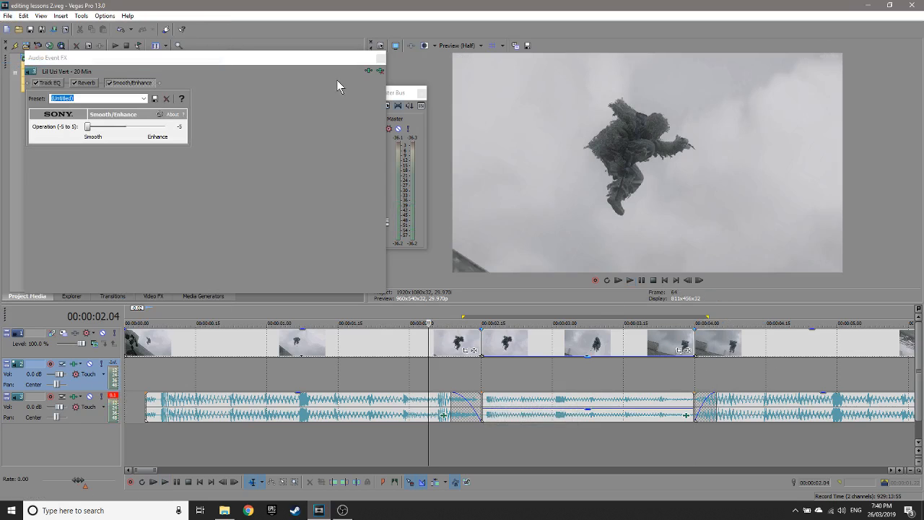
Step: Disable Reverb and Smooth/Enhance, set the Track EQ low shelf gain to -10.0 dB, and play from 00:00:01.29
{"action": "left_click", "coordinate": [111, 83]}
{"action": "left_click", "coordinate": [46, 83]}
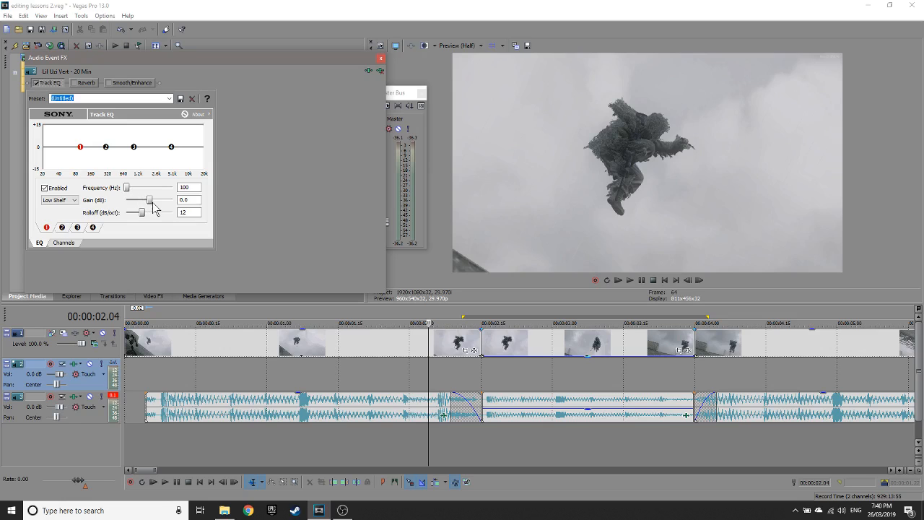
{"action": "left_click_drag", "start_coordinate": [150, 200], "coordinate": [133, 202]}
{"action": "left_click", "coordinate": [407, 364]}
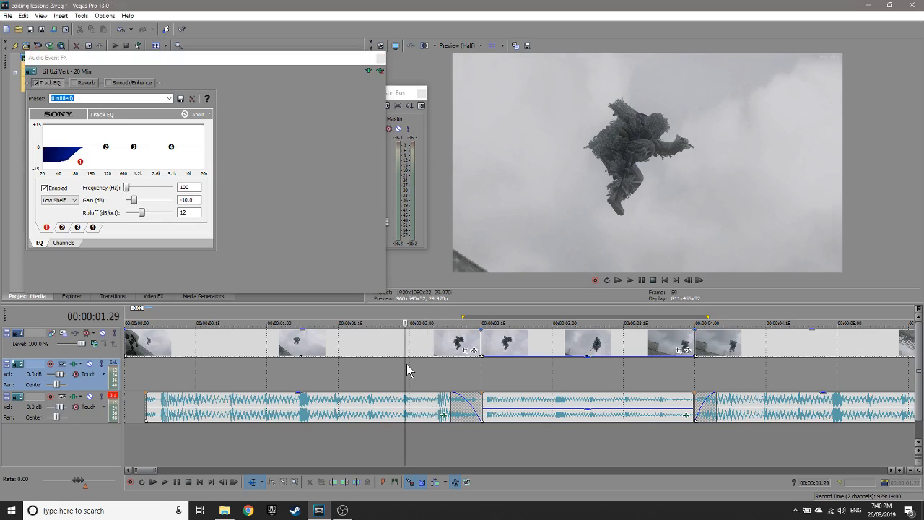
{"action": "key", "text": "space"}
{"action": "key", "text": "space"}
Step: Raise the gain of the music segment under the blacked-out video to 0.0 dB and play from 00:00:02.26
{"action": "left_click_drag", "start_coordinate": [562, 408], "coordinate": [559, 380]}
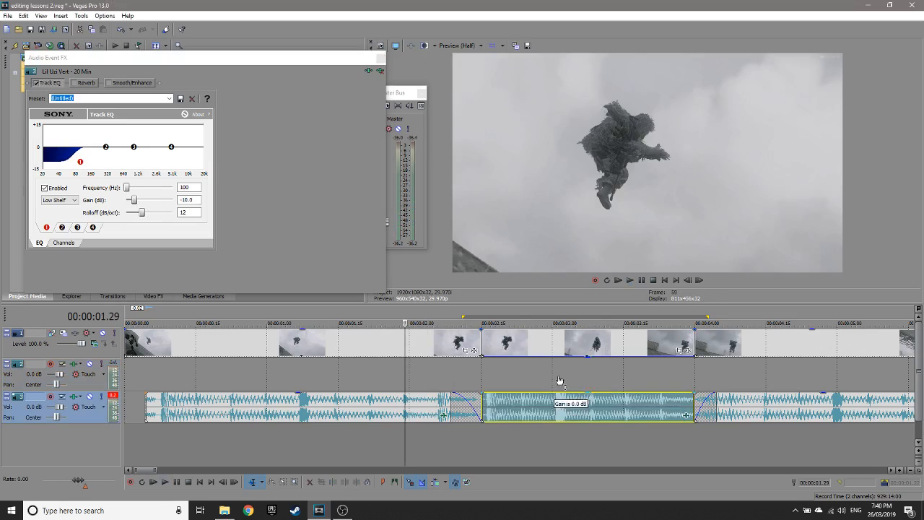
{"action": "left_click", "coordinate": [532, 375]}
{"action": "key", "text": "space"}
{"action": "key", "text": "space"}
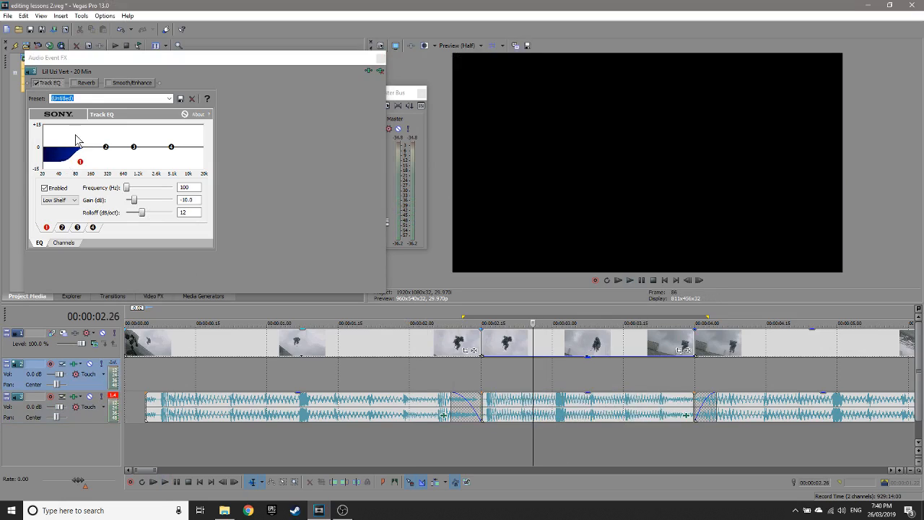
Step: Disable Track EQ and add the Chorus plug-in to the segment's audio effects chain
{"action": "left_click", "coordinate": [34, 84]}
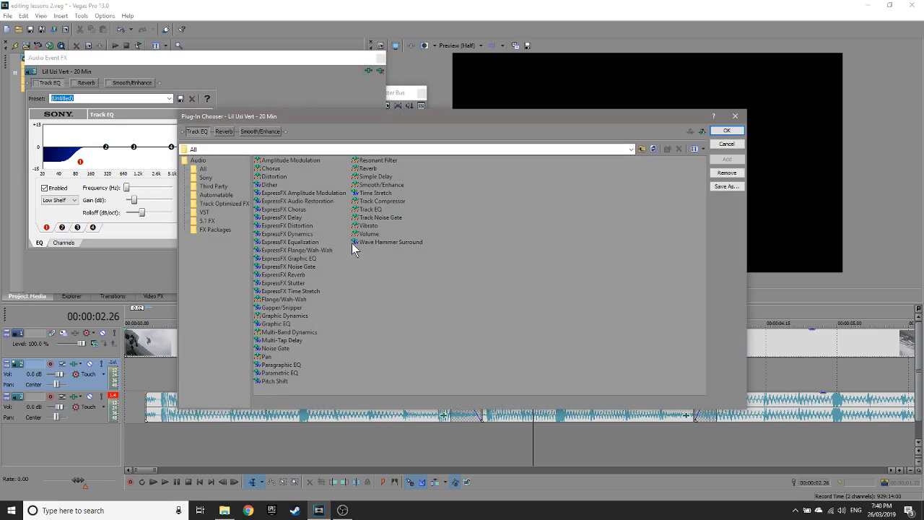
{"action": "left_click", "coordinate": [271, 168]}
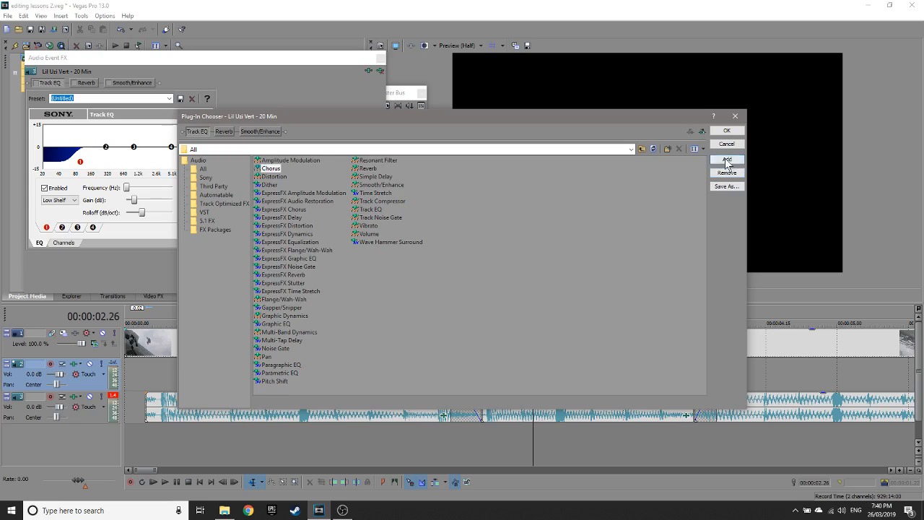
{"action": "left_click", "coordinate": [727, 158]}
{"action": "left_click", "coordinate": [727, 133]}
Step: Apply the Slow flange 1 preset to the Chorus effect and play the segment from 00:00:02.20
{"action": "left_click", "coordinate": [182, 98]}
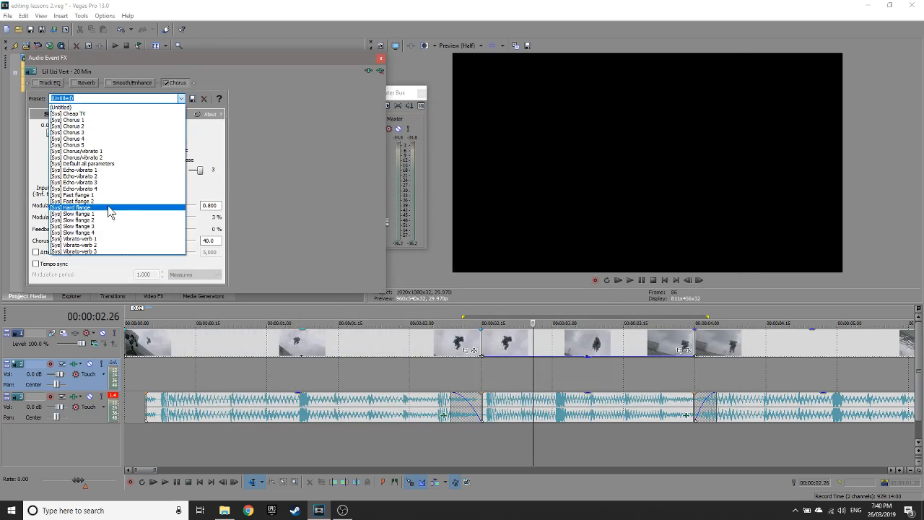
{"action": "left_click", "coordinate": [106, 214]}
{"action": "left_click", "coordinate": [502, 371]}
{"action": "key", "text": "space"}
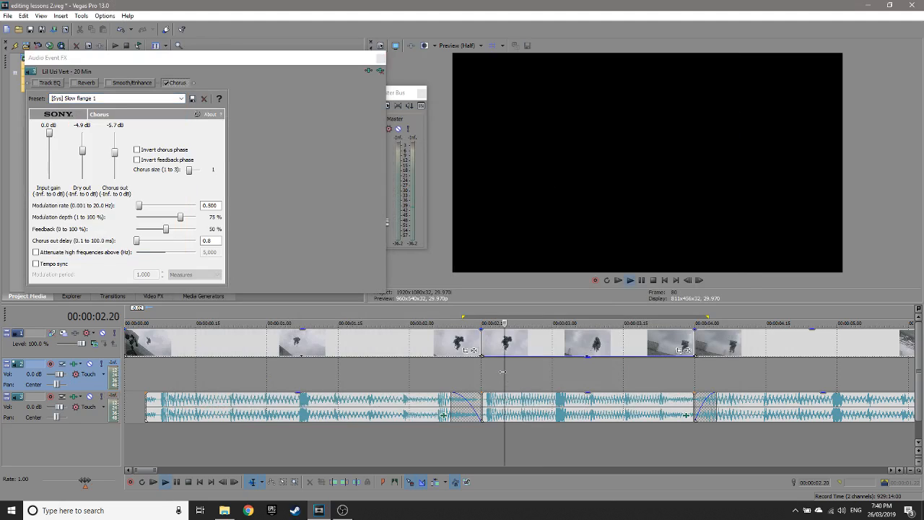
{"action": "key", "text": "space"}
Step: Try the Chorus presets Vibrato-verb 1 and Chorus 1 in turn, playing the middle music segment with each
{"action": "left_click", "coordinate": [181, 98]}
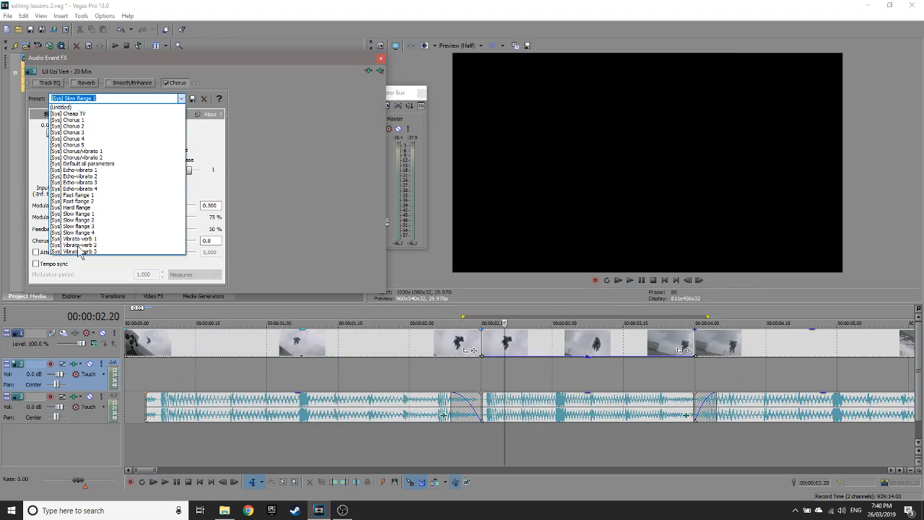
{"action": "left_click", "coordinate": [88, 244]}
{"action": "left_click", "coordinate": [511, 403]}
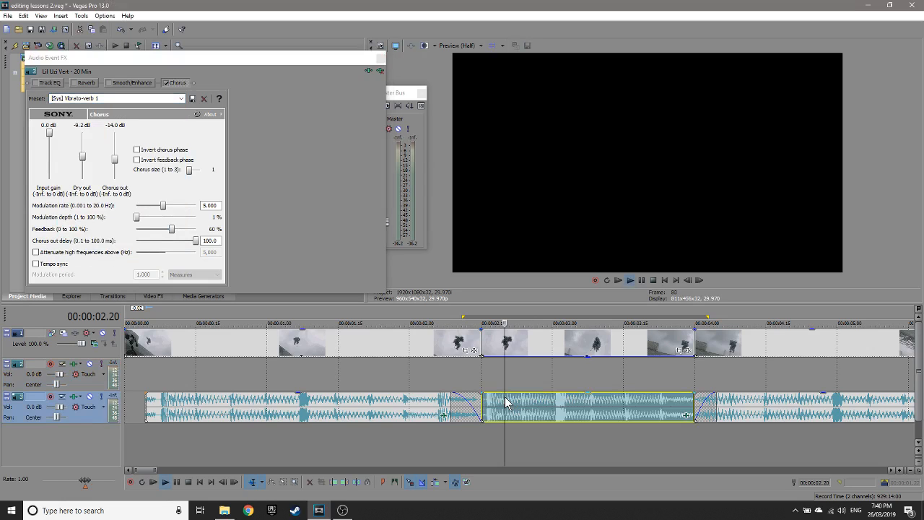
{"action": "left_click", "coordinate": [180, 99]}
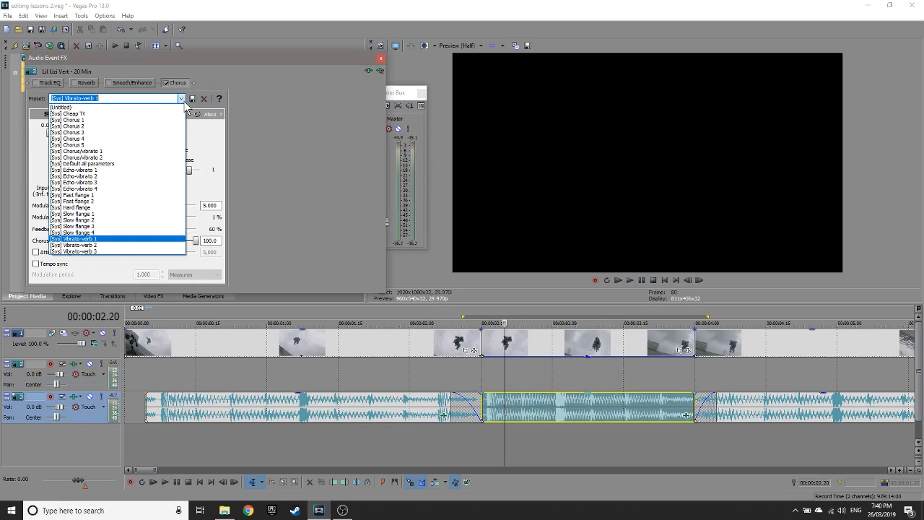
{"action": "left_click", "coordinate": [118, 127]}
{"action": "key", "text": "space"}
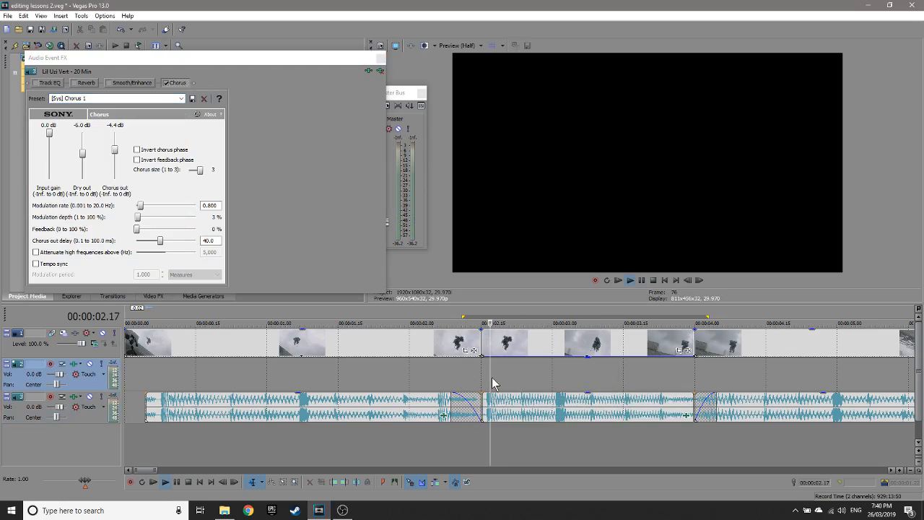
Step: Apply the Cheap TV preset to the Chorus effect and play from 00:00:02.23 into the third segment
{"action": "left_click", "coordinate": [182, 99]}
{"action": "left_click", "coordinate": [124, 118]}
{"action": "left_click", "coordinate": [518, 381]}
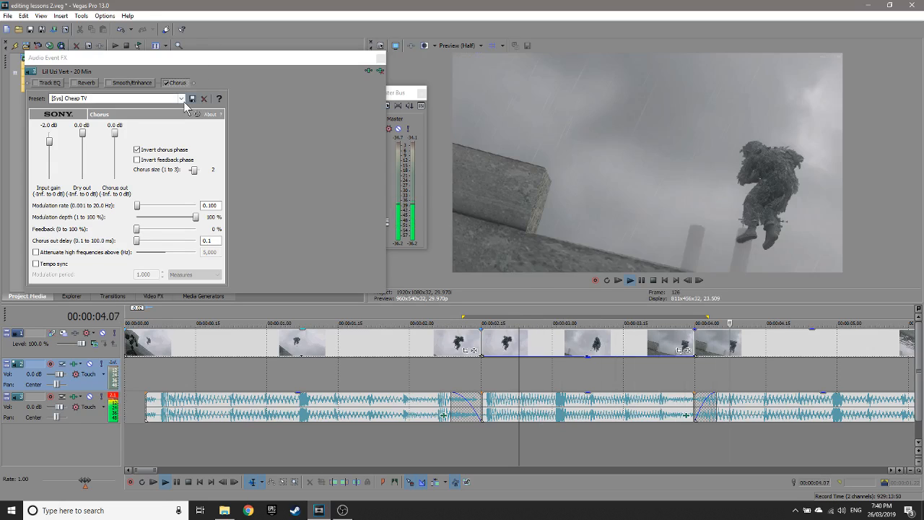
{"action": "key", "text": "space"}
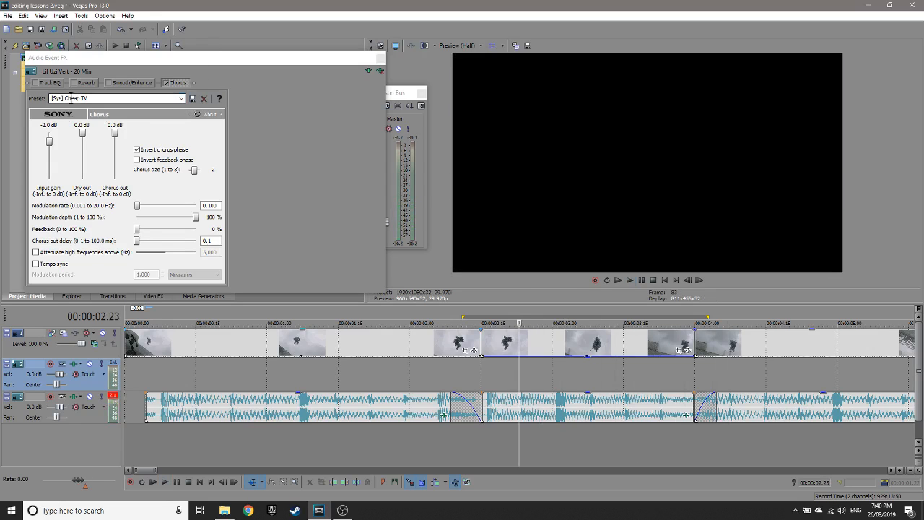
Step: Play the transition into the Cheap TV segment twice from 00:00:01.24
{"action": "left_click", "coordinate": [182, 98]}
{"action": "left_click", "coordinate": [181, 98]}
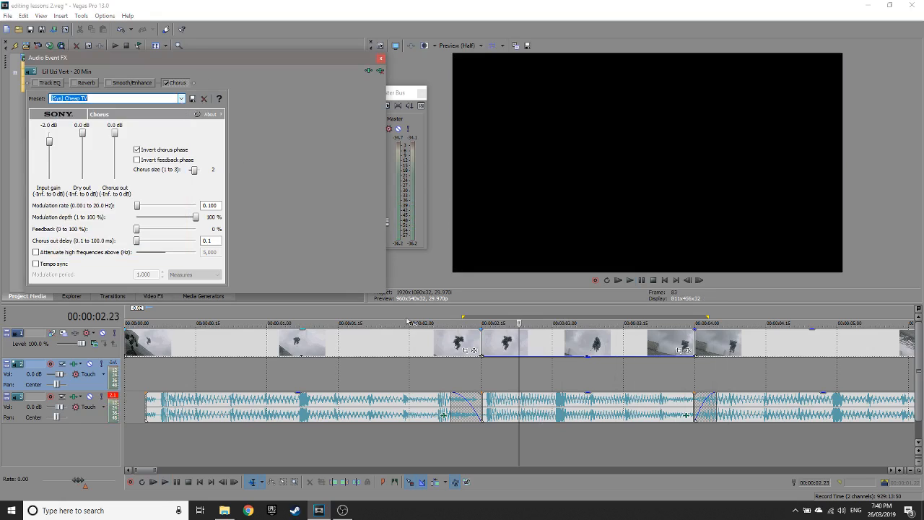
{"action": "left_click", "coordinate": [382, 386]}
{"action": "key", "text": "space"}
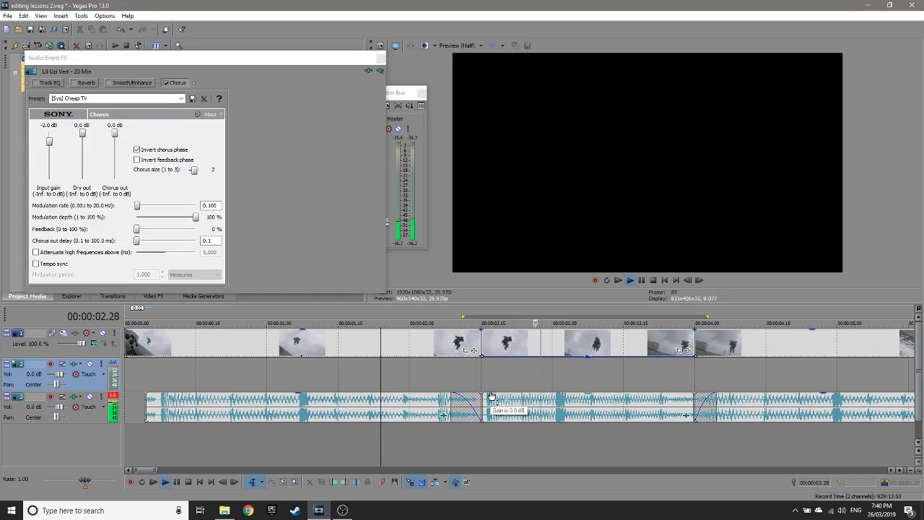
{"action": "key", "text": "space"}
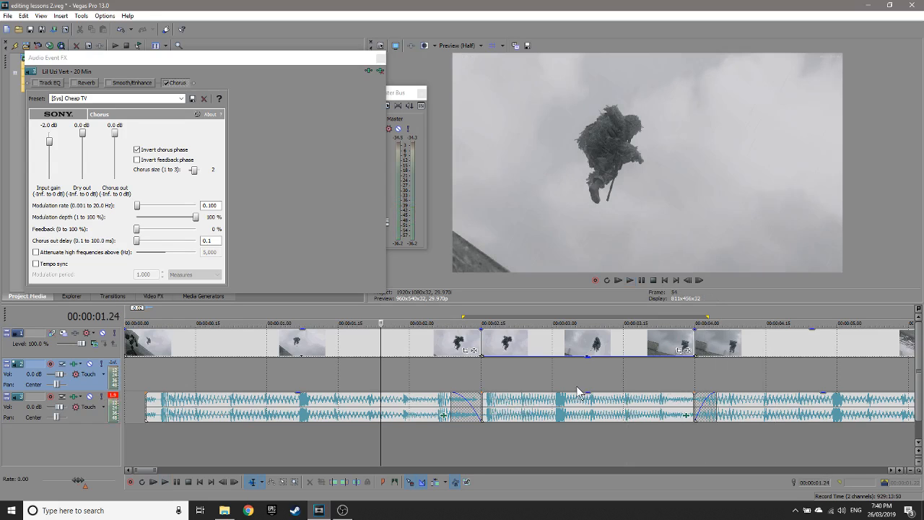
{"action": "key", "text": "space"}
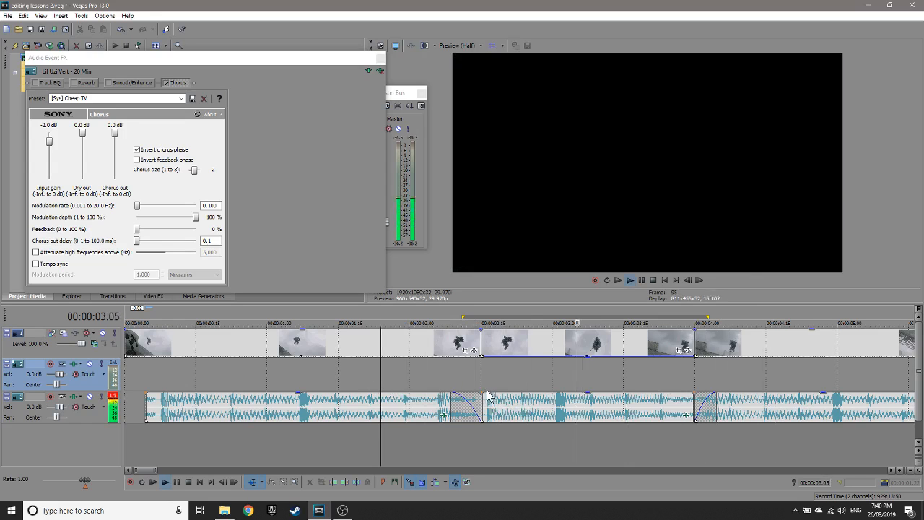
{"action": "key", "text": "space"}
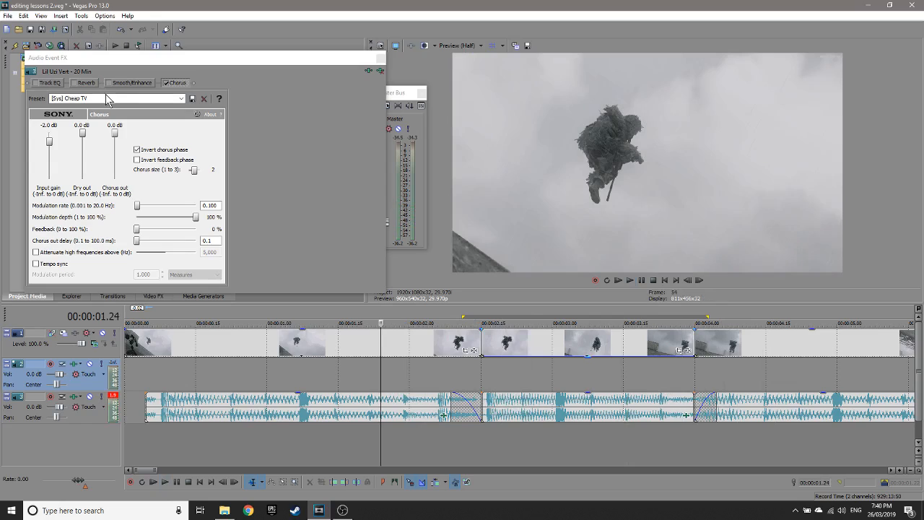
Step: Enable Smooth/Enhance with its operation set to -3 and play the segment from 00:00:02.12
{"action": "left_click", "coordinate": [131, 84]}
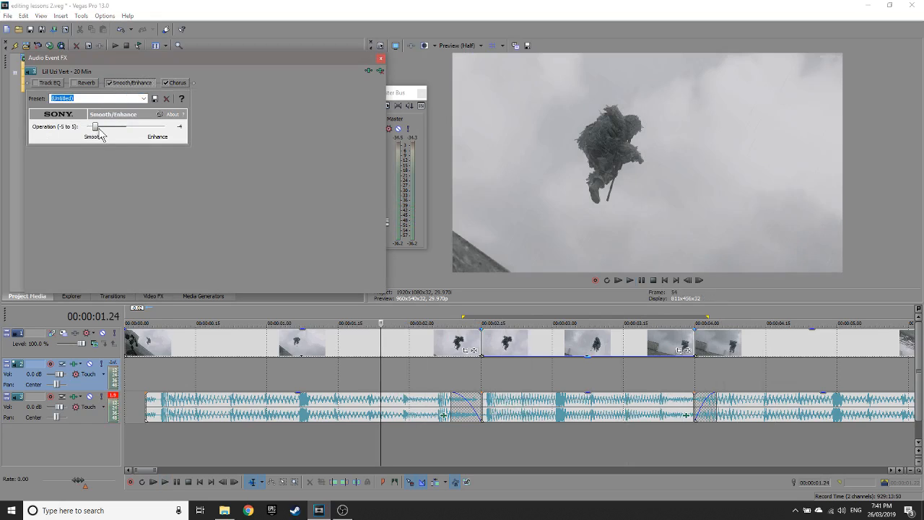
{"action": "left_click", "coordinate": [471, 371]}
{"action": "key", "text": "space"}
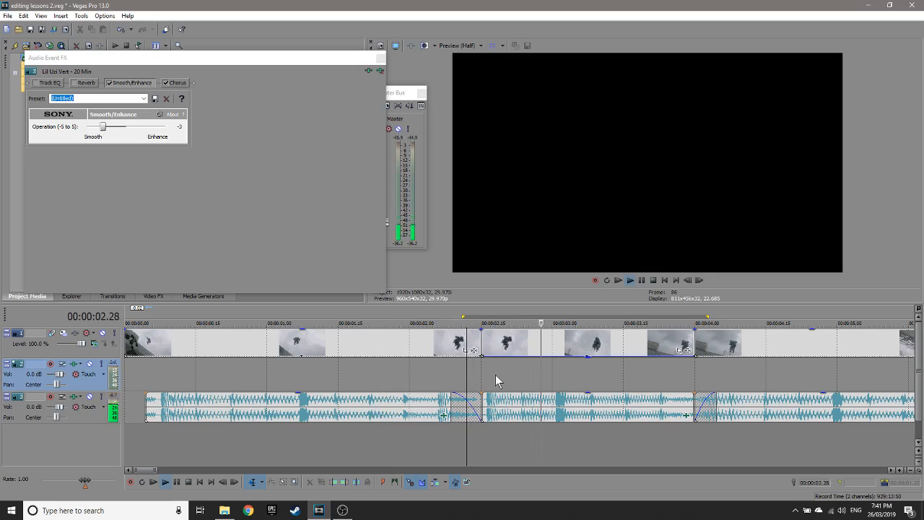
{"action": "key", "text": "space"}
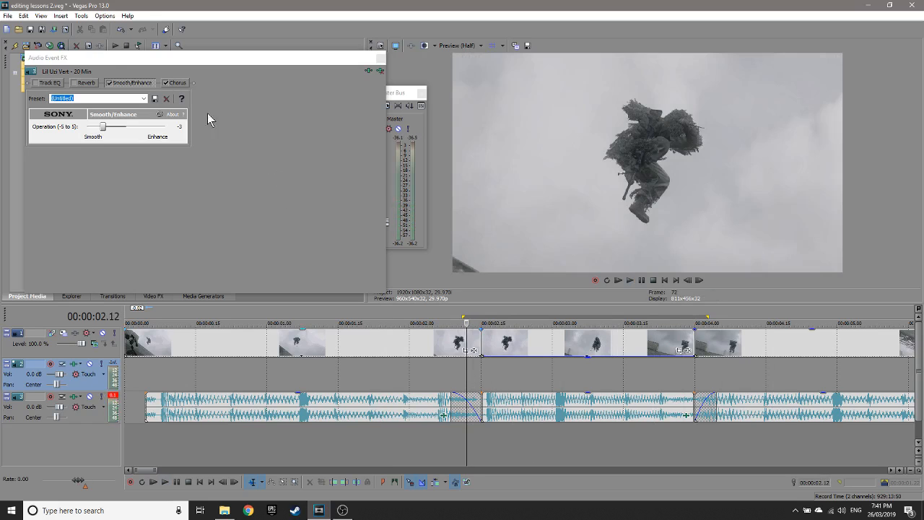
Step: Enable Reverb alongside Smooth/Enhance and Chorus, and play the music again, including from 00:00:01.29
{"action": "left_click", "coordinate": [171, 83]}
{"action": "left_click", "coordinate": [170, 83]}
{"action": "left_click", "coordinate": [150, 83]}
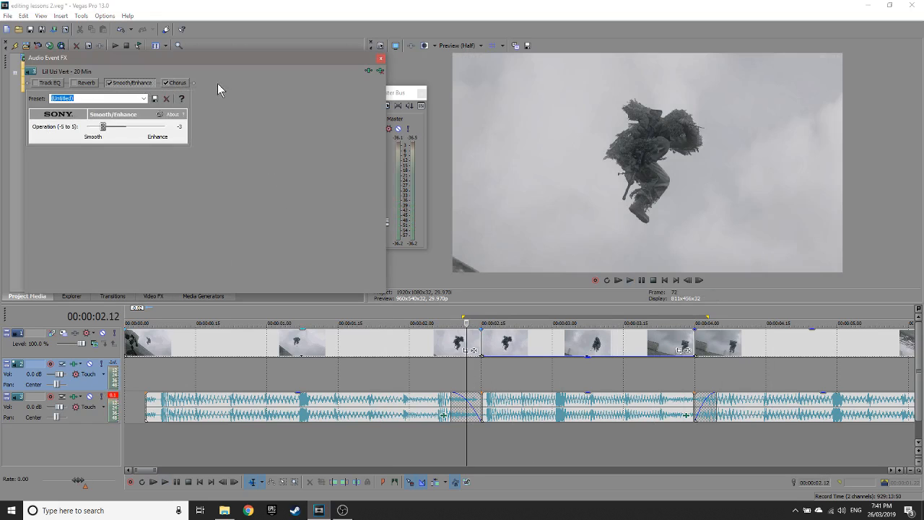
{"action": "left_click", "coordinate": [187, 84]}
{"action": "left_click", "coordinate": [73, 82]}
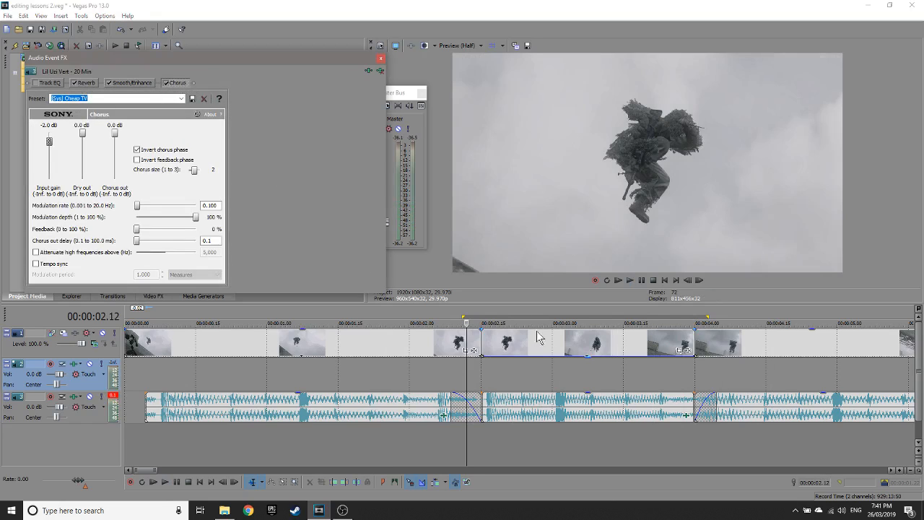
{"action": "key", "text": "space"}
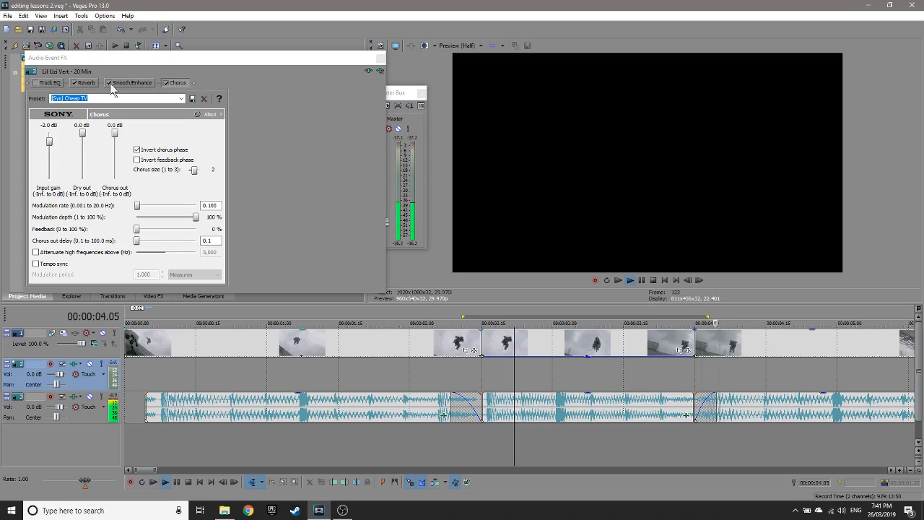
{"action": "left_click", "coordinate": [405, 381]}
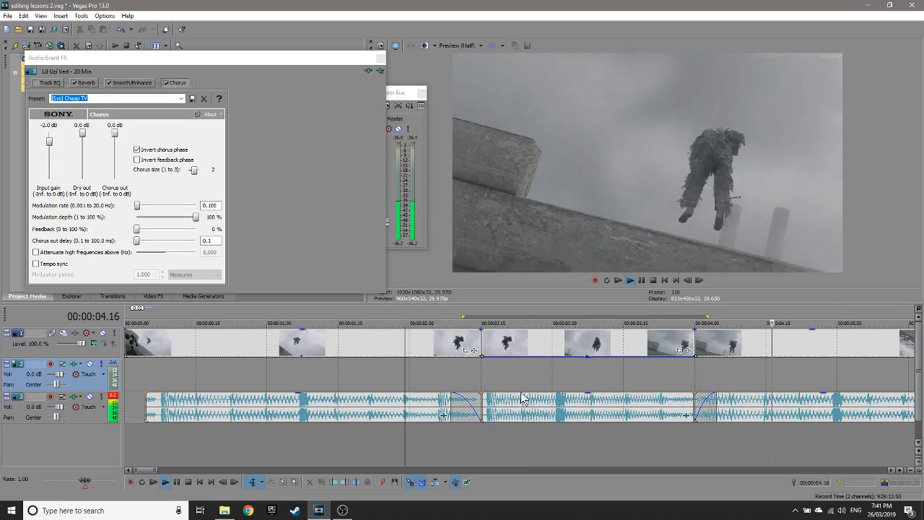
{"action": "key", "text": "space"}
Step: Move the first music segment later to overlap the next by about 2 frames, play it, and slightly lower the middle segment's gain
{"action": "left_click_drag", "start_coordinate": [437, 411], "coordinate": [441, 412]}
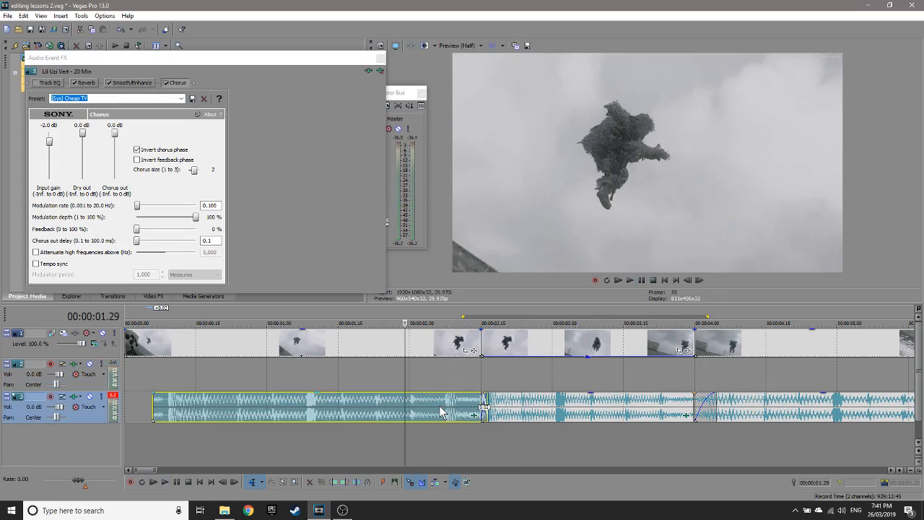
{"action": "key", "text": "space"}
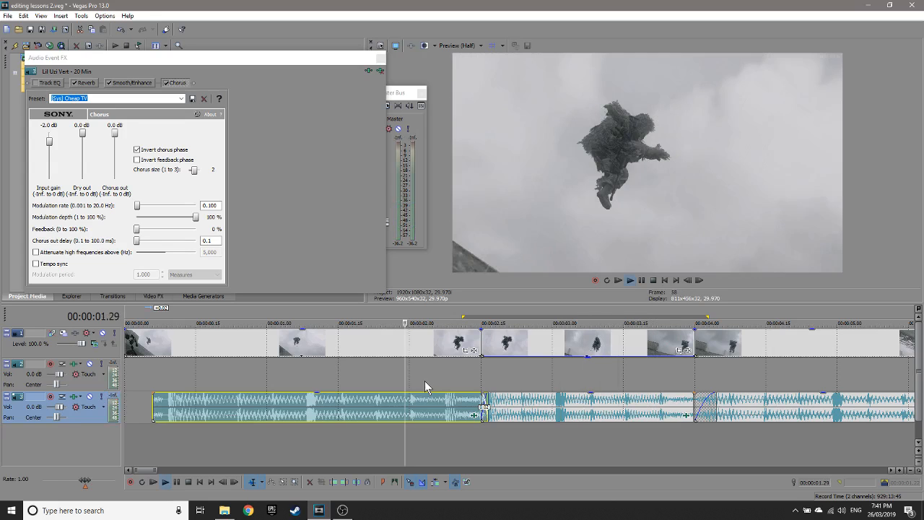
{"action": "key", "text": "space"}
{"action": "left_click_drag", "start_coordinate": [534, 395], "coordinate": [535, 406]}
{"action": "key", "text": "space"}
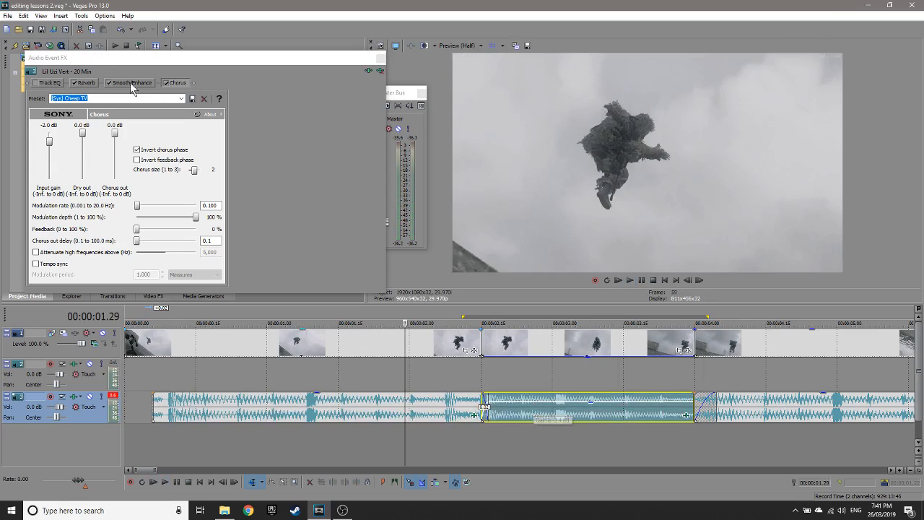
Step: Apply the Chorus/vibrato 1 preset to the Chorus effect and play the segment from 00:00:02.22
{"action": "left_click", "coordinate": [174, 84]}
{"action": "left_click", "coordinate": [183, 99]}
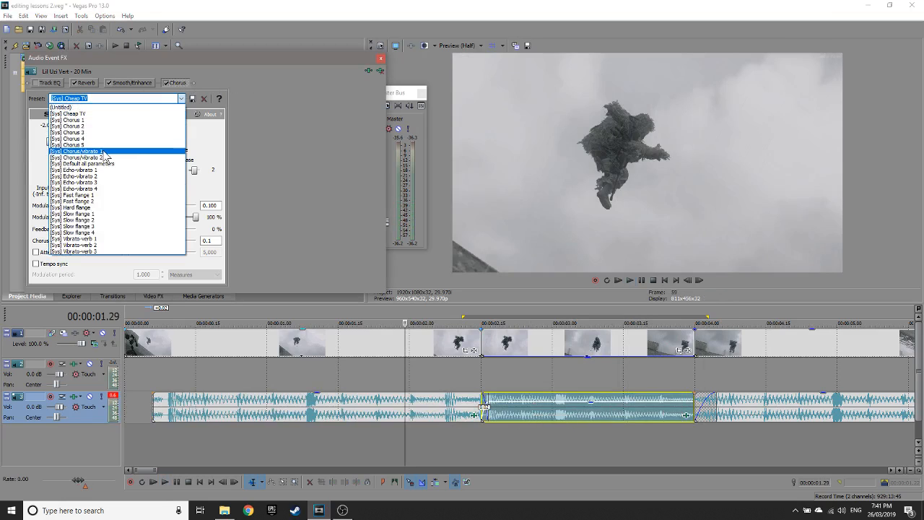
{"action": "left_click", "coordinate": [101, 152]}
{"action": "left_click", "coordinate": [516, 373]}
{"action": "key", "text": "space"}
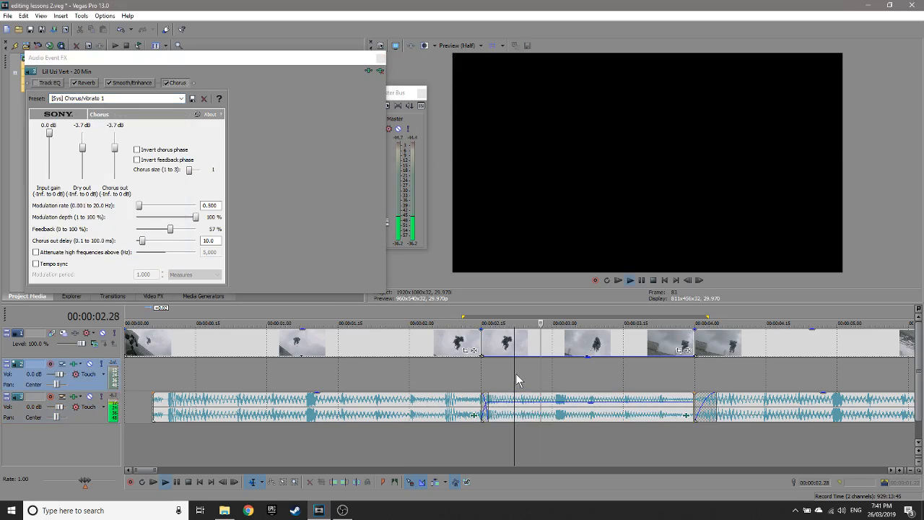
{"action": "key", "text": "space"}
Step: Apply the Echo-vibrato 1 preset to the Chorus effect and play the segment from 00:00:02.18
{"action": "left_click", "coordinate": [182, 100]}
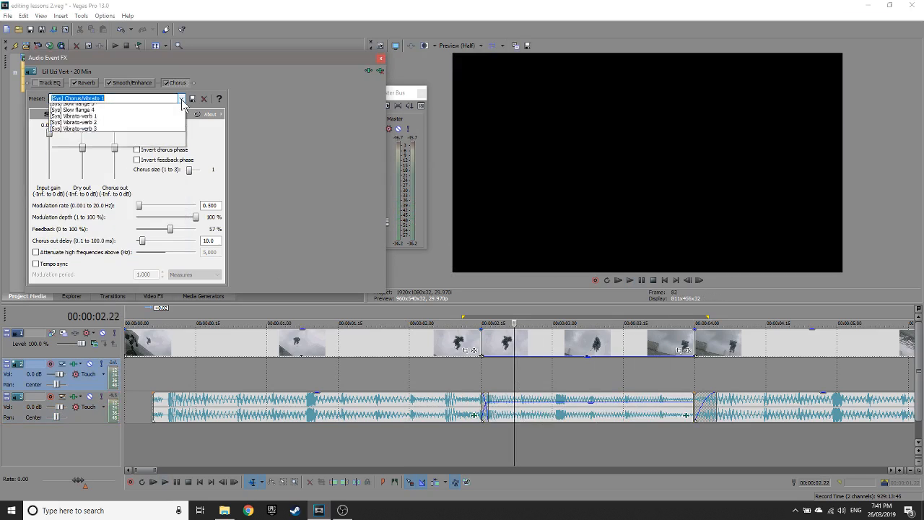
{"action": "left_click", "coordinate": [115, 184]}
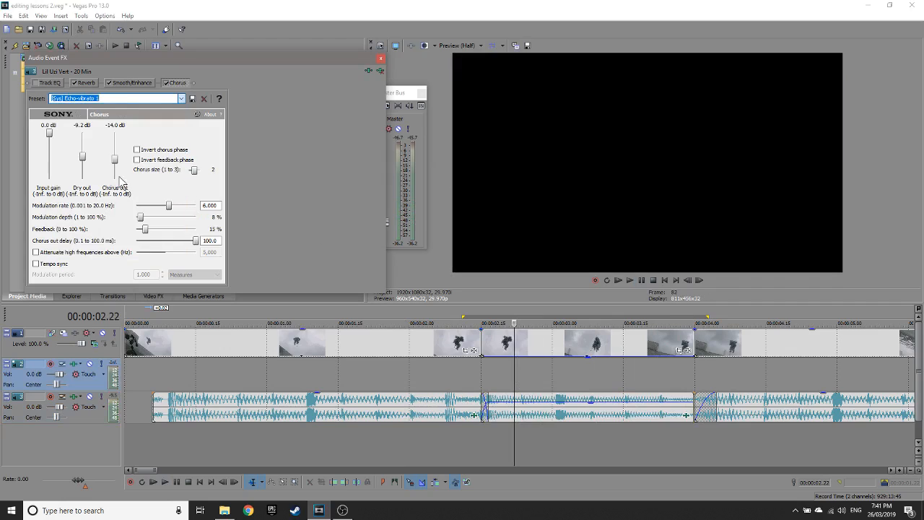
{"action": "left_click", "coordinate": [492, 374]}
{"action": "key", "text": "space"}
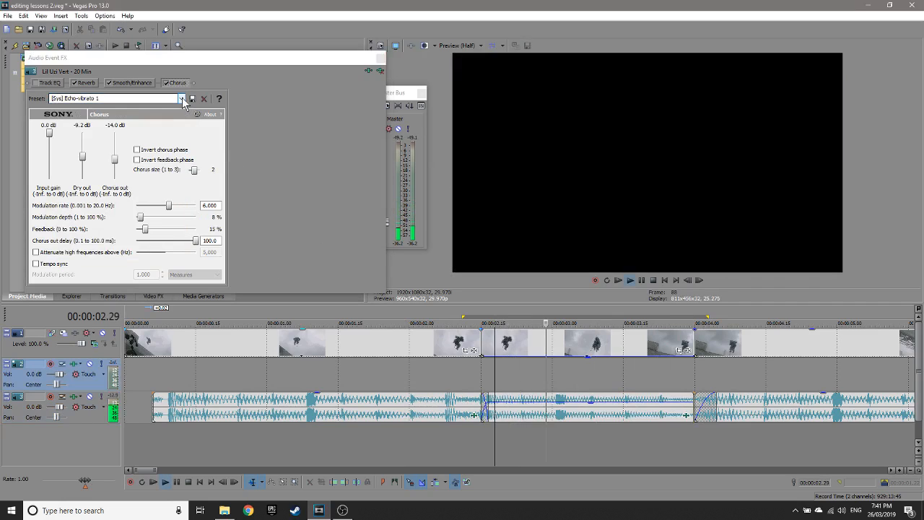
{"action": "key", "text": "space"}
Step: Apply the Fast flange 1 preset to the Chorus effect and play the segment from 00:00:02.23
{"action": "left_click", "coordinate": [182, 99]}
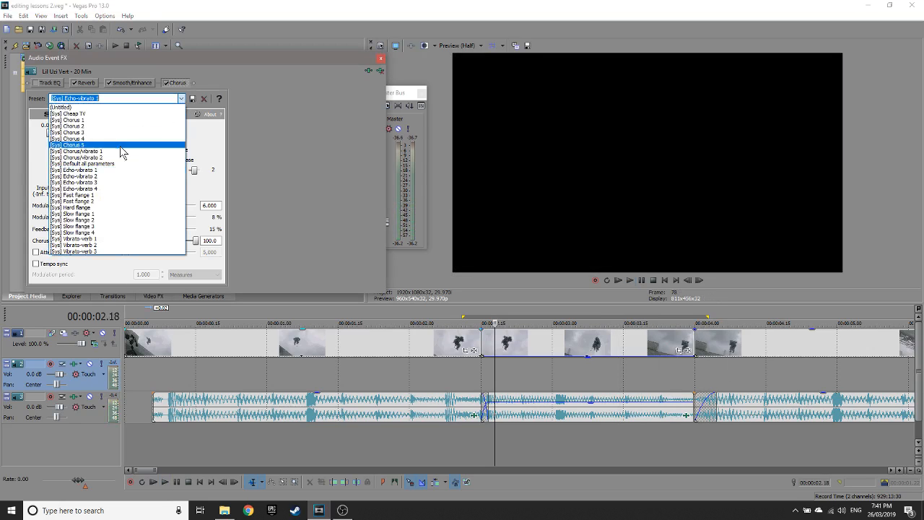
{"action": "left_click", "coordinate": [112, 193]}
{"action": "left_click", "coordinate": [517, 378]}
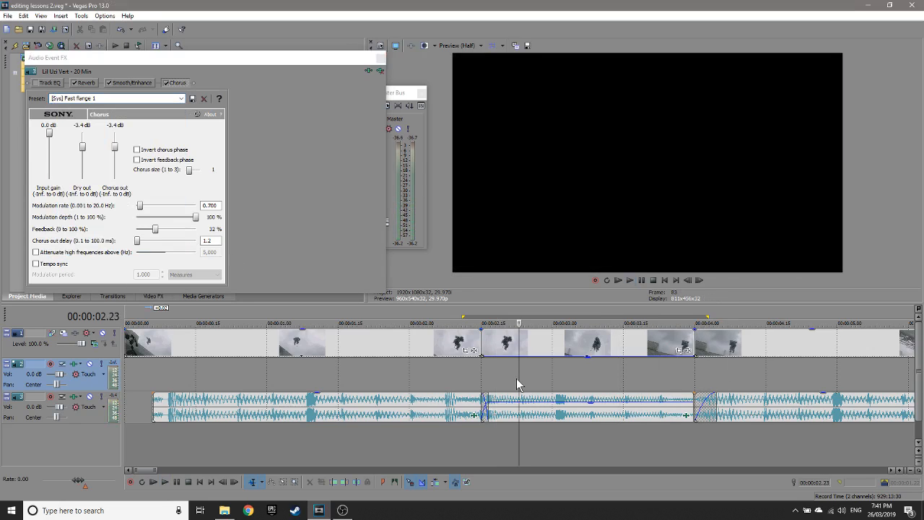
{"action": "key", "text": "space"}
Step: Apply the Cheap TV preset to the Chorus effect, then save the project with the effects window closed
{"action": "left_click", "coordinate": [181, 98]}
{"action": "left_click", "coordinate": [144, 113]}
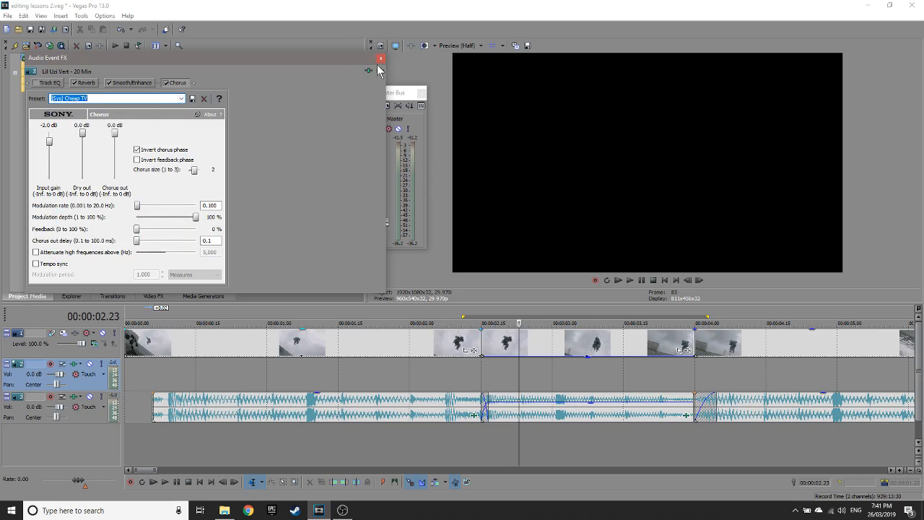
{"action": "left_click", "coordinate": [381, 58]}
{"action": "left_click", "coordinate": [7, 16]}
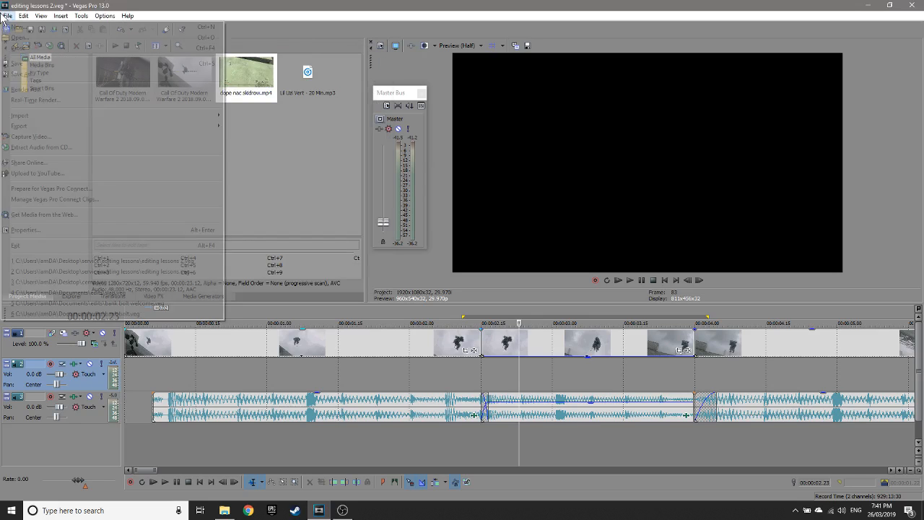
{"action": "left_click", "coordinate": [38, 65]}
Step: Switch to File Explorer and open the Custom (by Deer) folder inside sound effects > Gun Sounds
{"action": "scroll", "coordinate": [536, 404], "scroll_direction": "down", "scroll_amount": 3}
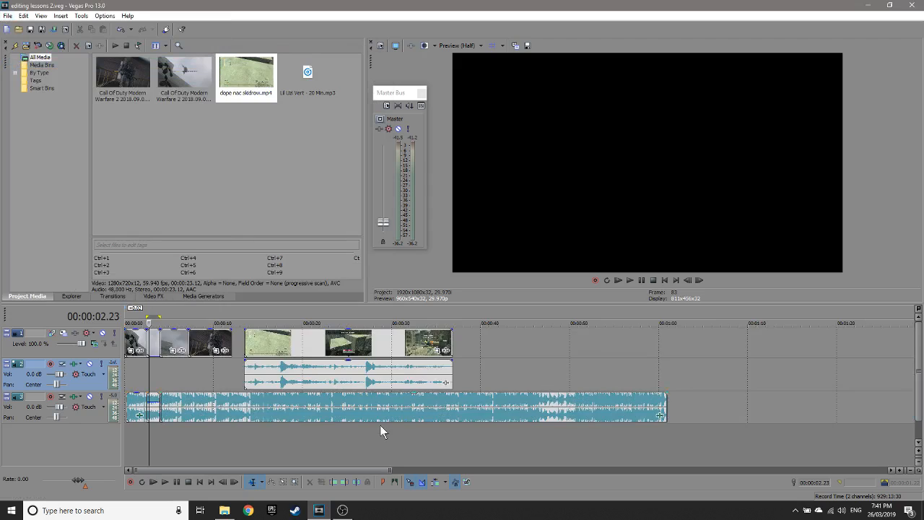
{"action": "scroll", "coordinate": [282, 414], "scroll_direction": "up", "scroll_amount": 8}
{"action": "scroll", "coordinate": [289, 419], "scroll_direction": "down", "scroll_amount": 5}
{"action": "scroll", "coordinate": [306, 424], "scroll_direction": "up", "scroll_amount": 3}
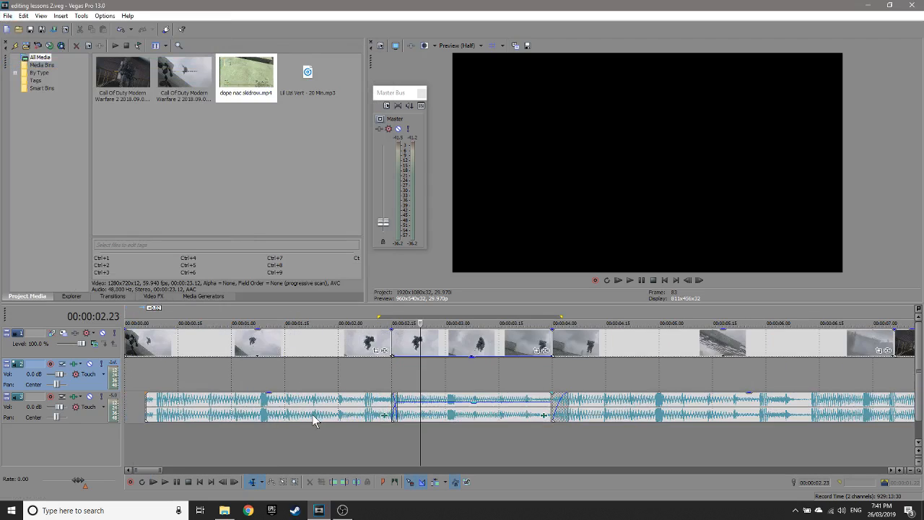
{"action": "left_click", "coordinate": [224, 510]}
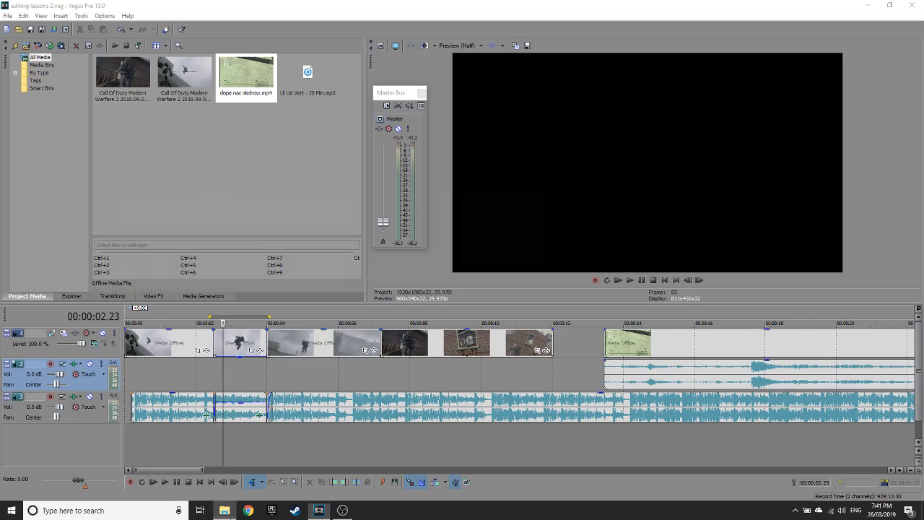
{"action": "scroll", "coordinate": [243, 223], "scroll_direction": "up", "scroll_amount": 3}
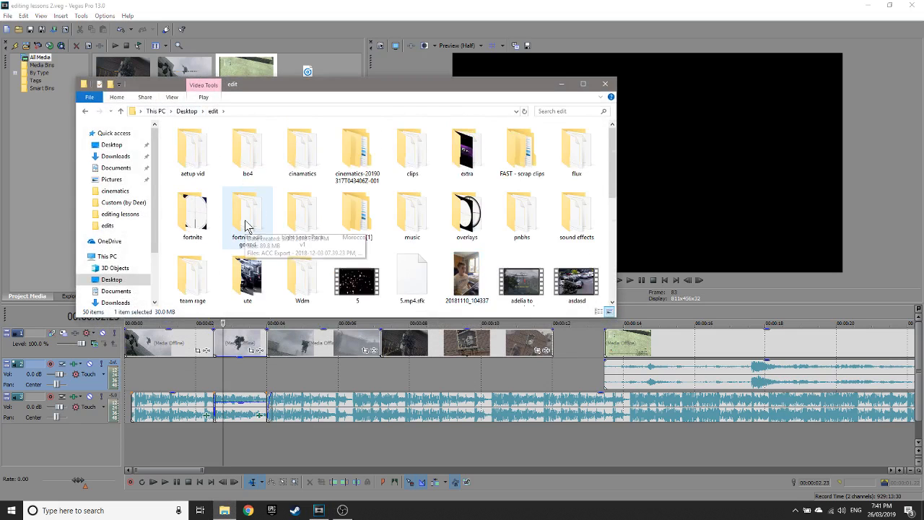
{"action": "double_click", "coordinate": [589, 237]}
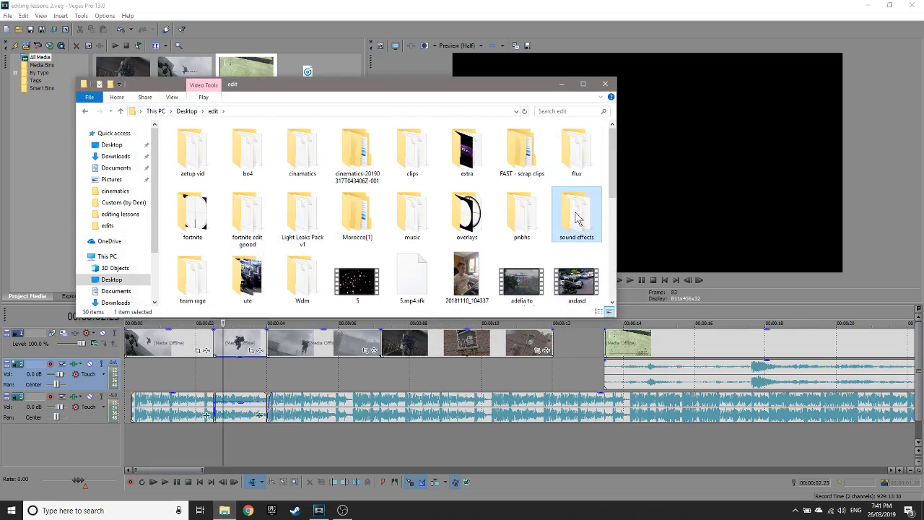
{"action": "left_click", "coordinate": [233, 143]}
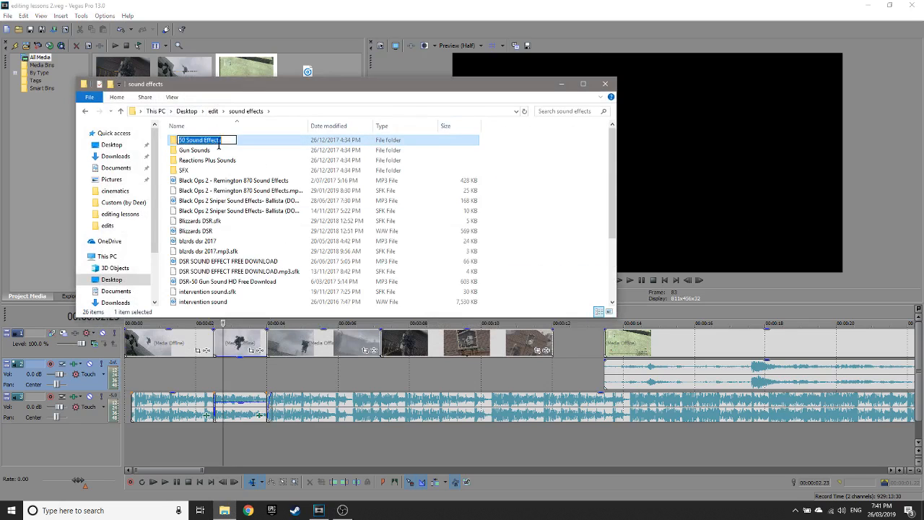
{"action": "double_click", "coordinate": [223, 150]}
{"action": "double_click", "coordinate": [217, 140]}
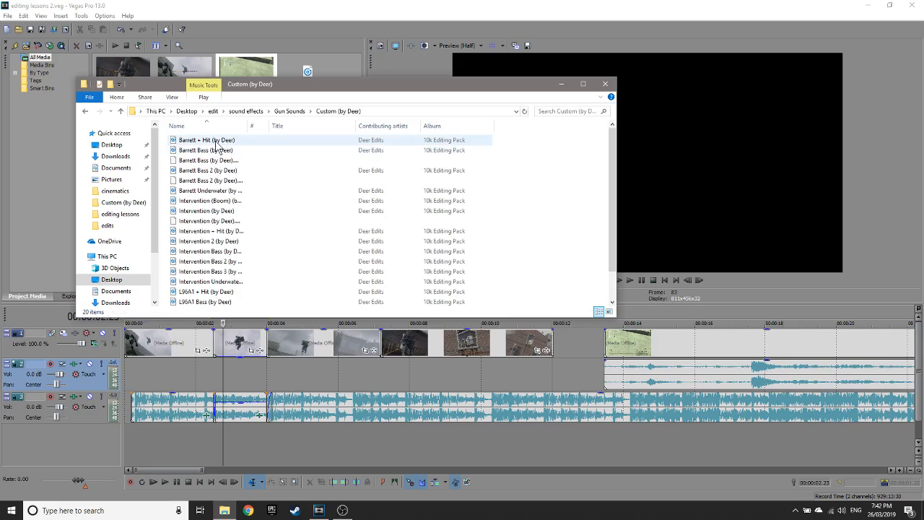
Step: Place the Intervention (by Deer) gunshot sound on the empty part of audio track 2, starting at the third clip's beginning
{"action": "left_click", "coordinate": [220, 144]}
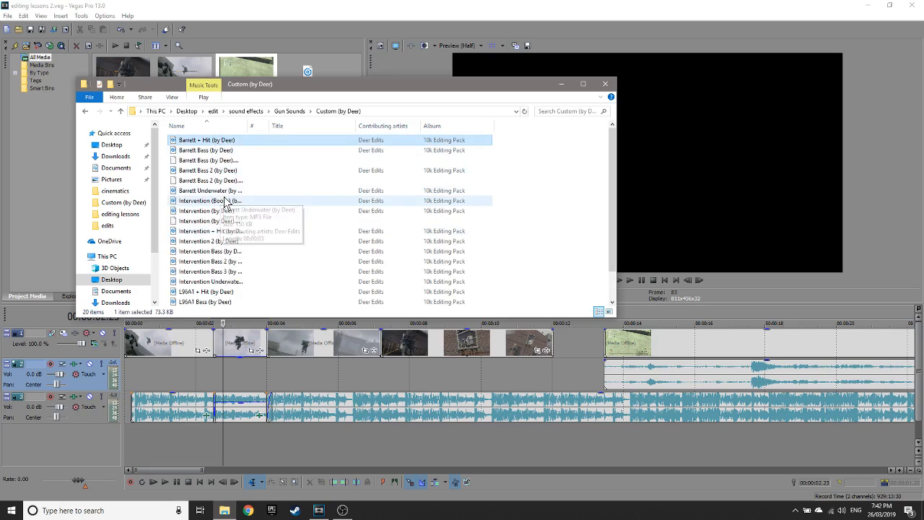
{"action": "left_click", "coordinate": [226, 203]}
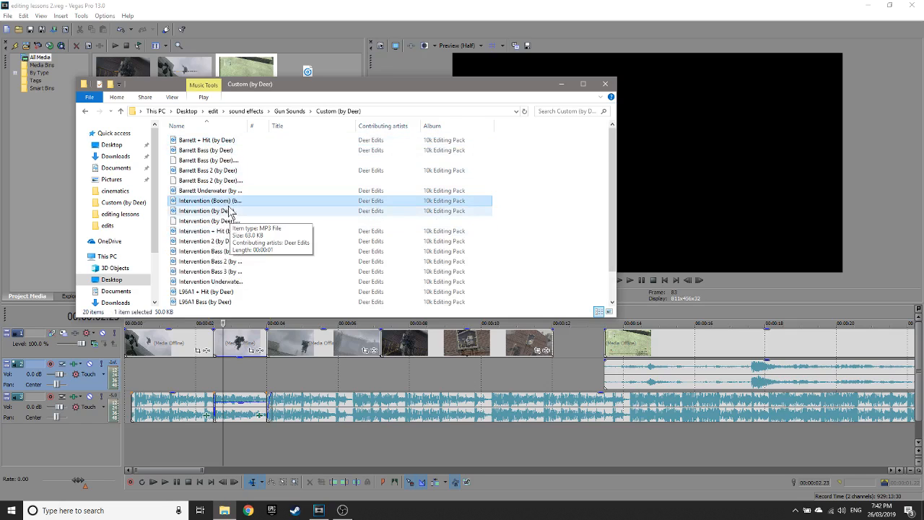
{"action": "left_click", "coordinate": [230, 211]}
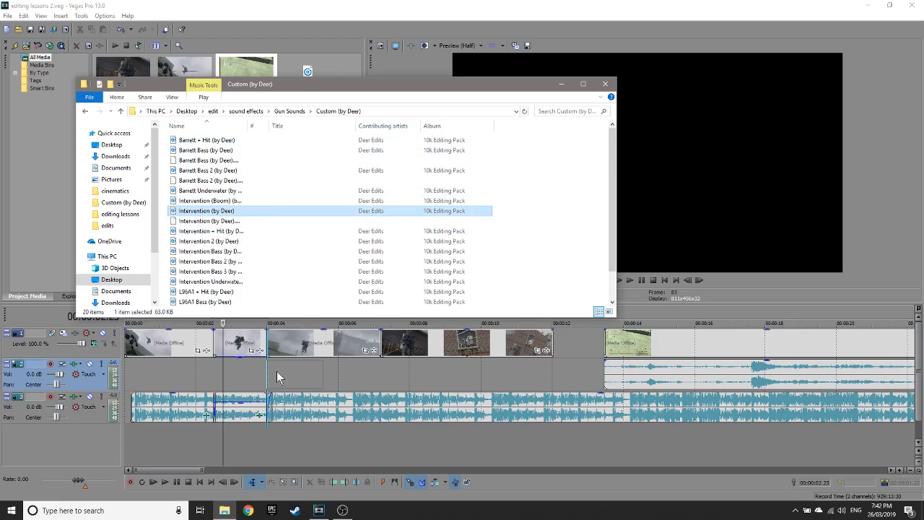
{"action": "left_click_drag", "start_coordinate": [277, 371], "coordinate": [277, 371]}
{"action": "left_click", "coordinate": [561, 84]}
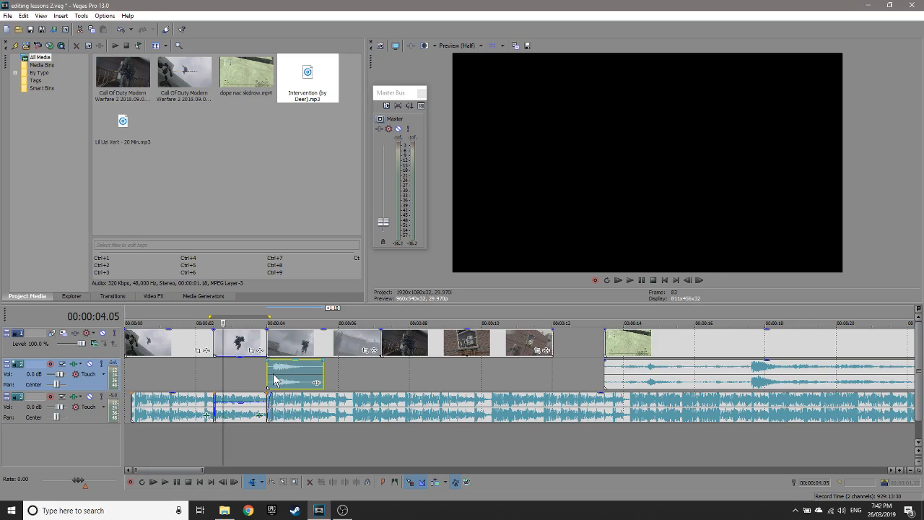
Step: Mute the music track and play the gunshot sound on its own
{"action": "key", "text": "space"}
{"action": "left_click", "coordinate": [90, 397]}
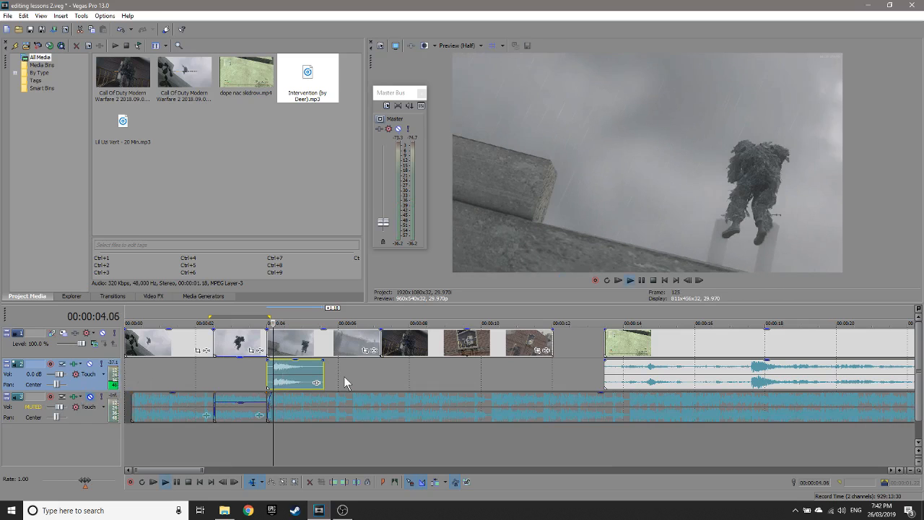
{"action": "scroll", "coordinate": [417, 377], "scroll_direction": "up", "scroll_amount": 3}
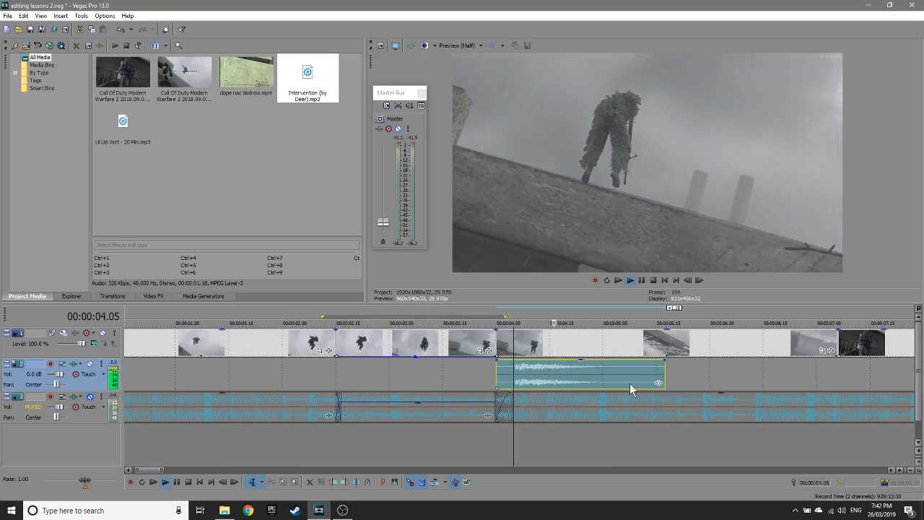
Step: Add the Track EQ effect to the gunshot event and apply the "Boost frequencies above 7 kHz" preset
{"action": "left_click", "coordinate": [658, 382]}
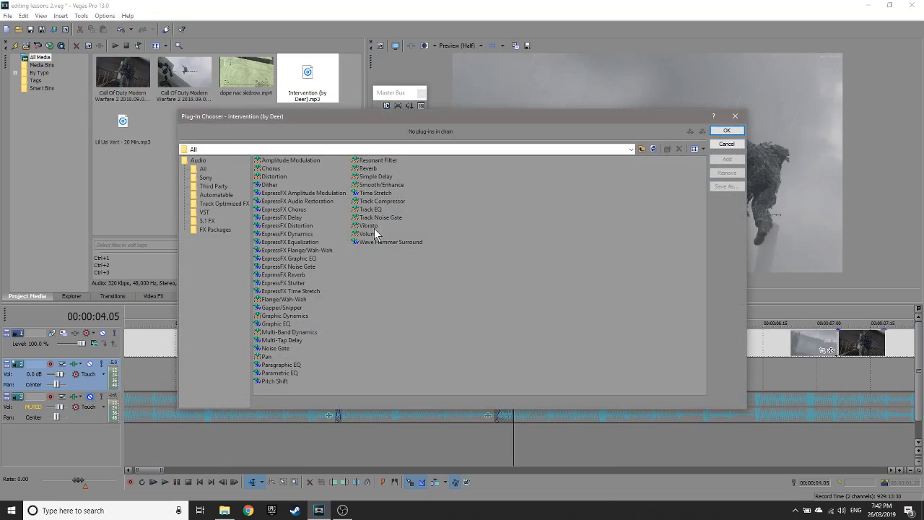
{"action": "left_click", "coordinate": [364, 204]}
{"action": "left_click", "coordinate": [369, 209]}
{"action": "left_click", "coordinate": [714, 161]}
{"action": "left_click", "coordinate": [716, 133]}
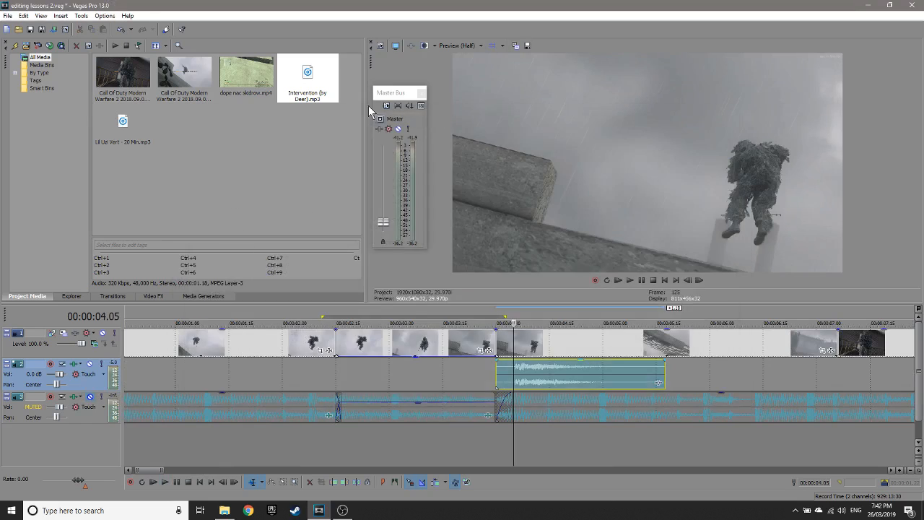
{"action": "left_click", "coordinate": [169, 98]}
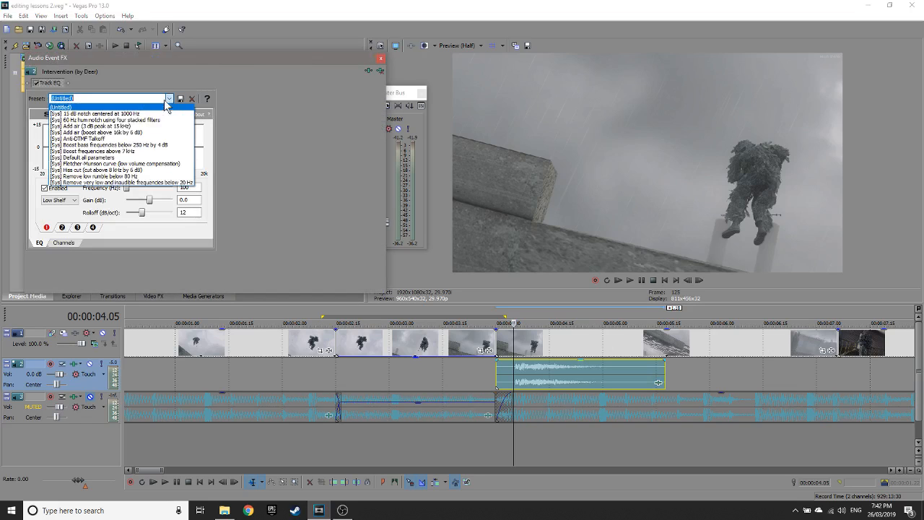
{"action": "left_click", "coordinate": [109, 168]}
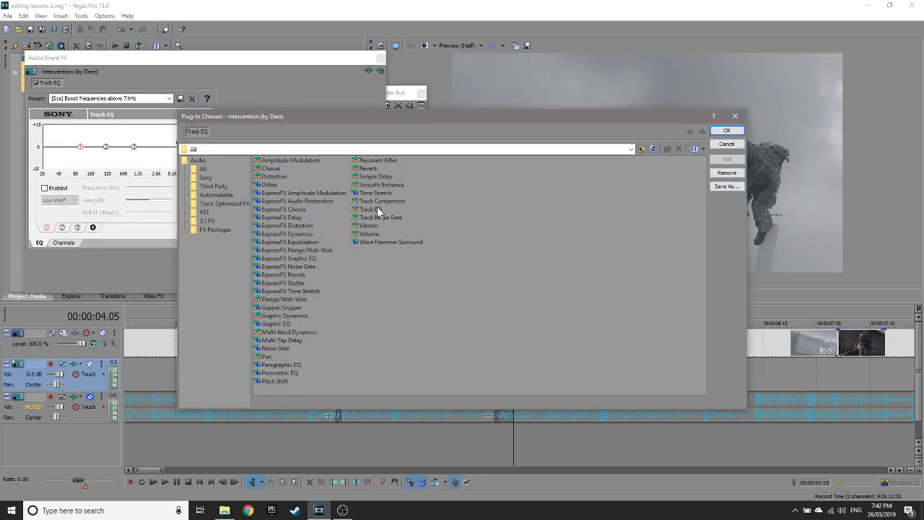
Step: Add Smooth/Enhance to the gunshot event with its operation set to -5 and play it from 00:00:03.20
{"action": "left_click", "coordinate": [371, 209]}
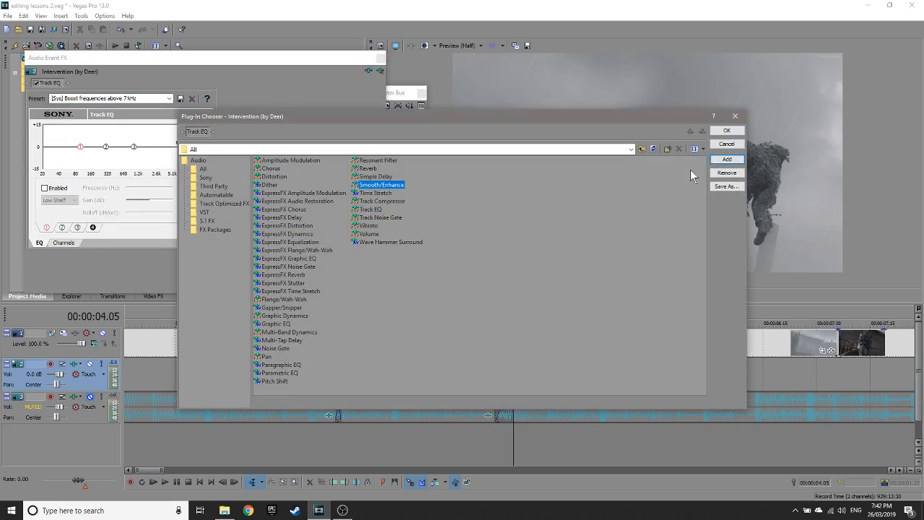
{"action": "left_click", "coordinate": [727, 159]}
{"action": "left_click", "coordinate": [727, 131]}
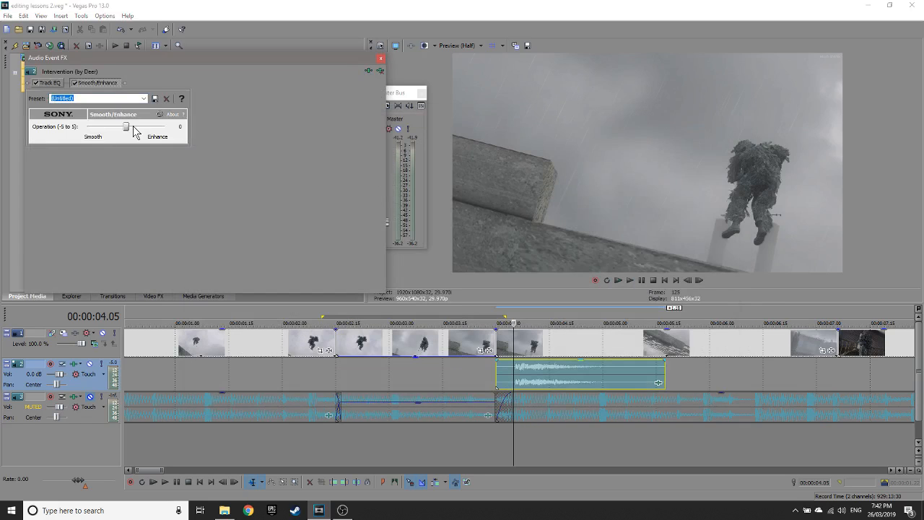
{"action": "left_click", "coordinate": [458, 384]}
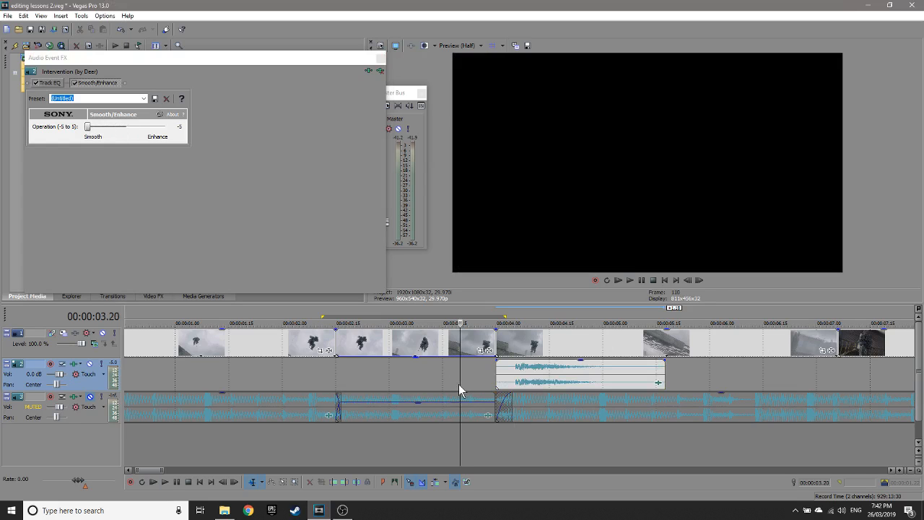
{"action": "key", "text": "space"}
{"action": "key", "text": "space"}
{"action": "key", "text": "space"}
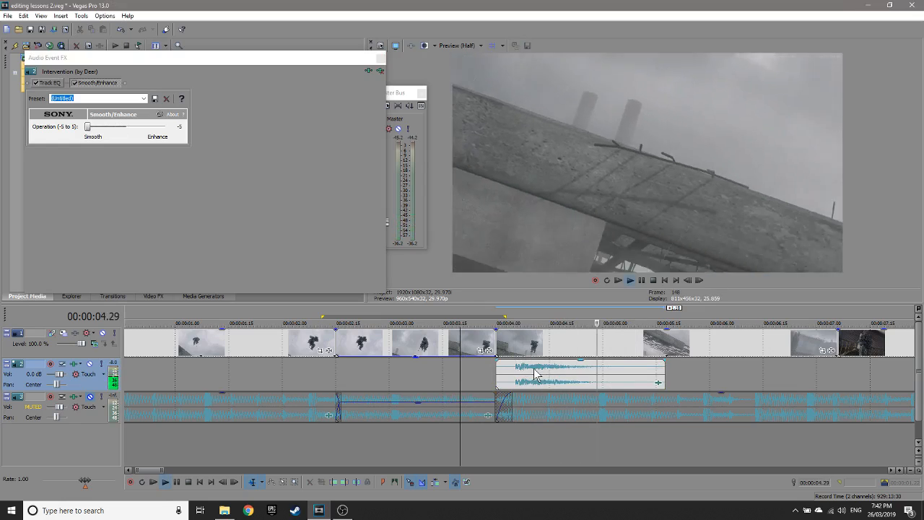
{"action": "key", "text": "space"}
Step: Time-stretch the gunshot event's end about 28 frames longer and play it from 00:00:03.19
{"action": "left_click", "coordinate": [535, 373]}
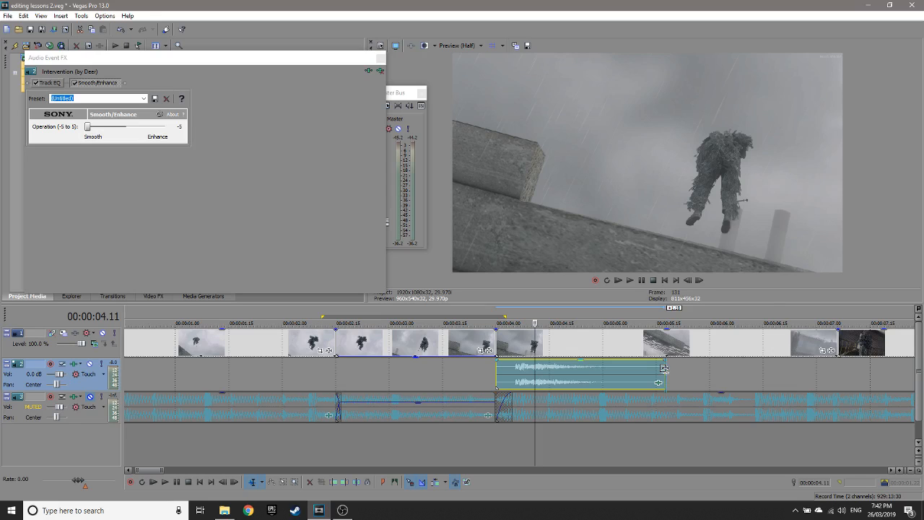
{"action": "left_click_drag", "start_coordinate": [664, 368], "coordinate": [762, 377]}
{"action": "left_click", "coordinate": [457, 370]}
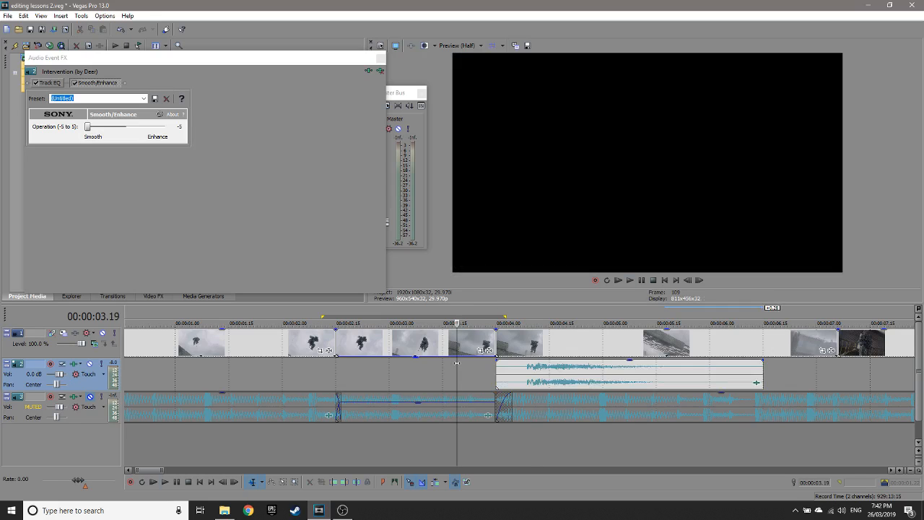
{"action": "key", "text": "space"}
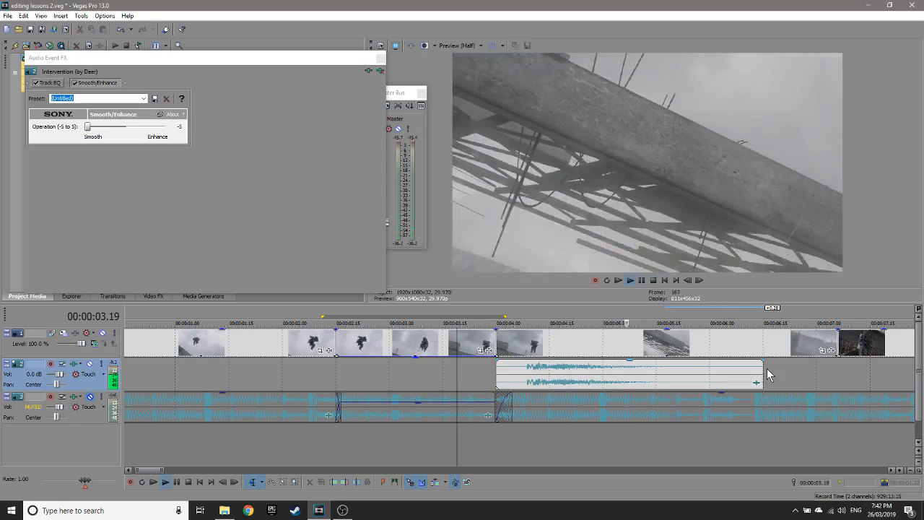
{"action": "key", "text": "space"}
Step: Compress the stretched gunshot event by about 11 frames at its end and play it again
{"action": "left_click_drag", "start_coordinate": [763, 368], "coordinate": [723, 367]}
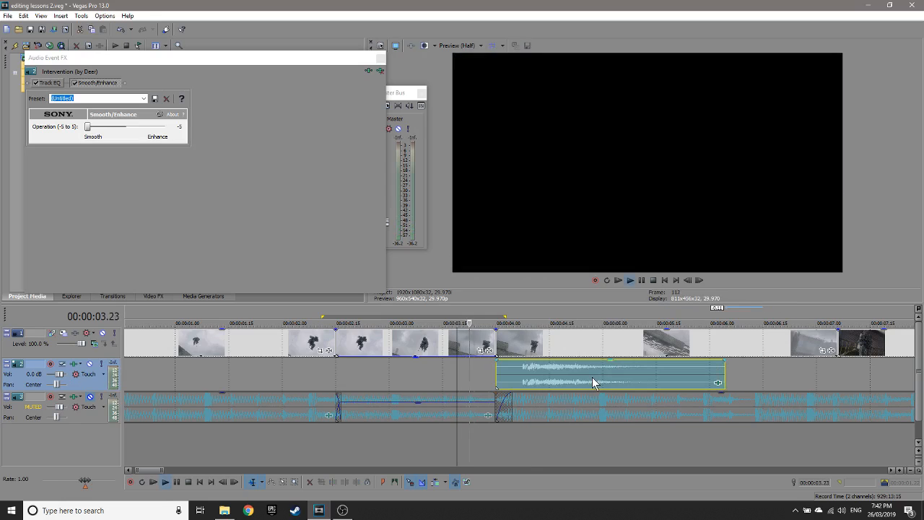
{"action": "key", "text": "space"}
{"action": "key", "text": "space"}
Step: Set the gunshot's Smooth/Enhance operation to -3 and play it from 00:00:03.09
{"action": "left_click", "coordinate": [97, 136]}
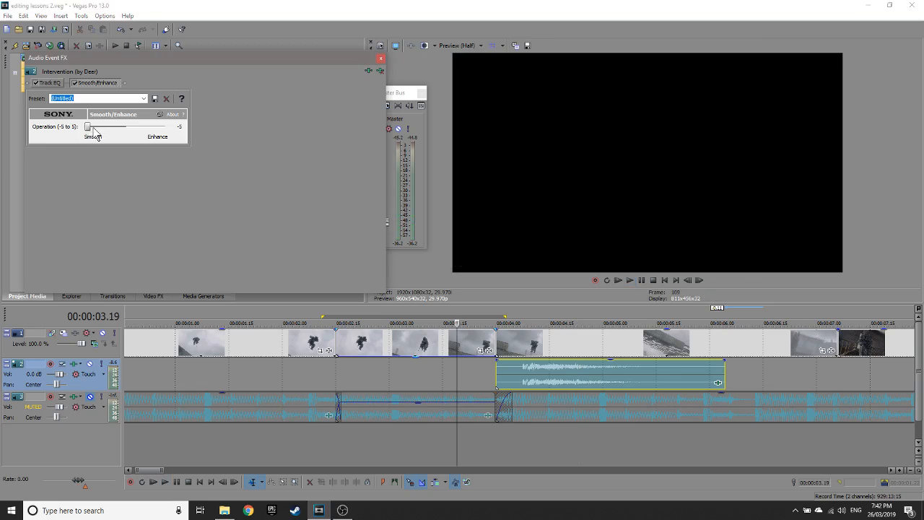
{"action": "left_click", "coordinate": [422, 385]}
{"action": "key", "text": "space"}
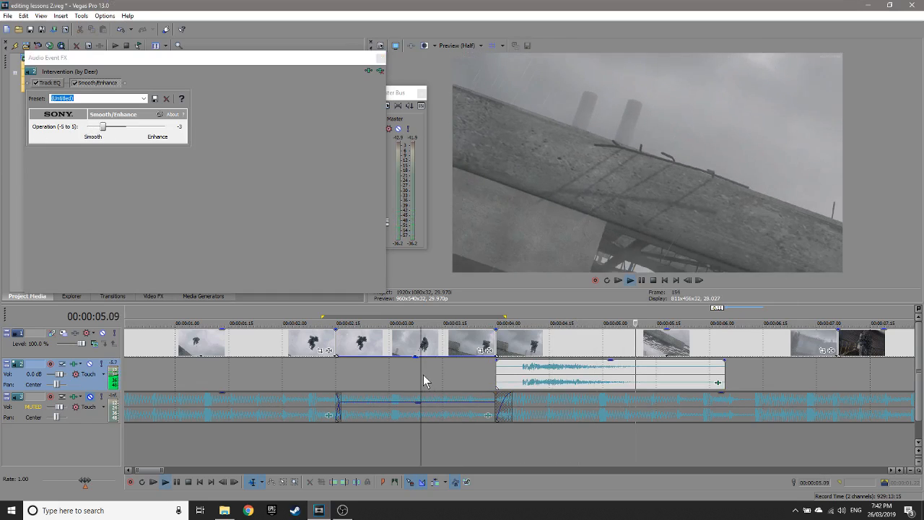
{"action": "key", "text": "space"}
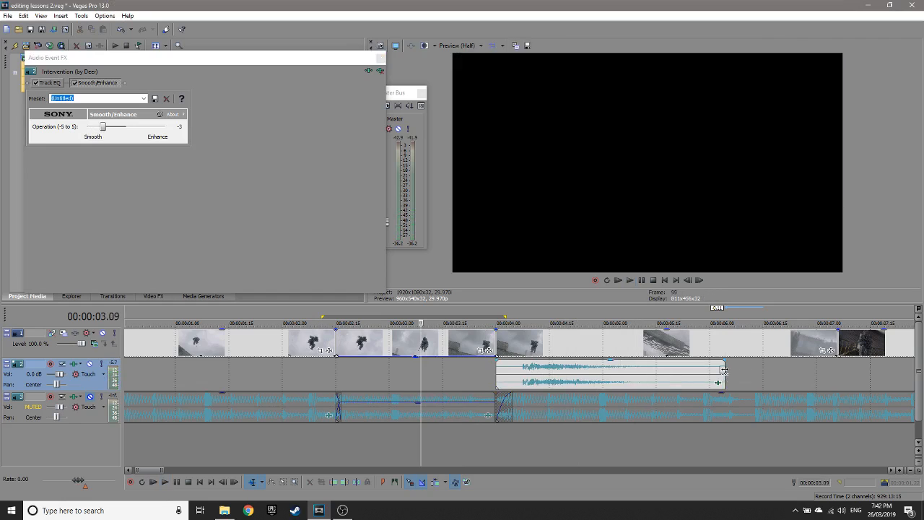
Step: Compress the gunshot event by about 8 more frames at its end and play the result
{"action": "left_click_drag", "start_coordinate": [723, 371], "coordinate": [694, 370]}
{"action": "key", "text": "space"}
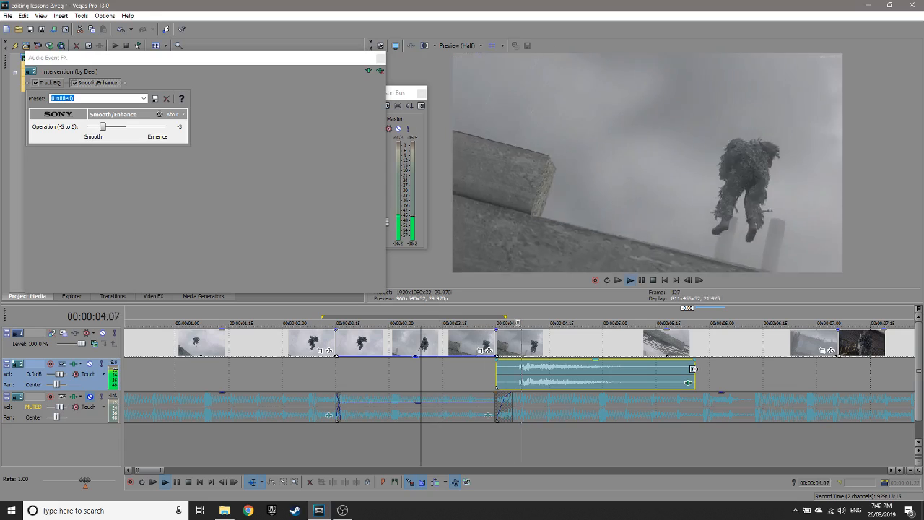
{"action": "key", "text": "space"}
Step: Set the gunshot's Smooth/Enhance operation to 5 and play it from 00:00:03.17
{"action": "left_click_drag", "start_coordinate": [104, 127], "coordinate": [129, 132]}
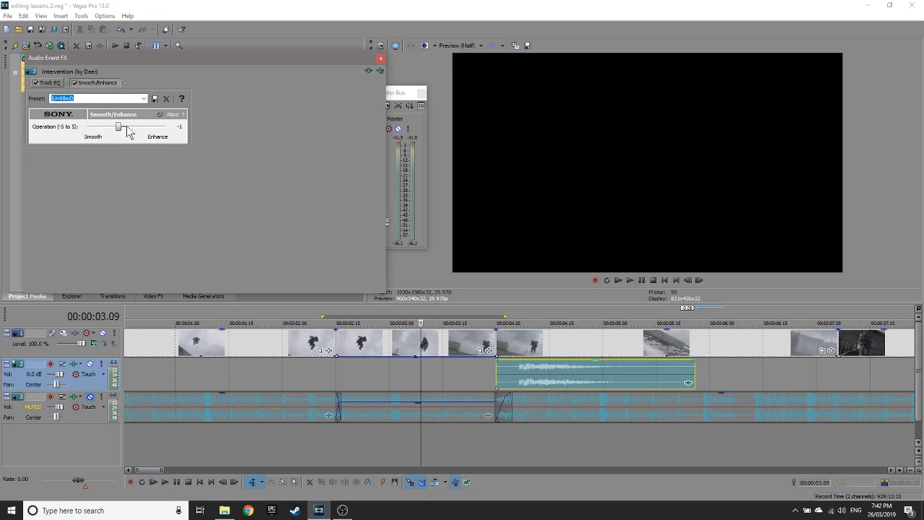
{"action": "left_click", "coordinate": [448, 376]}
{"action": "key", "text": "space"}
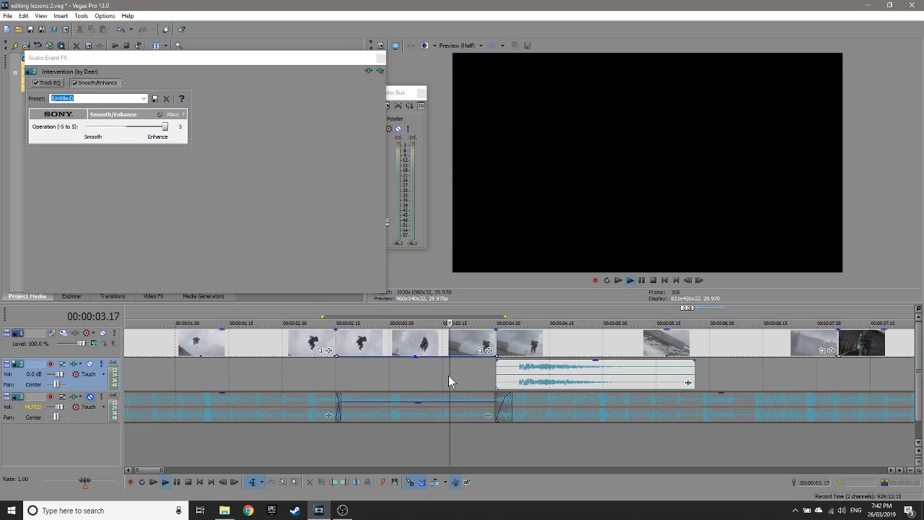
{"action": "key", "text": "space"}
Step: Save the project with the effects window closed and switch to OBS
{"action": "left_click", "coordinate": [381, 58]}
{"action": "left_click", "coordinate": [7, 15]}
{"action": "left_click", "coordinate": [20, 63]}
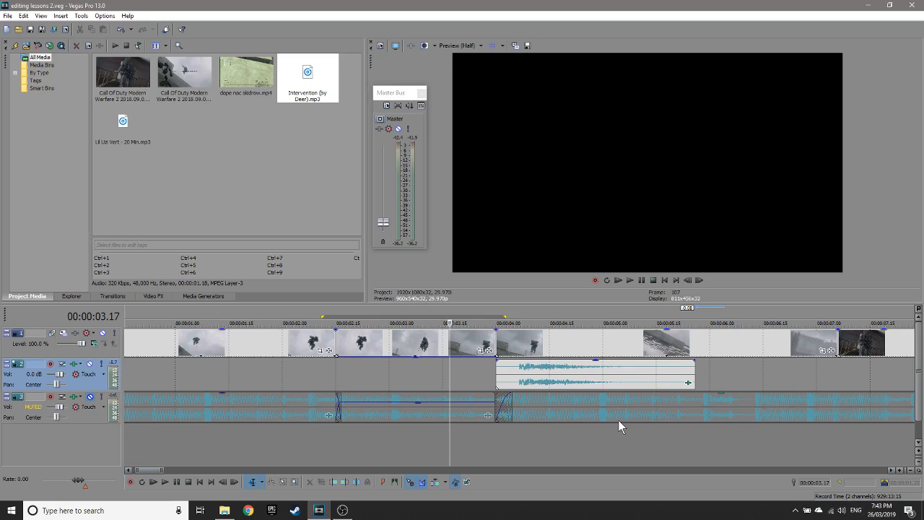
{"action": "left_click", "coordinate": [342, 511]}
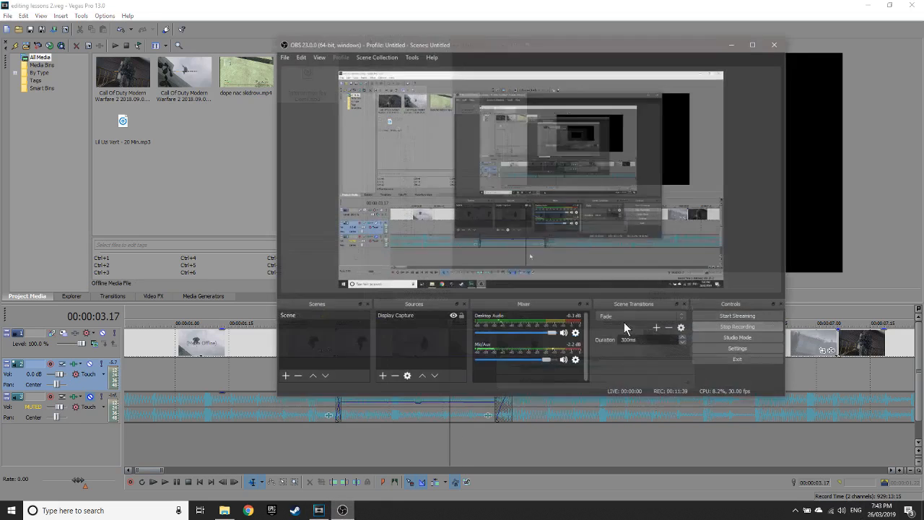